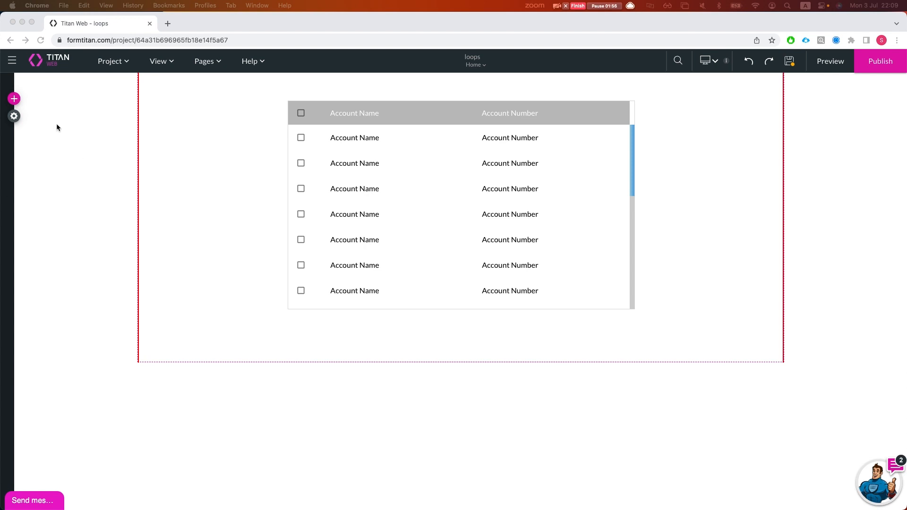
Search the elements for "bu" and place a Primary call-to-action button below the account table.
{"action": "left_click", "coordinate": [15, 104]}
{"action": "left_click", "coordinate": [14, 99]}
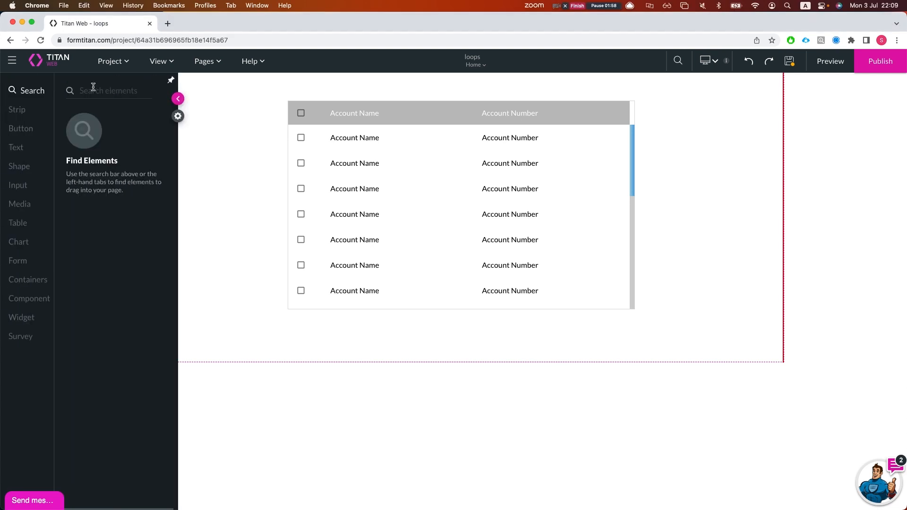
{"action": "type", "text": "bu"}
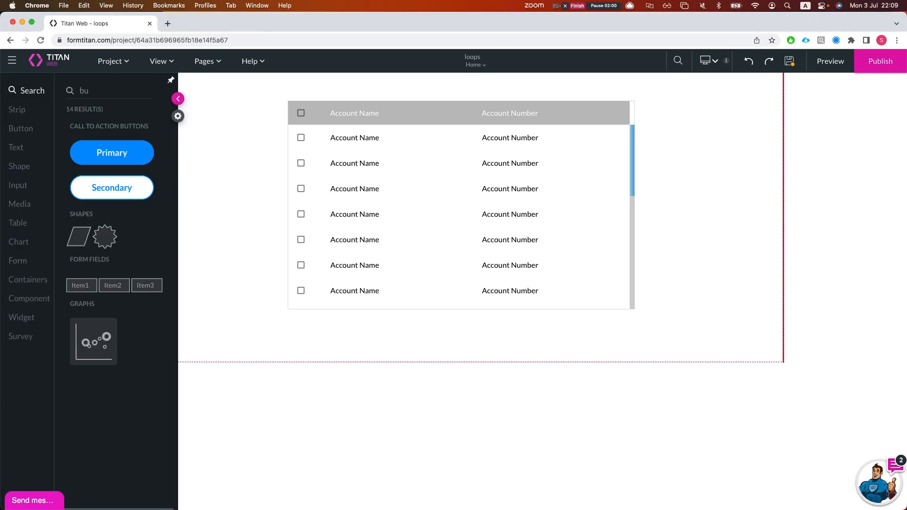
{"action": "left_click_drag", "start_coordinate": [103, 154], "coordinate": [441, 336]}
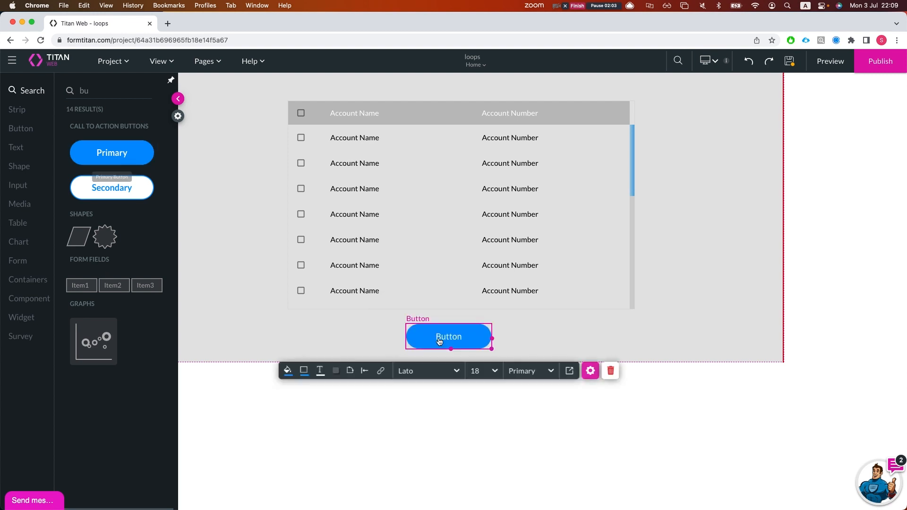
Start adding a Loop node after the Start node in the new button's on-click actions flow.
{"action": "left_click", "coordinate": [382, 372]}
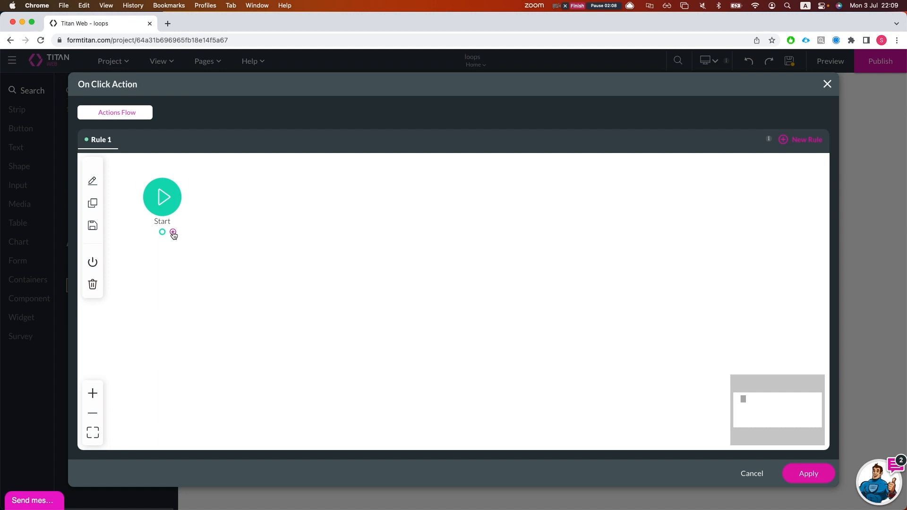
{"action": "left_click", "coordinate": [173, 233]}
{"action": "left_click", "coordinate": [278, 170]}
{"action": "type", "text": "llop"}
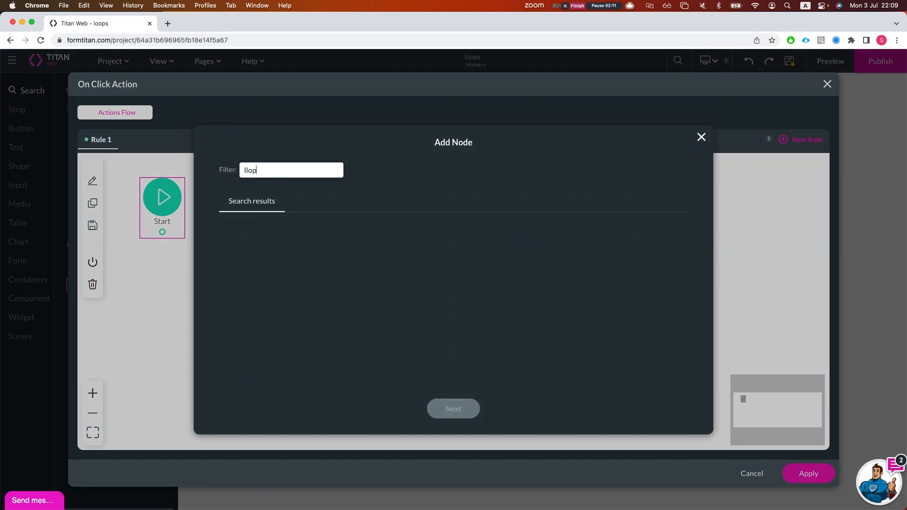
{"action": "key", "text": "BackSpace"}
{"action": "key", "text": "BackSpace"}
{"action": "key", "text": "BackSpace"}
{"action": "type", "text": "loop"}
{"action": "left_click", "coordinate": [251, 252]}
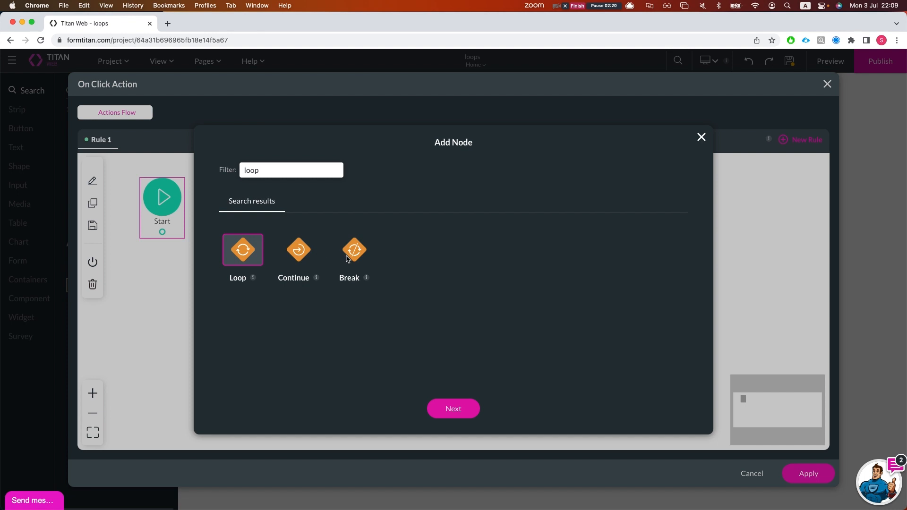
{"action": "left_click", "coordinate": [431, 409]}
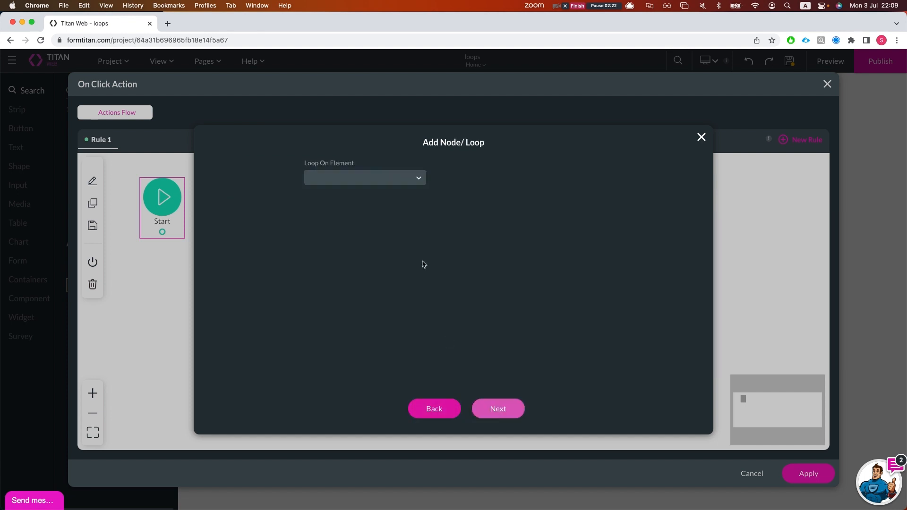
Set the loop to run on account table, tag it "loop over acc table", and insert it below and beside the Start node.
{"action": "left_click", "coordinate": [383, 183]}
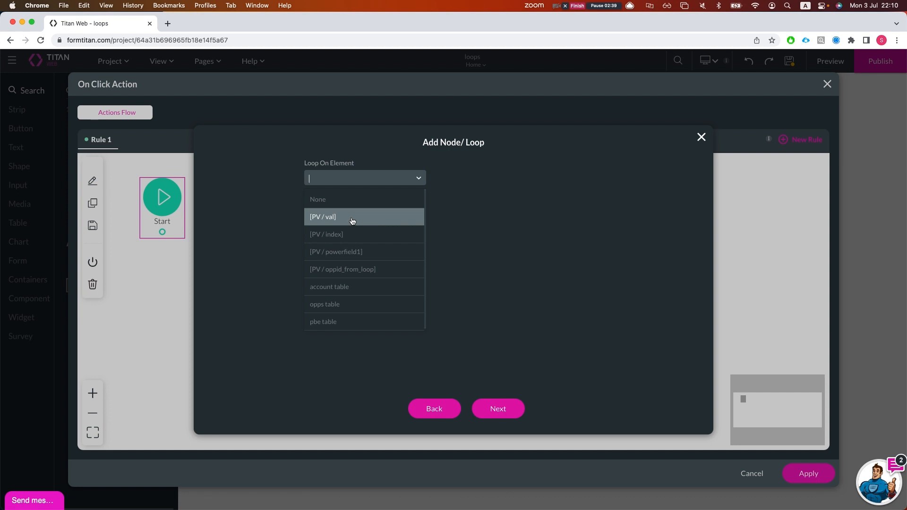
{"action": "left_click", "coordinate": [345, 288]}
{"action": "left_click", "coordinate": [492, 409]}
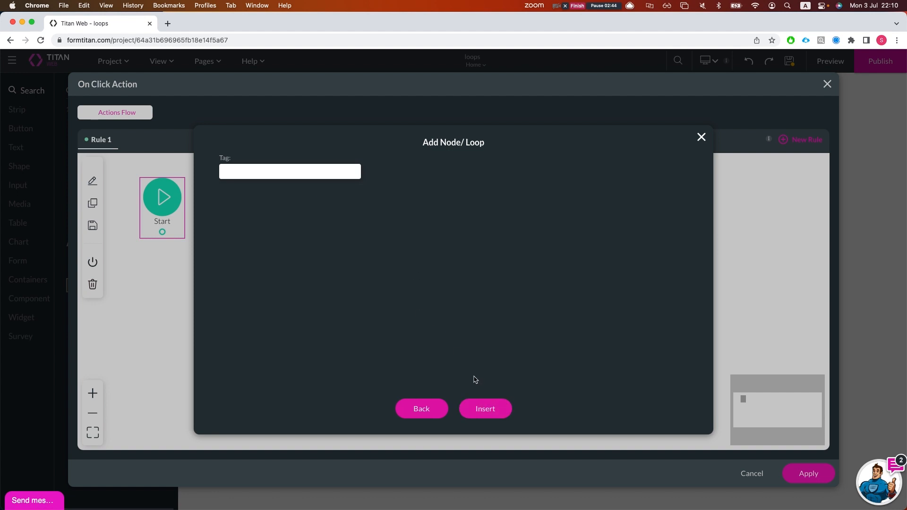
{"action": "left_click", "coordinate": [306, 167]}
{"action": "type", "text": "loop over acc table"}
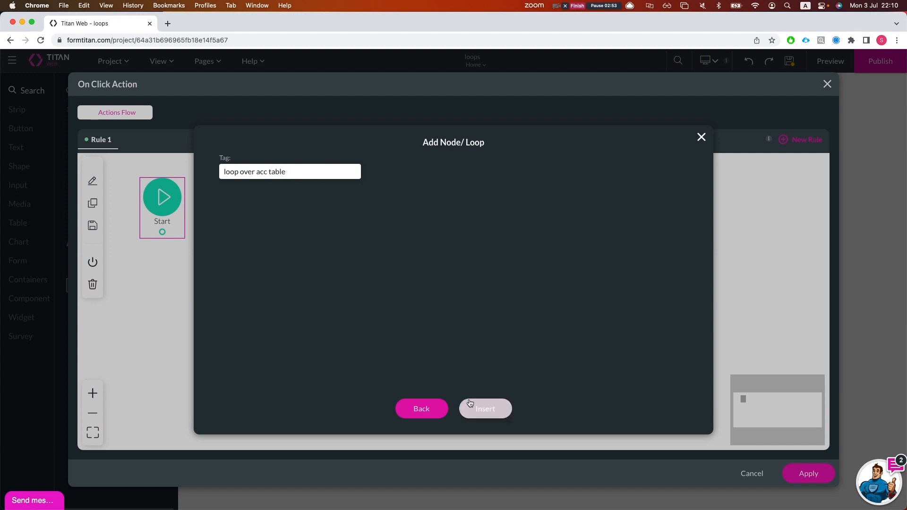
{"action": "left_click", "coordinate": [485, 409]}
{"action": "left_click_drag", "start_coordinate": [244, 271], "coordinate": [271, 302]}
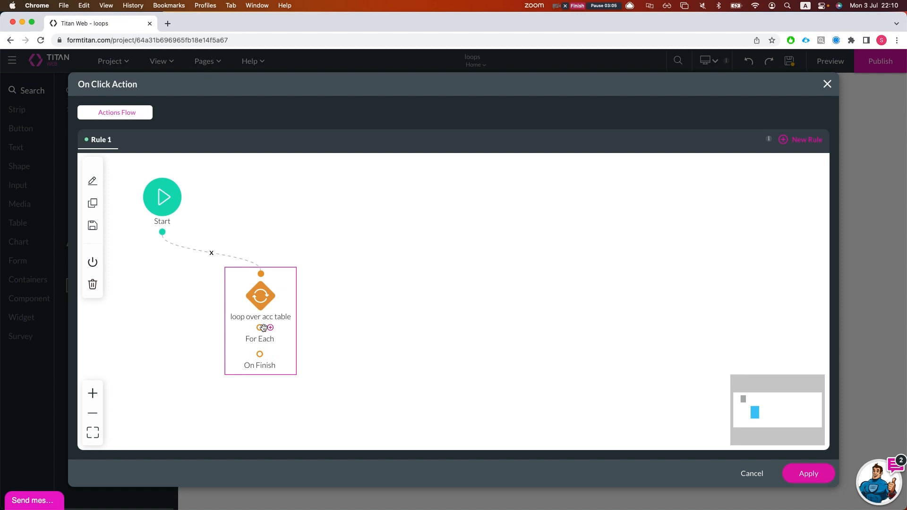
Start adding a Show Toast node to the loop's For Each output.
{"action": "left_click", "coordinate": [270, 330]}
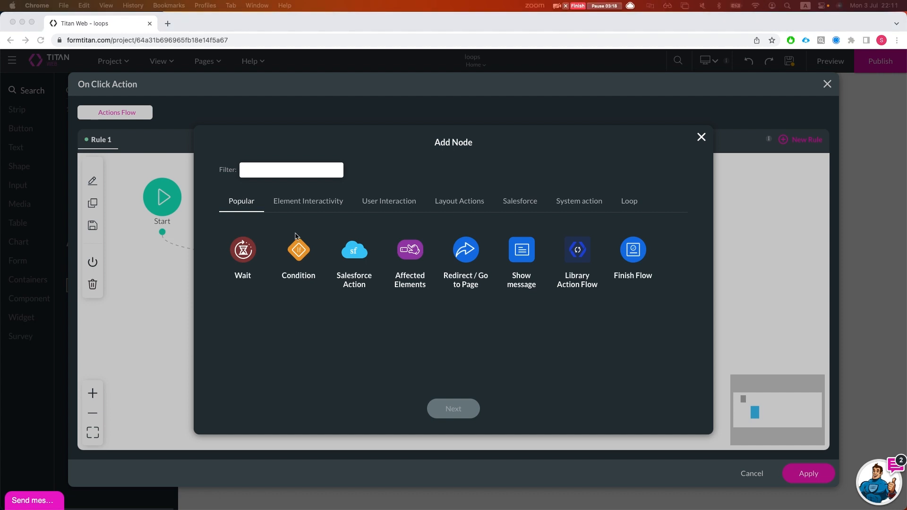
{"action": "left_click", "coordinate": [283, 169]}
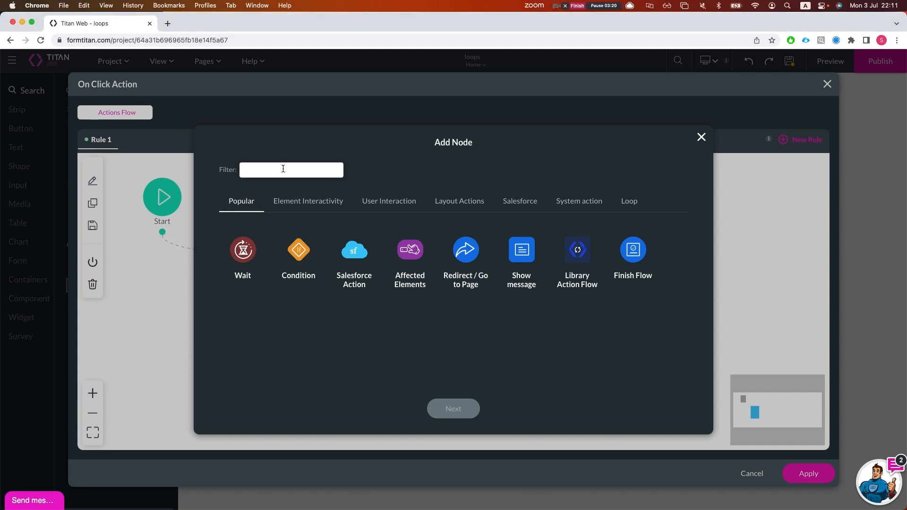
{"action": "type", "text": "toa"}
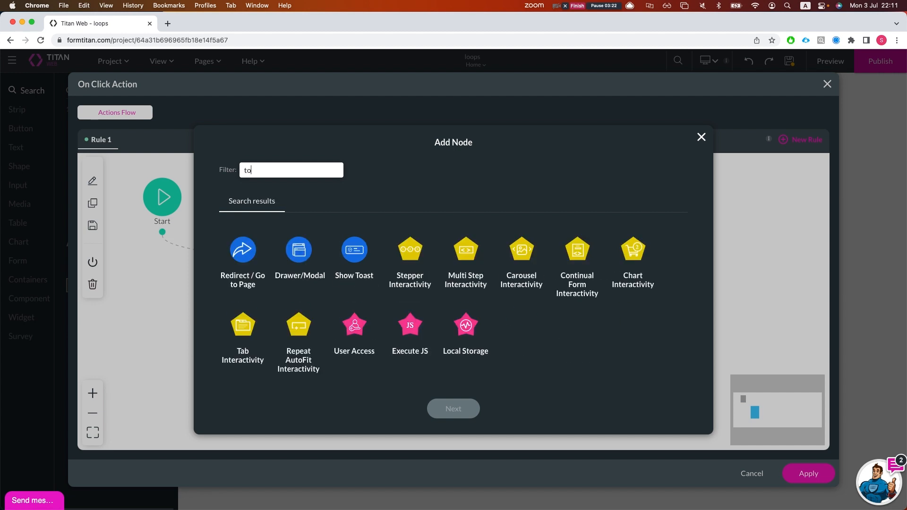
{"action": "left_click", "coordinate": [261, 254]}
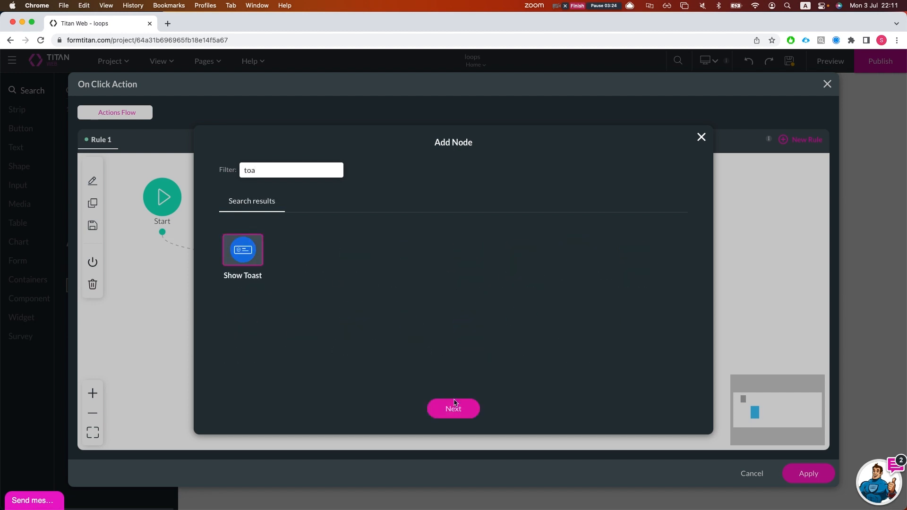
{"action": "left_click", "coordinate": [451, 407]}
Put the "account table / Account Name" element into the toast message and insert the node without a tag.
{"action": "left_click", "coordinate": [269, 260]}
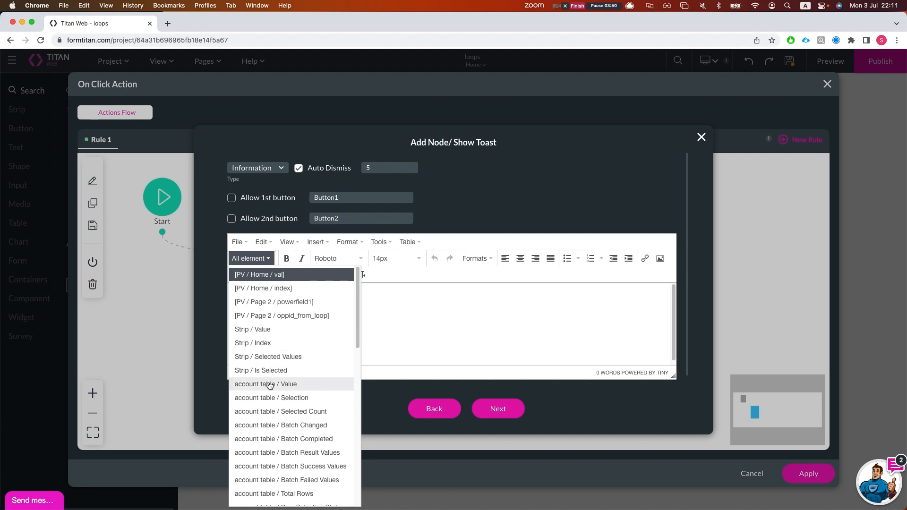
{"action": "scroll", "coordinate": [279, 402], "scroll_direction": "down", "scroll_amount": 1}
{"action": "scroll", "coordinate": [281, 413], "scroll_direction": "down", "scroll_amount": 3}
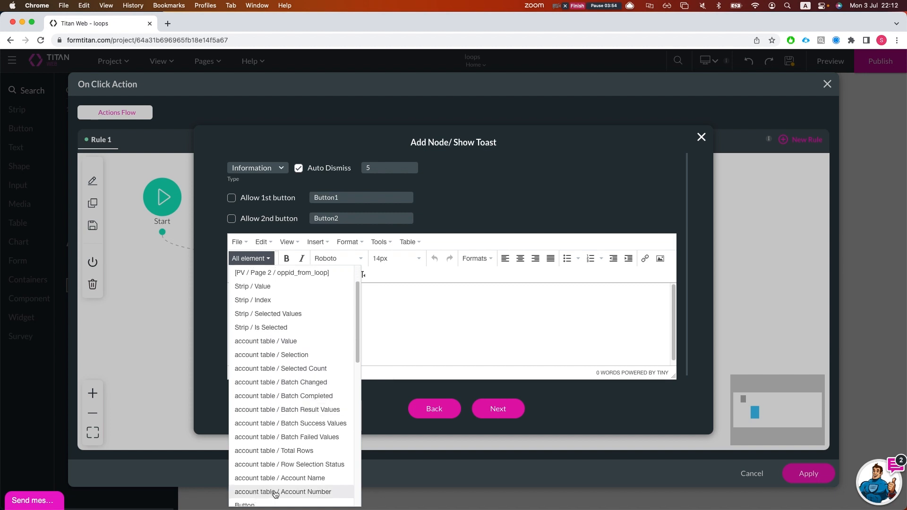
{"action": "left_click", "coordinate": [289, 479]}
{"action": "left_click", "coordinate": [475, 402]}
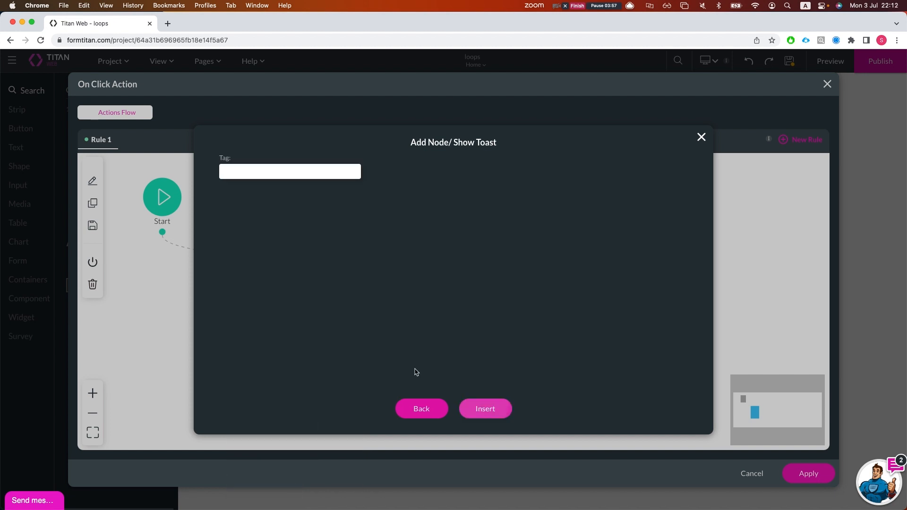
{"action": "left_click", "coordinate": [485, 409]}
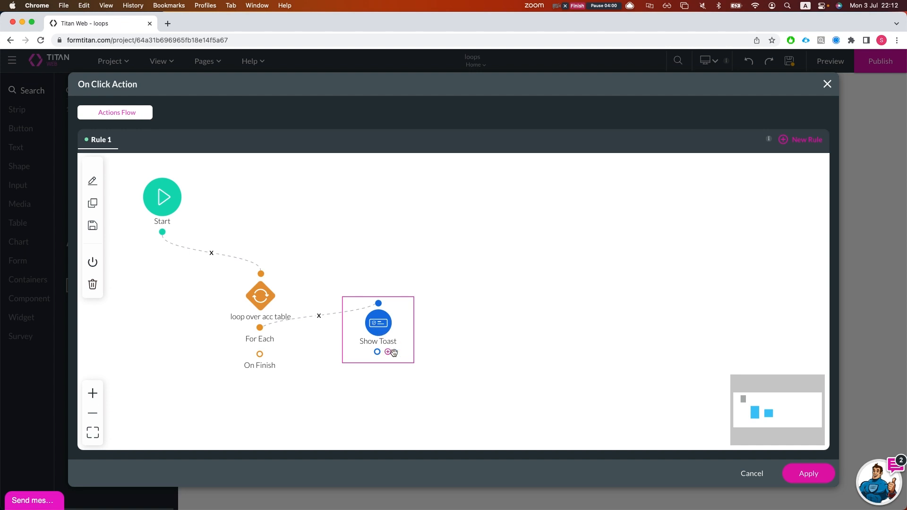
Apply and save the button's click flow and test the button in the project preview.
{"action": "left_click", "coordinate": [803, 480]}
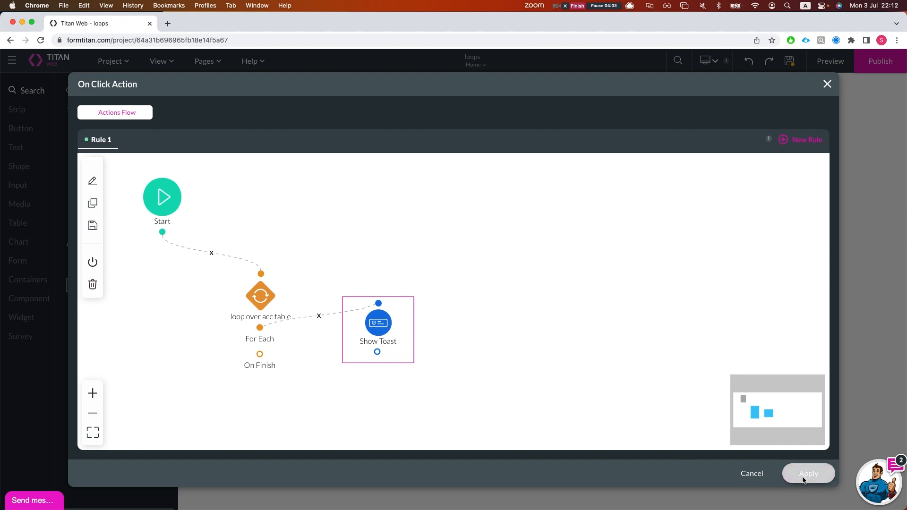
{"action": "left_click", "coordinate": [791, 62]}
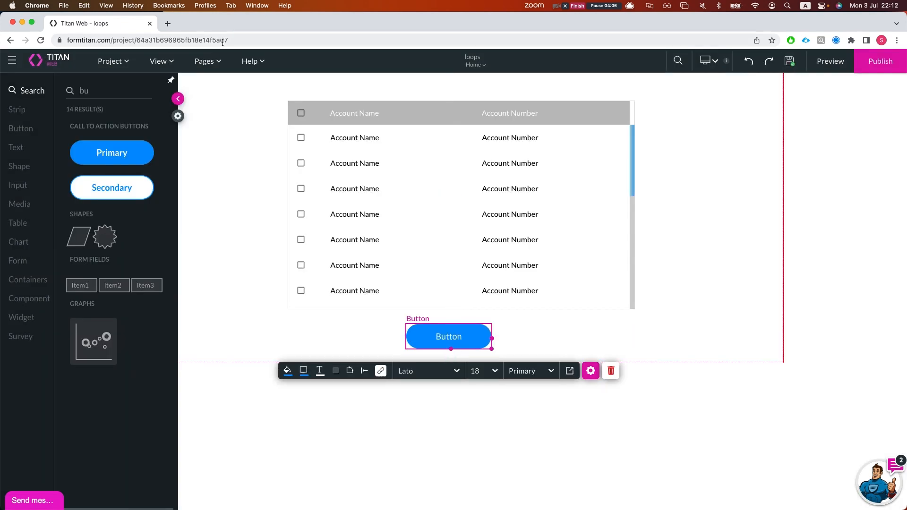
{"action": "left_click", "coordinate": [830, 61]}
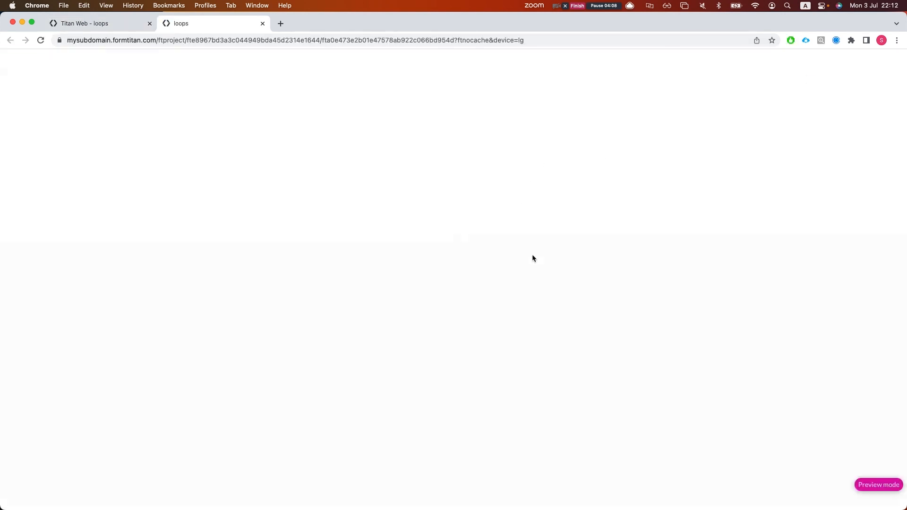
{"action": "left_click", "coordinate": [443, 320]}
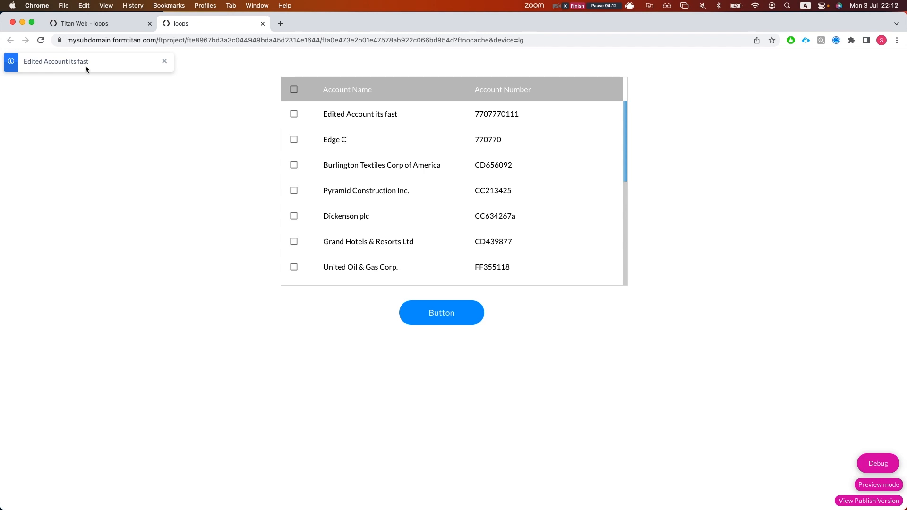
Add a Continue node after Show Toast in the button's click flow and spread the two nodes apart.
{"action": "left_click", "coordinate": [86, 23]}
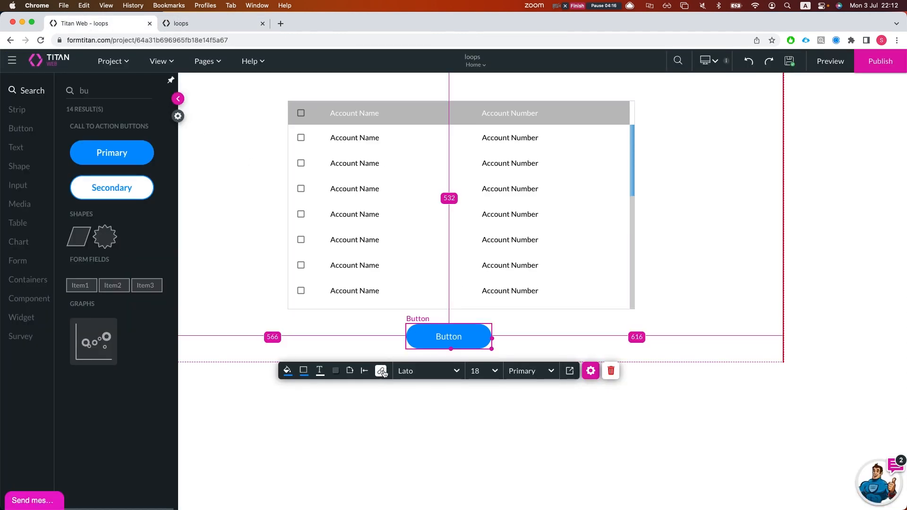
{"action": "left_click", "coordinate": [381, 371]}
{"action": "left_click", "coordinate": [391, 351]}
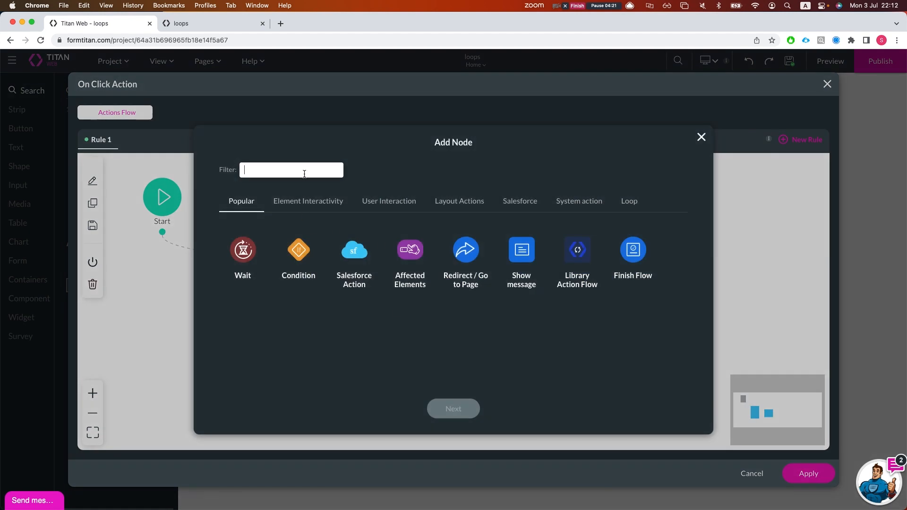
{"action": "type", "text": "loop"}
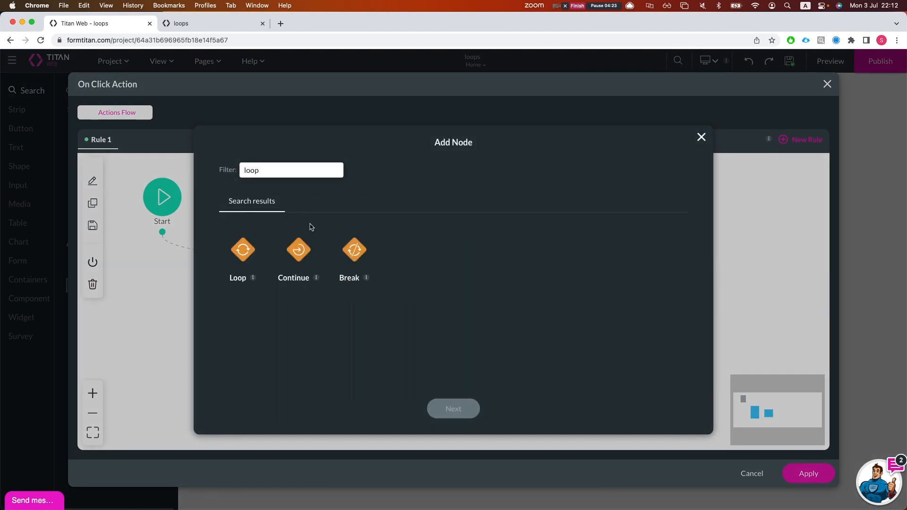
{"action": "left_click", "coordinate": [299, 256]}
{"action": "left_click", "coordinate": [470, 410]}
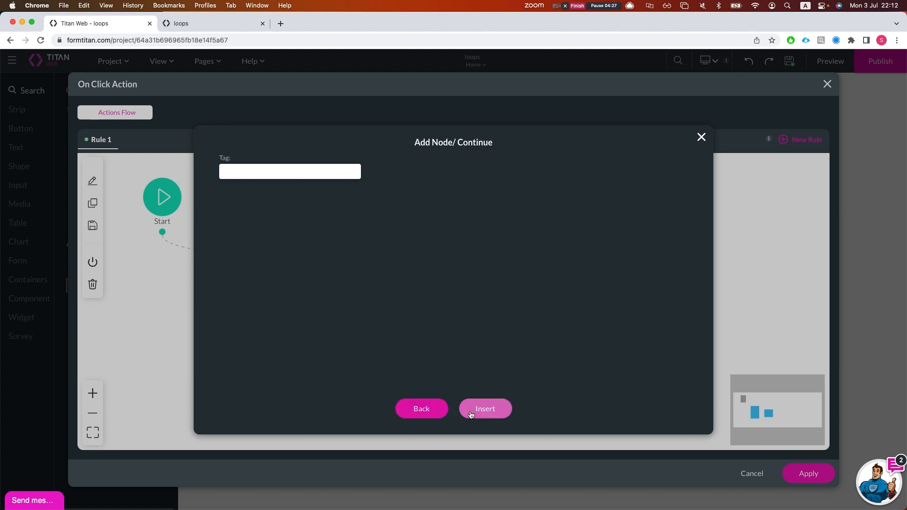
{"action": "left_click", "coordinate": [471, 408]}
{"action": "left_click_drag", "start_coordinate": [427, 391], "coordinate": [510, 338]}
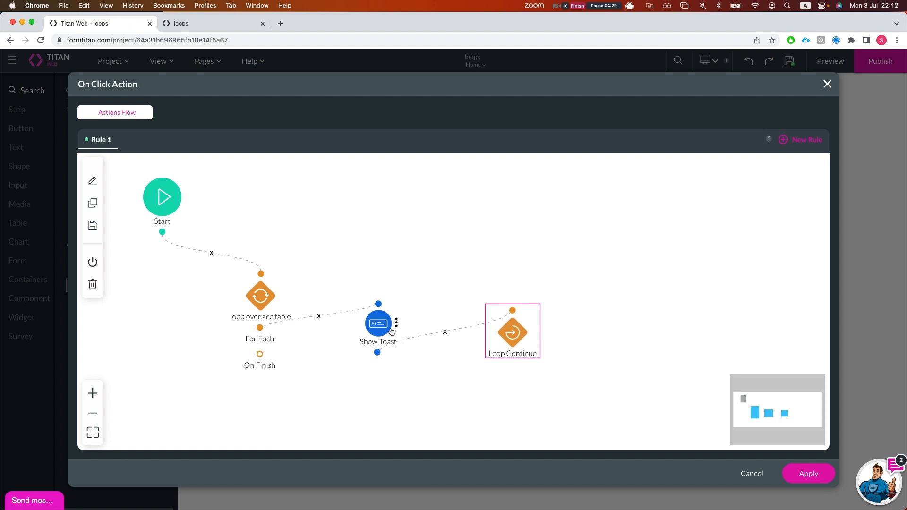
{"action": "left_click_drag", "start_coordinate": [376, 327], "coordinate": [376, 286]}
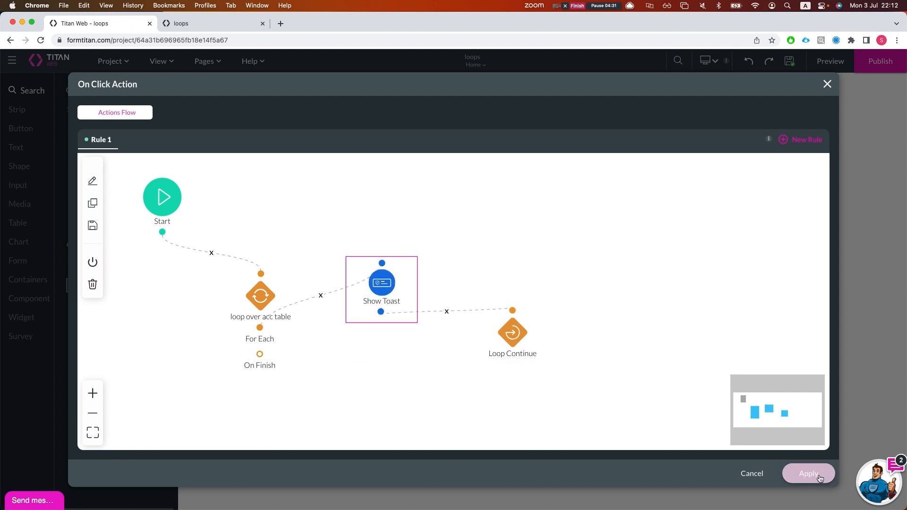
Apply and save the updated flow and test the button again in the reloaded preview.
{"action": "left_click", "coordinate": [803, 472]}
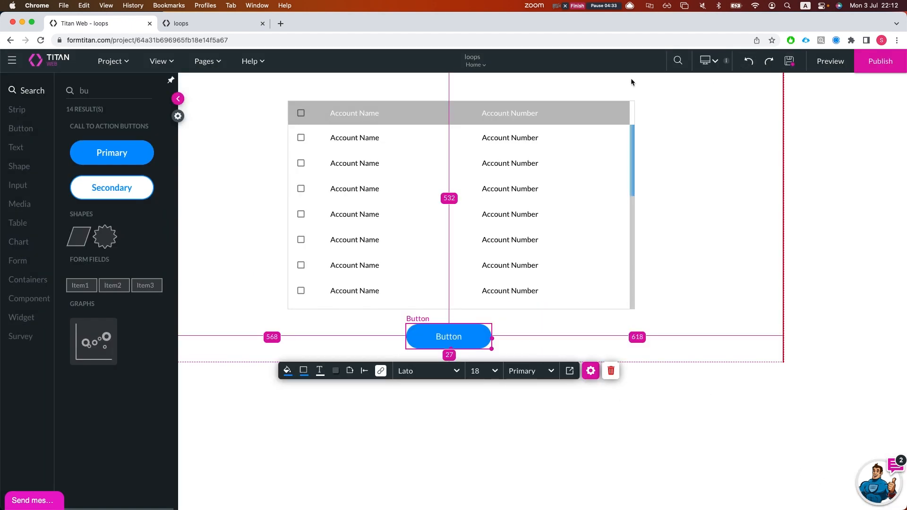
{"action": "left_click", "coordinate": [234, 26]}
{"action": "key", "text": "super+r"}
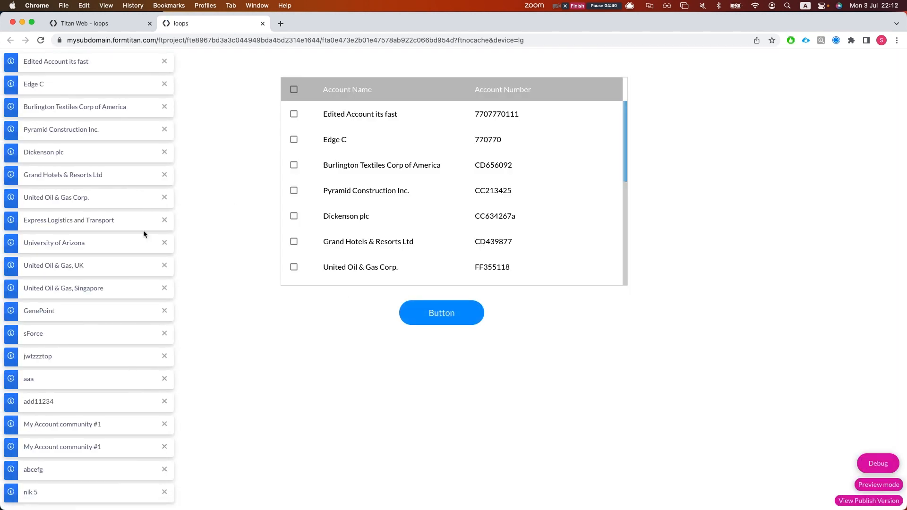
Reopen the button's click flow, move the Show Toast node up, and remove its link from the loop's For Each output.
{"action": "left_click", "coordinate": [114, 28]}
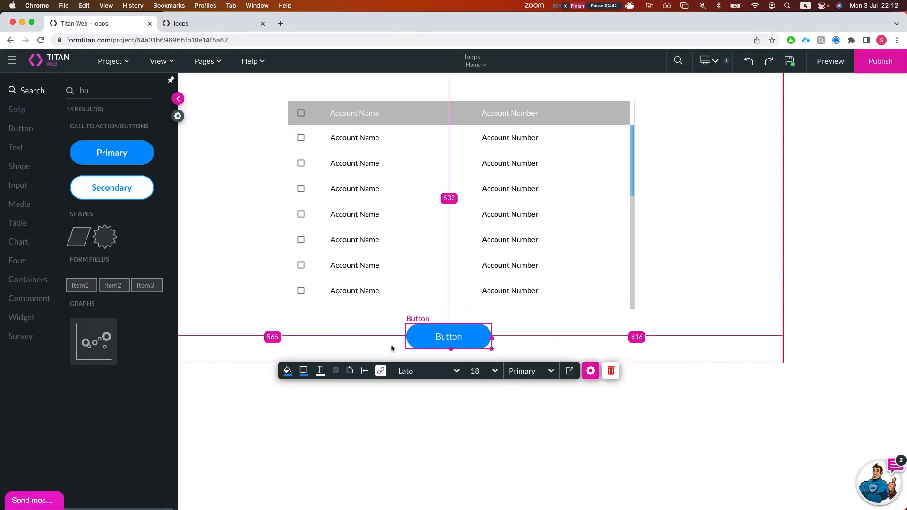
{"action": "left_click", "coordinate": [380, 371]}
{"action": "left_click", "coordinate": [410, 268]}
{"action": "left_click_drag", "start_coordinate": [410, 268], "coordinate": [401, 250]}
{"action": "left_click", "coordinate": [335, 291]}
Add a Condition node to the loop's For Each output with account table / Account Number as its field.
{"action": "left_click_drag", "start_coordinate": [260, 328], "coordinate": [328, 239]}
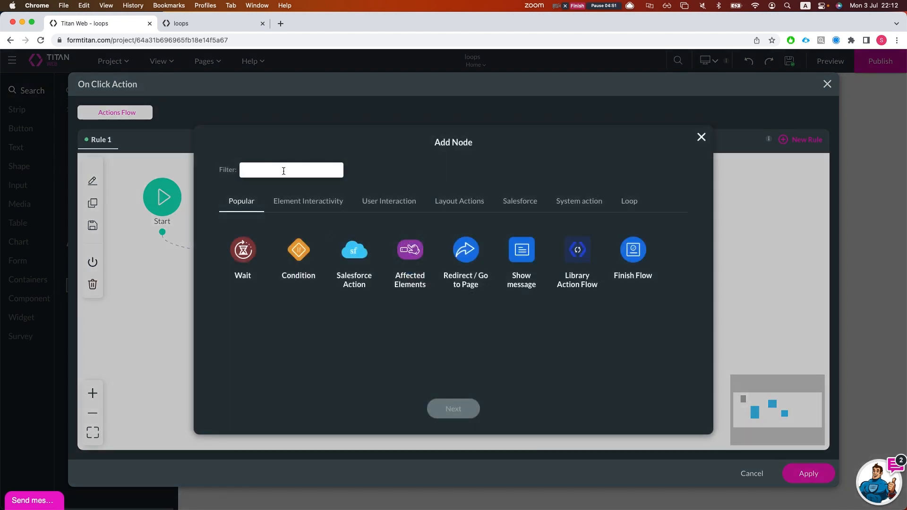
{"action": "left_click", "coordinate": [298, 251]}
{"action": "left_click", "coordinate": [451, 410]}
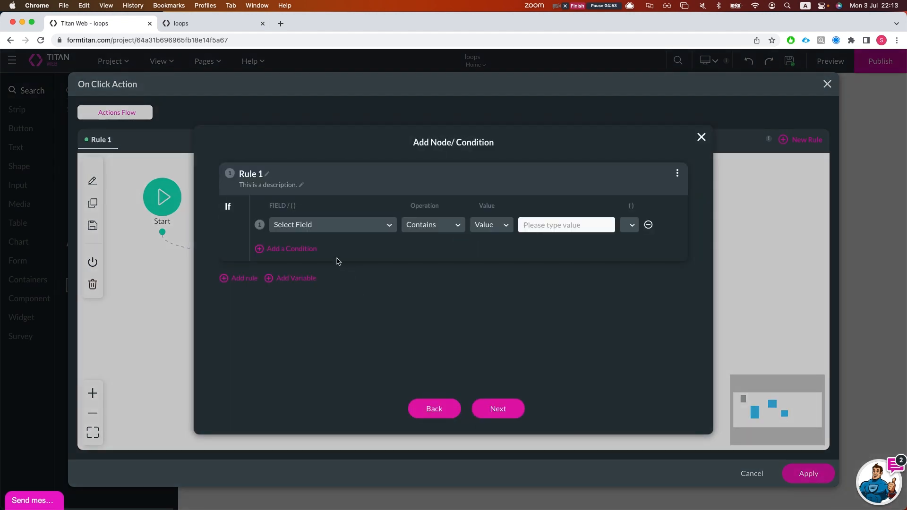
{"action": "left_click", "coordinate": [329, 224]}
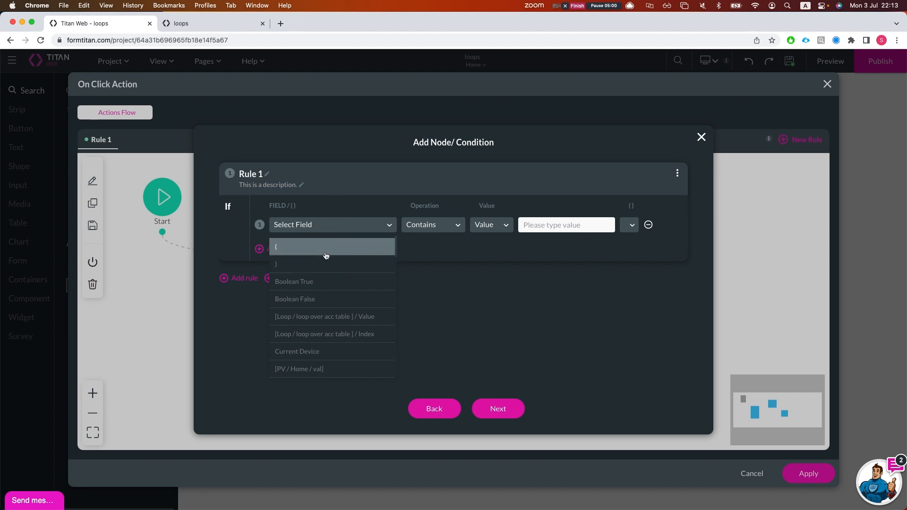
{"action": "type", "text": "number"}
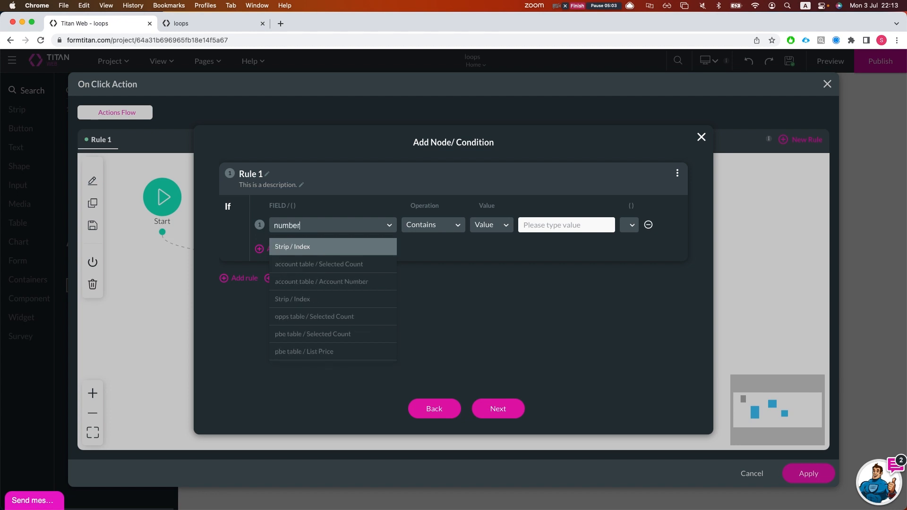
{"action": "key", "text": "Down"}
{"action": "key", "text": "Down"}
{"action": "key", "text": "Down"}
{"action": "key", "text": "Down"}
{"action": "key", "text": "Down"}
{"action": "key", "text": "Down"}
{"action": "key", "text": "Down"}
{"action": "key", "text": "Down"}
{"action": "key", "text": "Down"}
{"action": "key", "text": "Return"}
Set the condition's operation to Is not empty, finish the node, and place it between the loop and Show Toast nodes.
{"action": "left_click", "coordinate": [435, 233]}
{"action": "type", "text": "isno"}
{"action": "key", "text": "Return"}
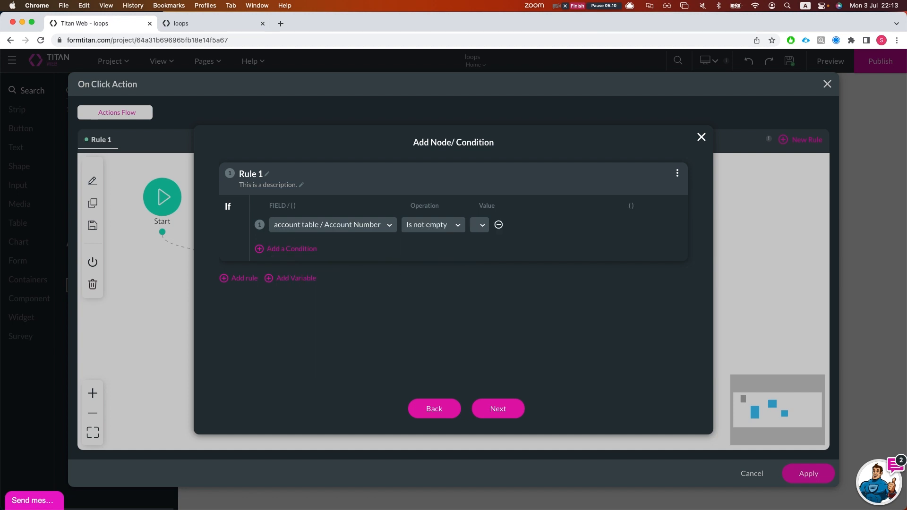
{"action": "left_click", "coordinate": [518, 410]}
{"action": "left_click", "coordinate": [506, 412]}
{"action": "left_click_drag", "start_coordinate": [320, 357], "coordinate": [342, 259]}
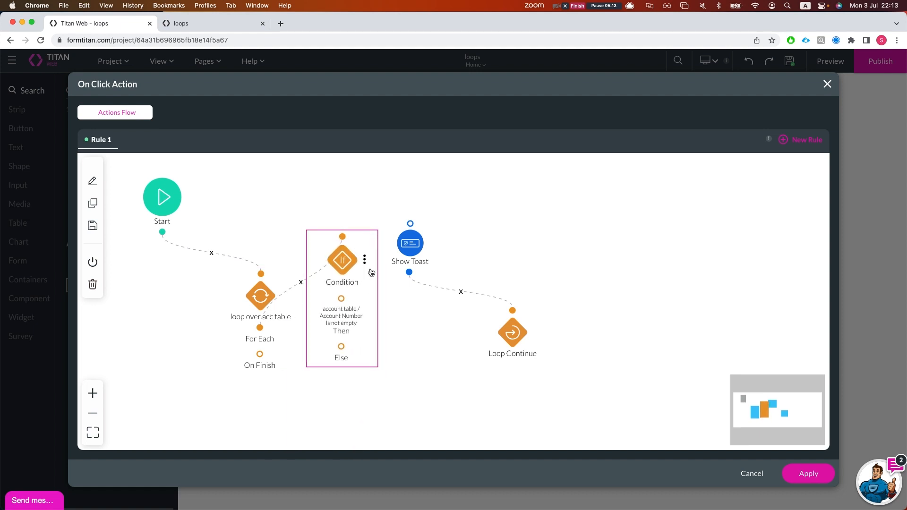
Move Show Toast above Loop Continue and start a Table Interactivity node from the Condition's Then output.
{"action": "left_click_drag", "start_coordinate": [341, 298], "coordinate": [513, 311]}
{"action": "left_click_drag", "start_coordinate": [415, 251], "coordinate": [514, 234]}
{"action": "left_click", "coordinate": [428, 305]}
{"action": "left_click", "coordinate": [347, 300]}
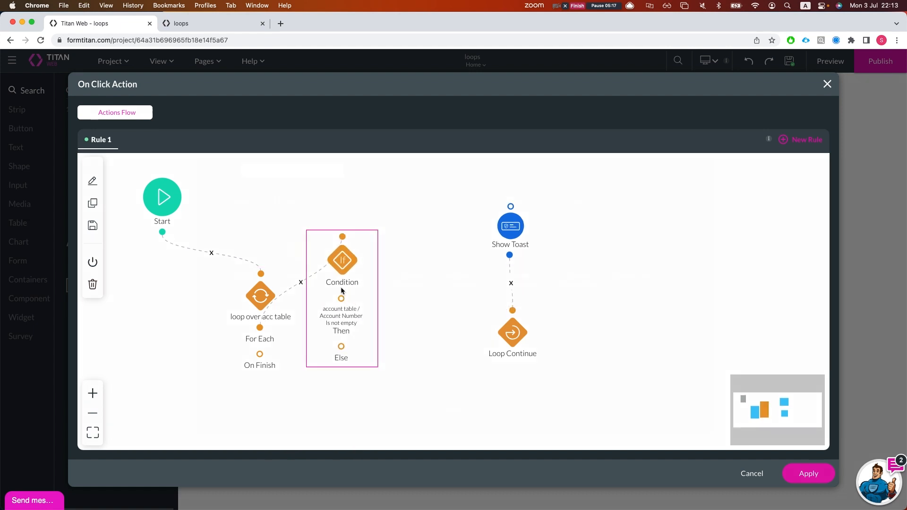
{"action": "type", "text": "table"}
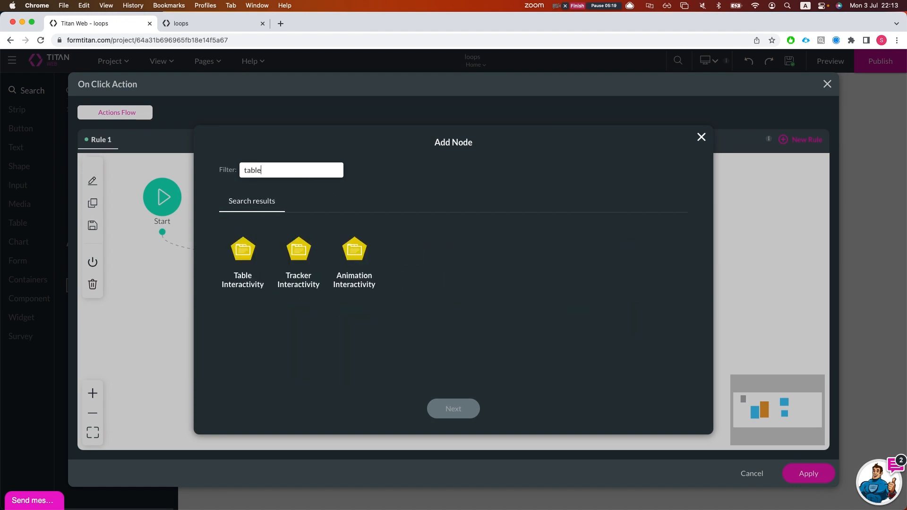
{"action": "left_click", "coordinate": [243, 249]}
{"action": "left_click", "coordinate": [454, 409]}
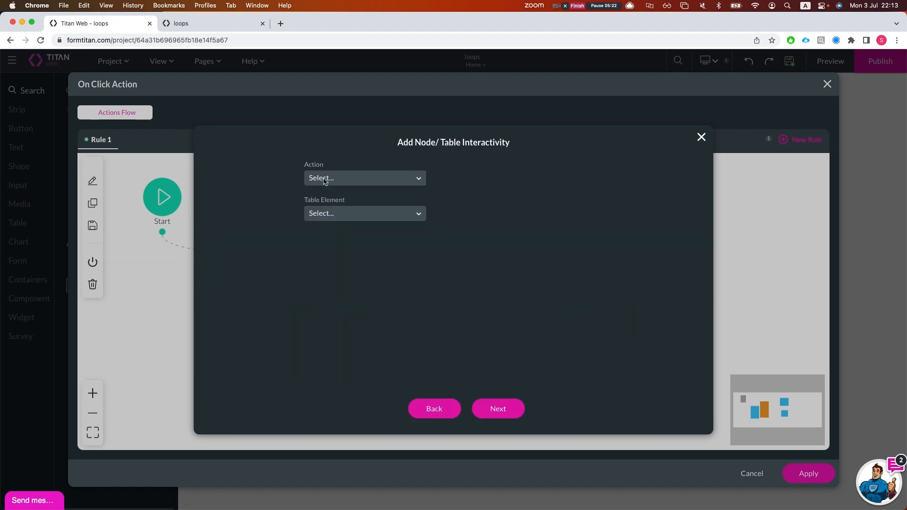
Configure the Table Interactivity node with the Select Row action on the account table and finish it.
{"action": "left_click", "coordinate": [335, 180]}
{"action": "type", "text": "sel"}
{"action": "key", "text": "Down"}
{"action": "key", "text": "Down"}
{"action": "key", "text": "Return"}
{"action": "left_click", "coordinate": [362, 217]}
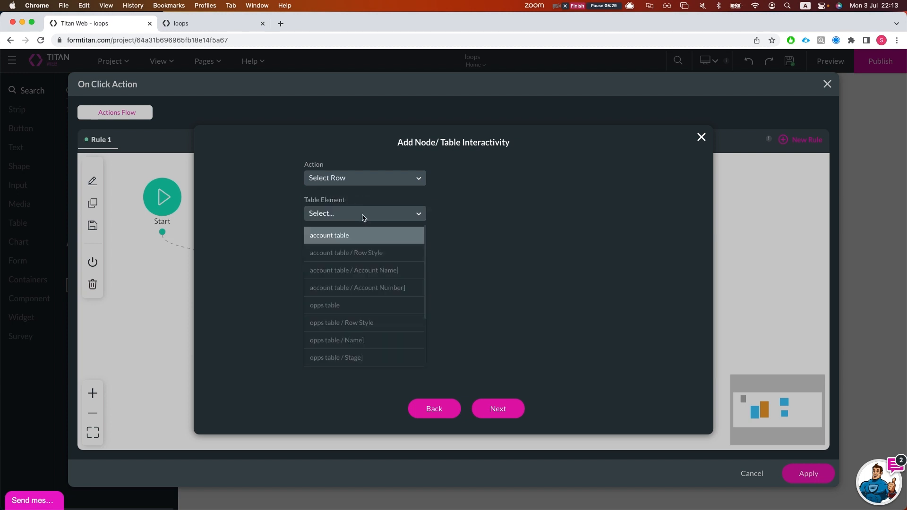
{"action": "left_click", "coordinate": [356, 235]}
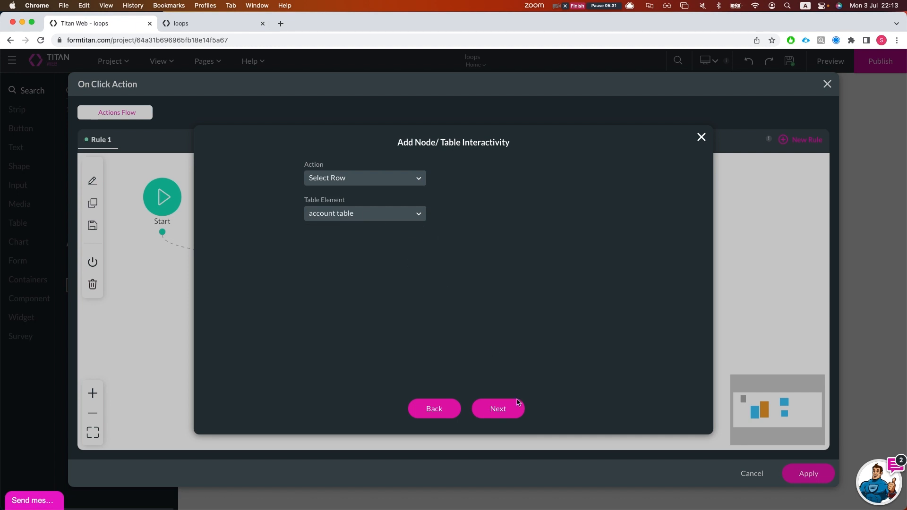
{"action": "left_click", "coordinate": [513, 413]}
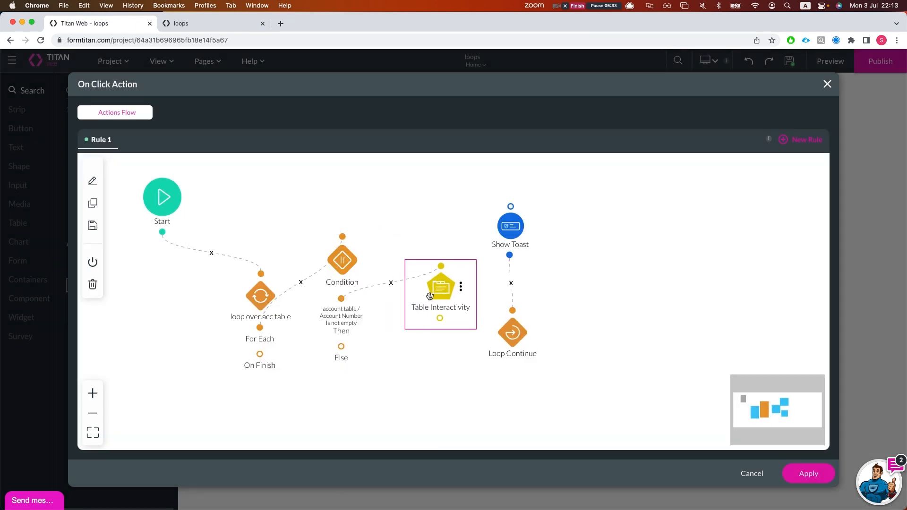
Link Table Interactivity to Loop Continue in place of the Show Toast link and apply the flow.
{"action": "left_click_drag", "start_coordinate": [440, 318], "coordinate": [512, 311]}
{"action": "left_click", "coordinate": [511, 283]}
{"action": "left_click", "coordinate": [814, 479]}
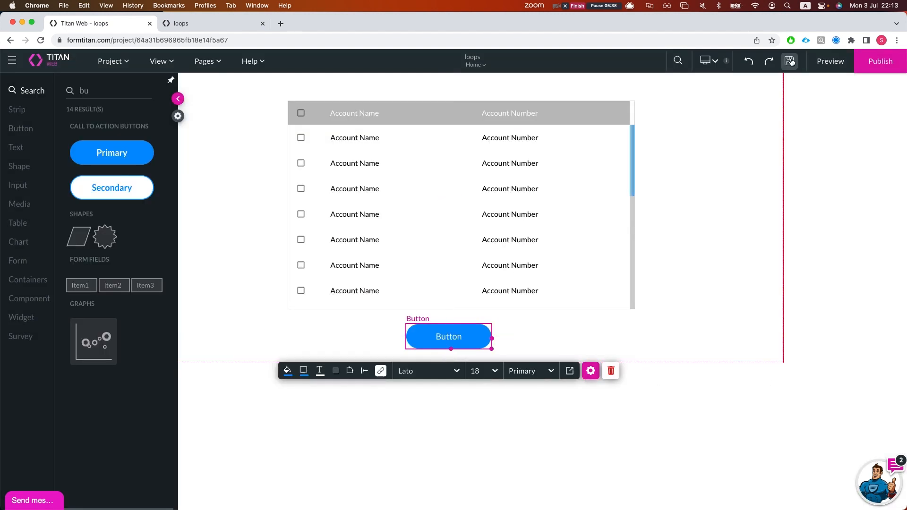
Test the button in the reloaded preview and examine which account rows get selected, comparing them with the Account Number column.
{"action": "left_click", "coordinate": [243, 28]}
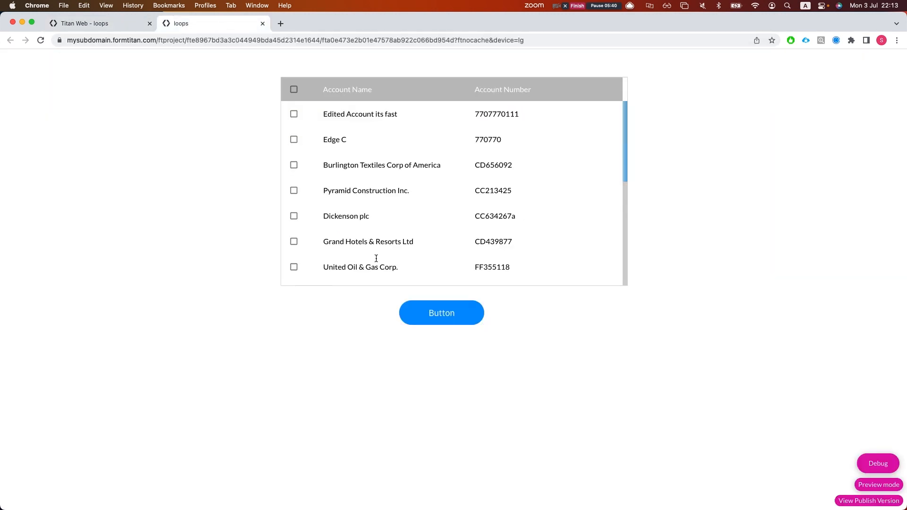
{"action": "left_click", "coordinate": [442, 315]}
{"action": "scroll", "coordinate": [435, 203], "scroll_direction": "down", "scroll_amount": 2}
{"action": "scroll", "coordinate": [446, 210], "scroll_direction": "down", "scroll_amount": 2}
{"action": "left_click_drag", "start_coordinate": [479, 239], "coordinate": [496, 225]}
{"action": "left_click", "coordinate": [496, 224]}
{"action": "scroll", "coordinate": [498, 217], "scroll_direction": "up", "scroll_amount": 3}
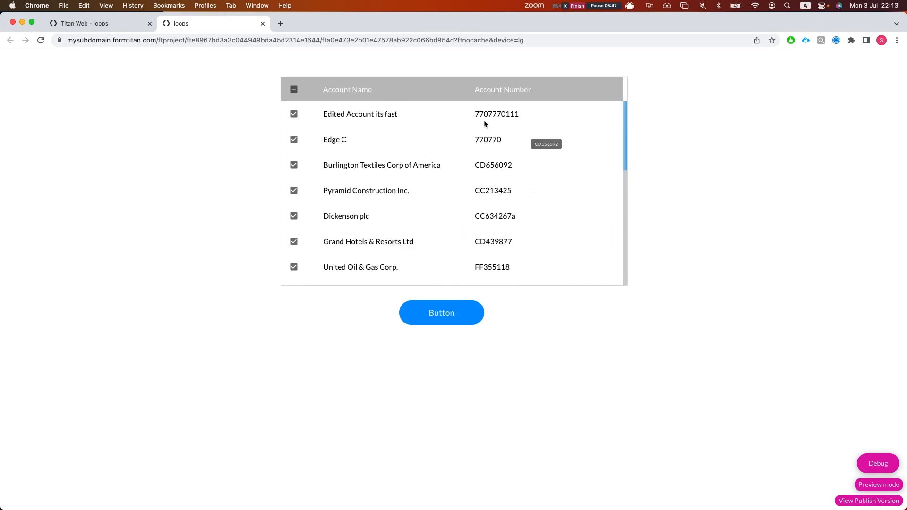
{"action": "scroll", "coordinate": [487, 149], "scroll_direction": "down", "scroll_amount": 1}
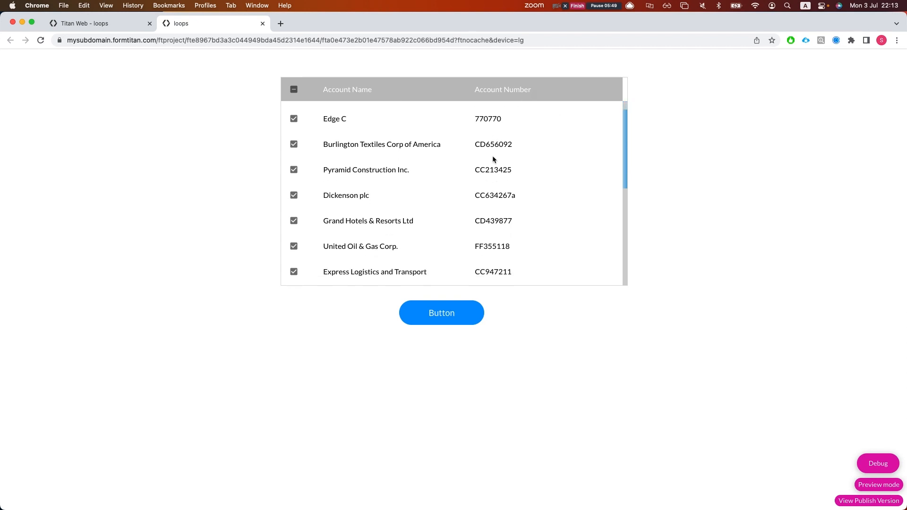
{"action": "scroll", "coordinate": [484, 162], "scroll_direction": "up", "scroll_amount": 1}
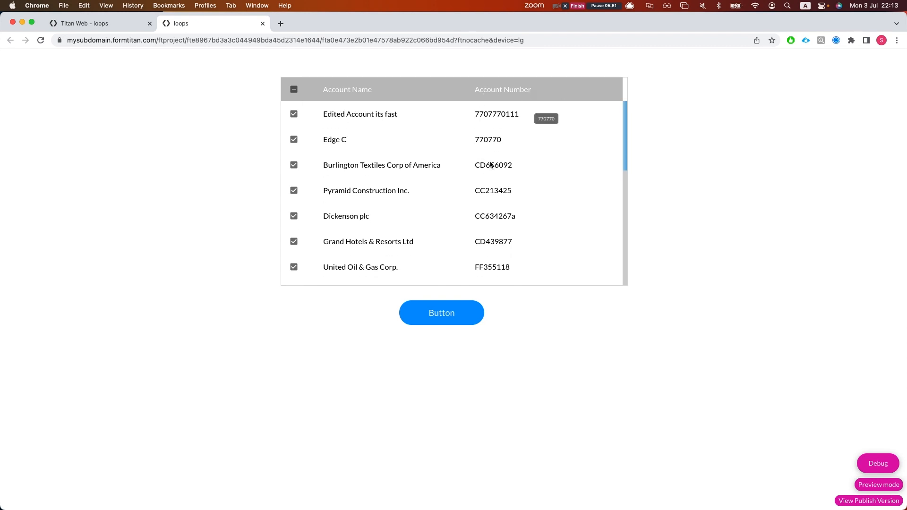
{"action": "scroll", "coordinate": [496, 203], "scroll_direction": "down", "scroll_amount": 1}
{"action": "scroll", "coordinate": [484, 228], "scroll_direction": "down", "scroll_amount": 3}
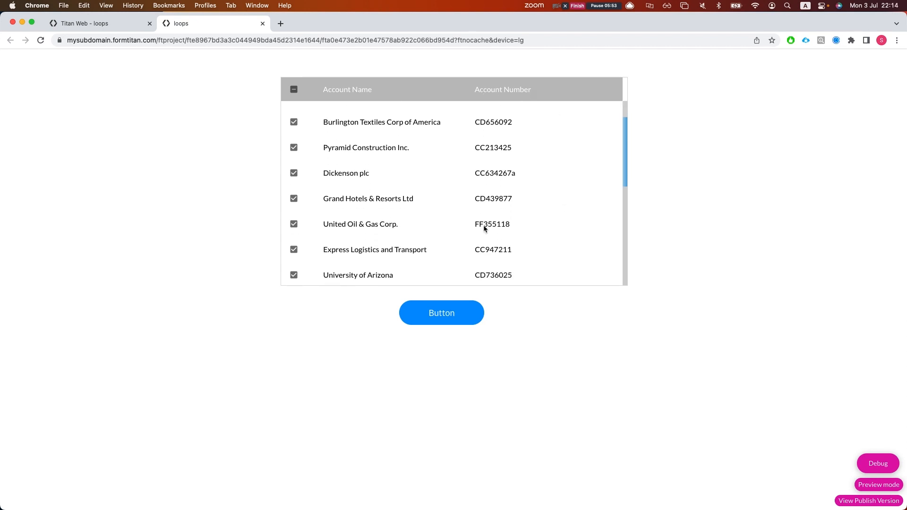
{"action": "scroll", "coordinate": [485, 260], "scroll_direction": "down", "scroll_amount": 3}
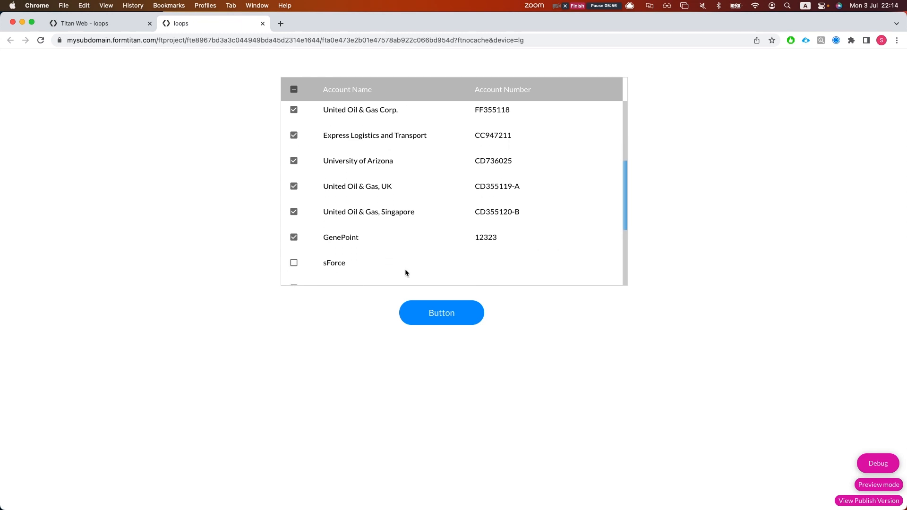
{"action": "scroll", "coordinate": [503, 259], "scroll_direction": "down", "scroll_amount": 5}
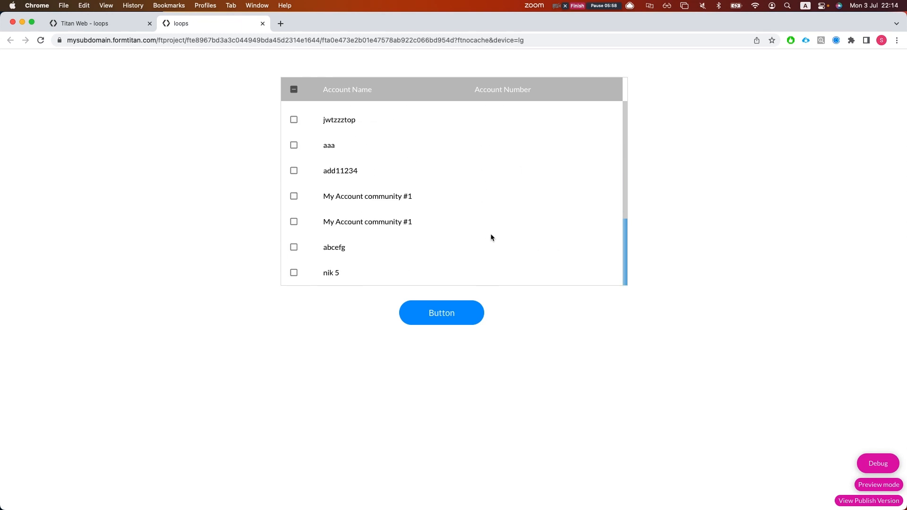
{"action": "scroll", "coordinate": [490, 239], "scroll_direction": "up", "scroll_amount": 4}
Reopen the button's click flow, move Table Interactivity up, and link the Condition's Else output to Loop Continue.
{"action": "left_click", "coordinate": [82, 24]}
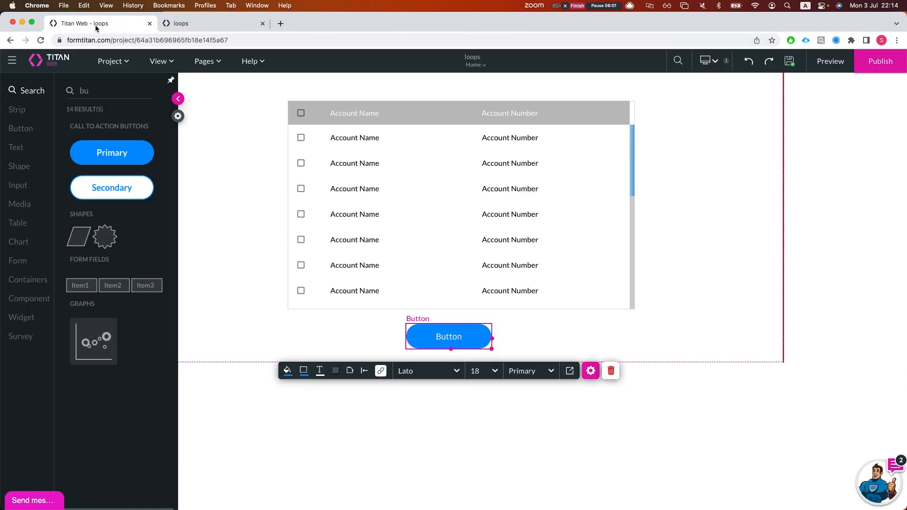
{"action": "left_click", "coordinate": [381, 371]}
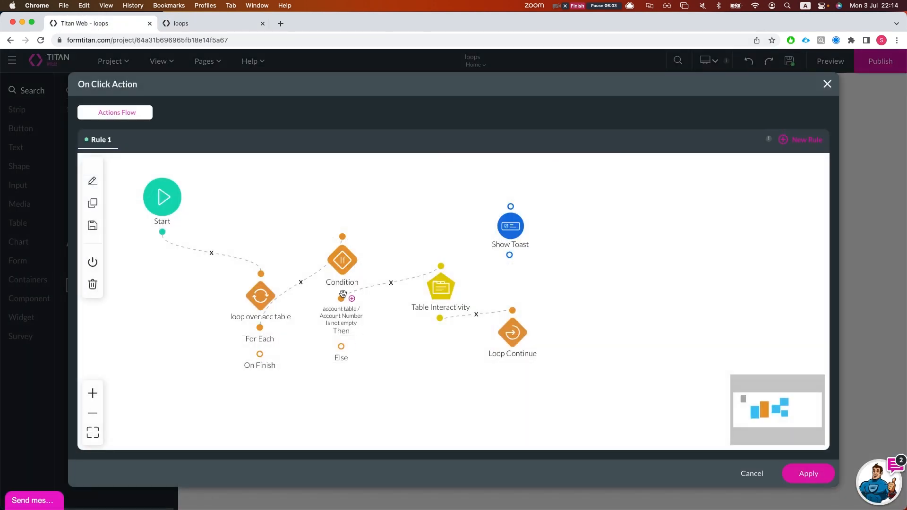
{"action": "left_click_drag", "start_coordinate": [438, 288], "coordinate": [432, 230]}
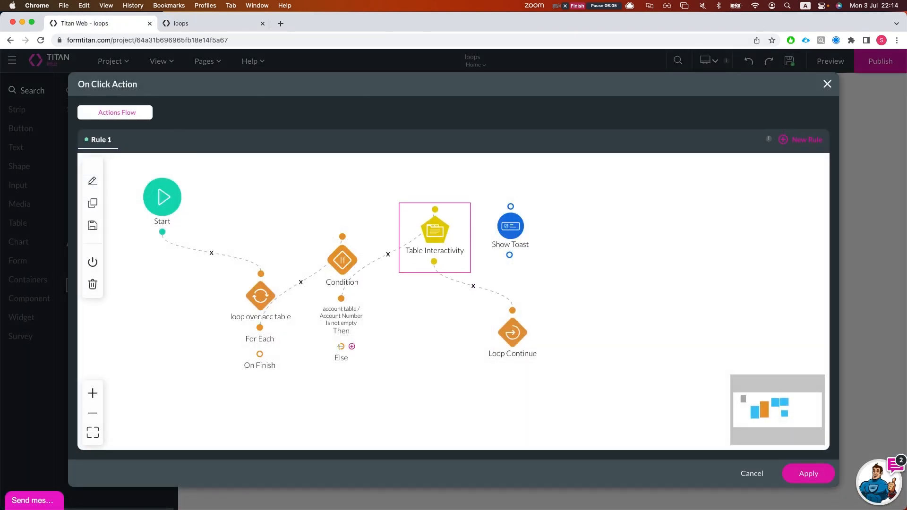
{"action": "left_click_drag", "start_coordinate": [384, 344], "coordinate": [513, 310]}
Rearrange the flow: Show Toast to the far side, Table Interactivity above Loop Continue, and the Condition and loop nodes spaced apart.
{"action": "left_click_drag", "start_coordinate": [510, 227], "coordinate": [648, 211]}
{"action": "left_click_drag", "start_coordinate": [431, 231], "coordinate": [510, 220]}
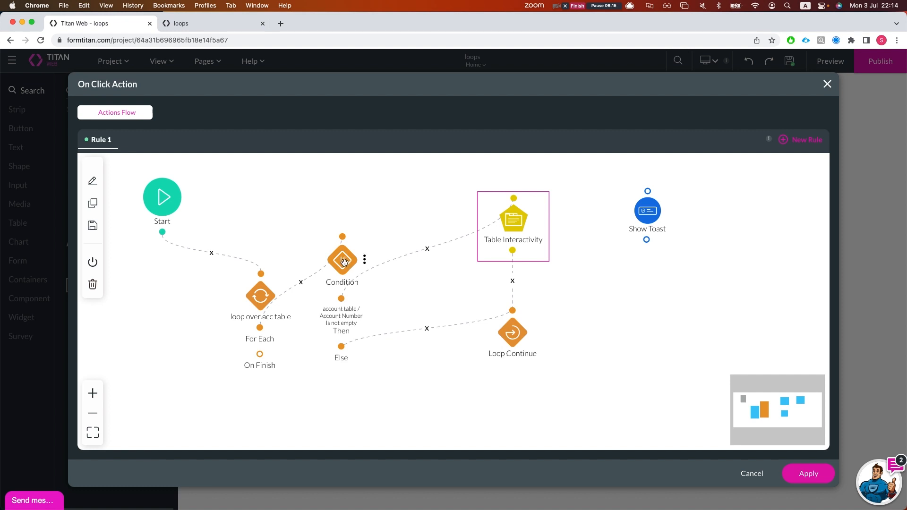
{"action": "left_click_drag", "start_coordinate": [364, 259], "coordinate": [411, 243]}
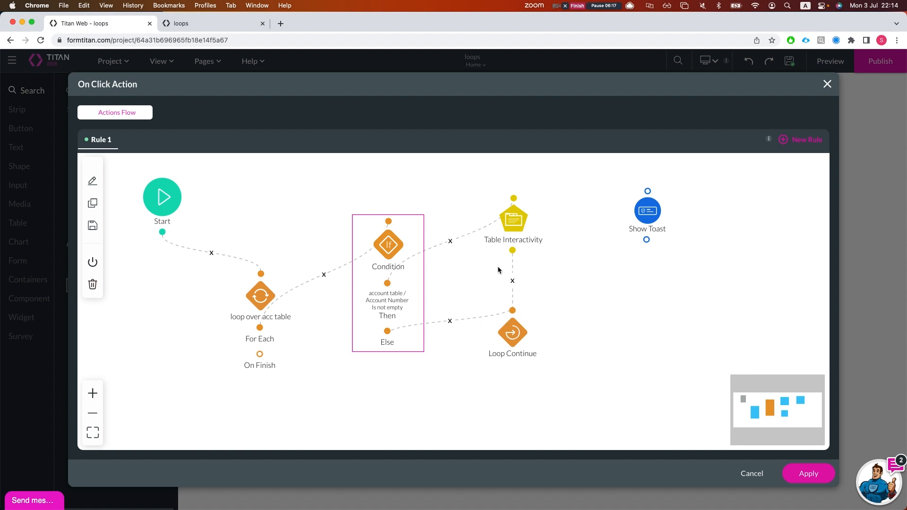
{"action": "left_click_drag", "start_coordinate": [262, 361], "coordinate": [264, 332]}
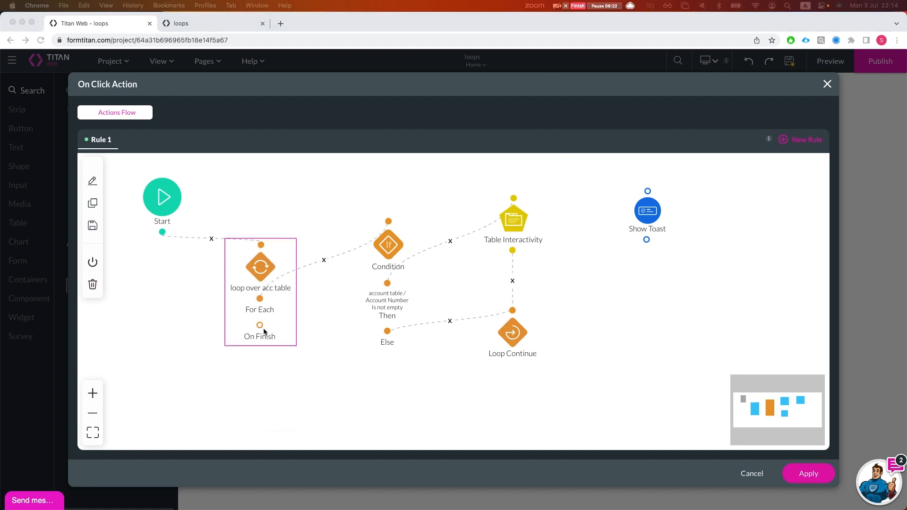
Move Show Toast below the loop, link it to the On Finish output, and replace its message with "loop done".
{"action": "left_click_drag", "start_coordinate": [648, 210], "coordinate": [195, 397]}
{"action": "mouse_move", "coordinate": [259, 325]}
{"action": "left_mouse_down"}
{"action": "mouse_move", "coordinate": [194, 381]}
{"action": "mouse_move", "coordinate": [302, 391]}
{"action": "left_mouse_up"}
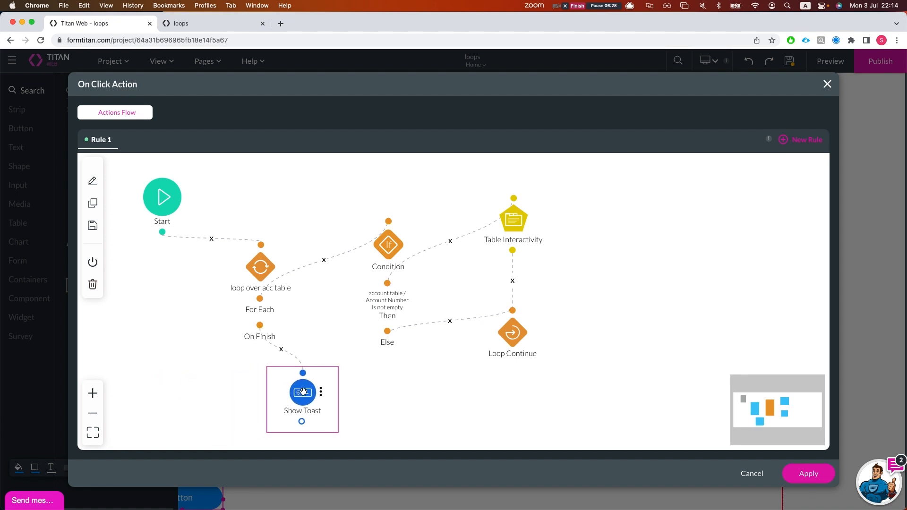
{"action": "double_click", "coordinate": [304, 392]}
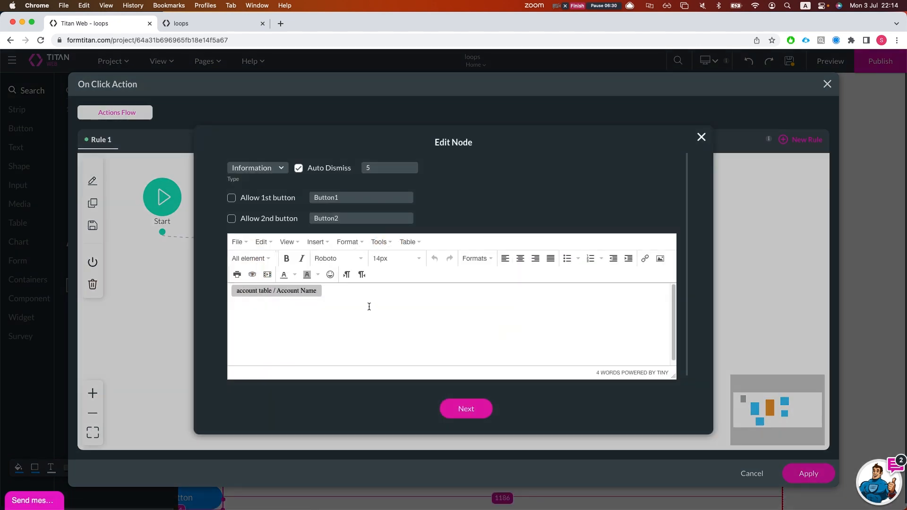
{"action": "key", "text": "BackSpace"}
{"action": "key", "text": "BackSpace"}
{"action": "key", "text": "BackSpace"}
{"action": "key", "text": "BackSpace"}
{"action": "key", "text": "BackSpace"}
{"action": "key", "text": "BackSpace"}
{"action": "key", "text": "BackSpace"}
{"action": "key", "text": "BackSpace"}
{"action": "key", "text": "BackSpace"}
{"action": "key", "text": "BackSpace"}
{"action": "key", "text": "BackSpace"}
{"action": "key", "text": "BackSpace"}
{"action": "key", "text": "BackSpace"}
{"action": "key", "text": "BackSpace"}
{"action": "key", "text": "BackSpace"}
{"action": "key", "text": "BackSpace"}
{"action": "key", "text": "BackSpace"}
{"action": "key", "text": "BackSpace"}
{"action": "key", "text": "BackSpace"}
{"action": "key", "text": "BackSpace"}
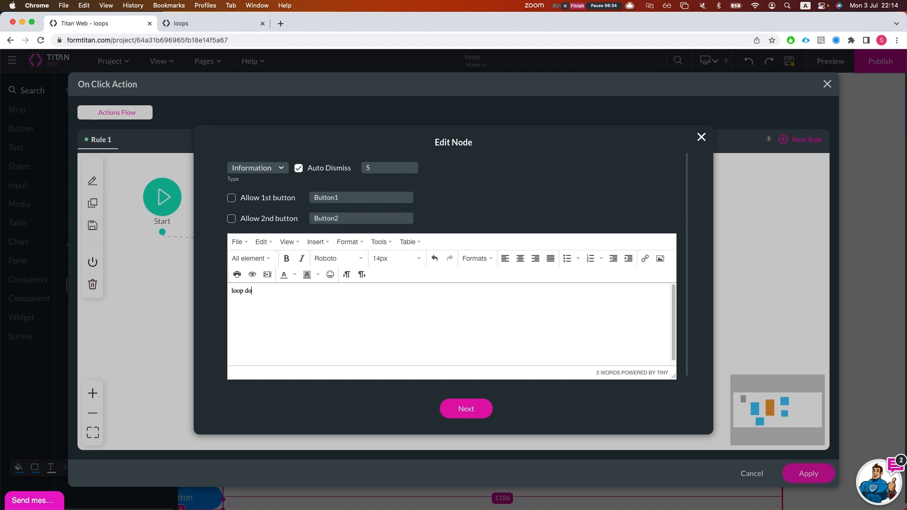
{"action": "left_click", "coordinate": [466, 408]}
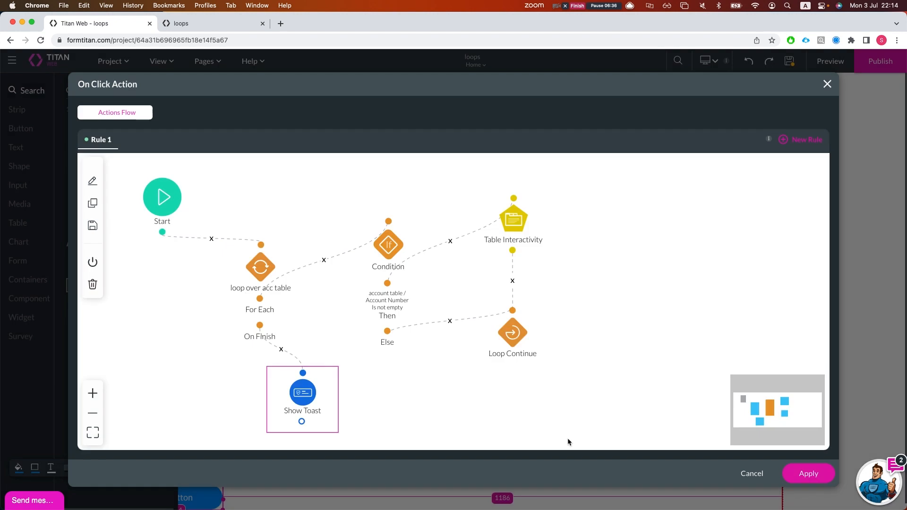
Apply and save the flow with the On Finish toast and run the button in the reloaded preview.
{"action": "left_click", "coordinate": [808, 473]}
{"action": "left_click", "coordinate": [789, 60]}
{"action": "left_click", "coordinate": [231, 21]}
{"action": "key", "text": "super+r"}
{"action": "left_click", "coordinate": [199, 476]}
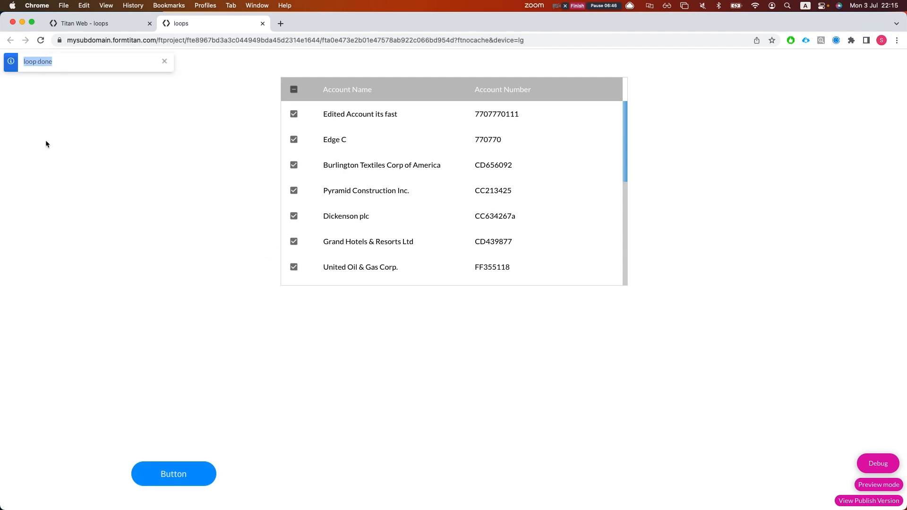
Return to the editor, move the button back to just beneath the account table, and reopen its click flow.
{"action": "left_click", "coordinate": [71, 23]}
{"action": "left_click_drag", "start_coordinate": [211, 499], "coordinate": [479, 346]}
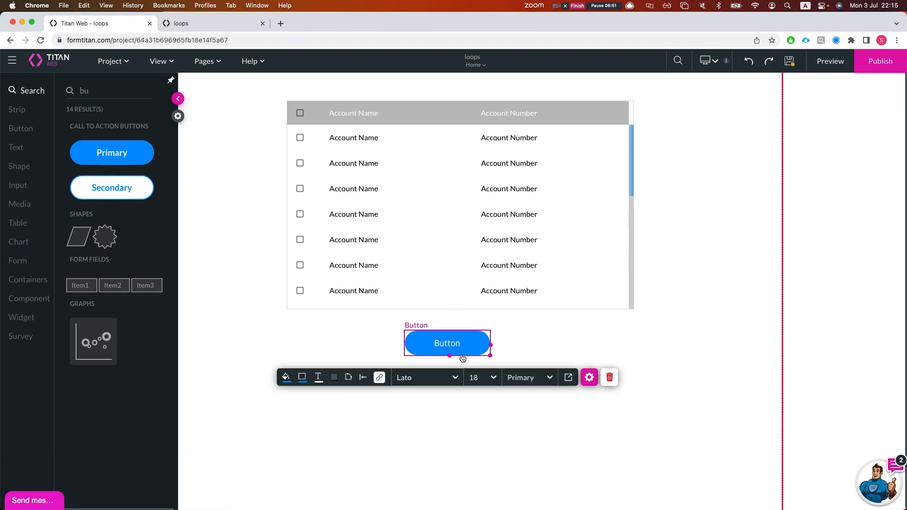
{"action": "left_click", "coordinate": [379, 377]}
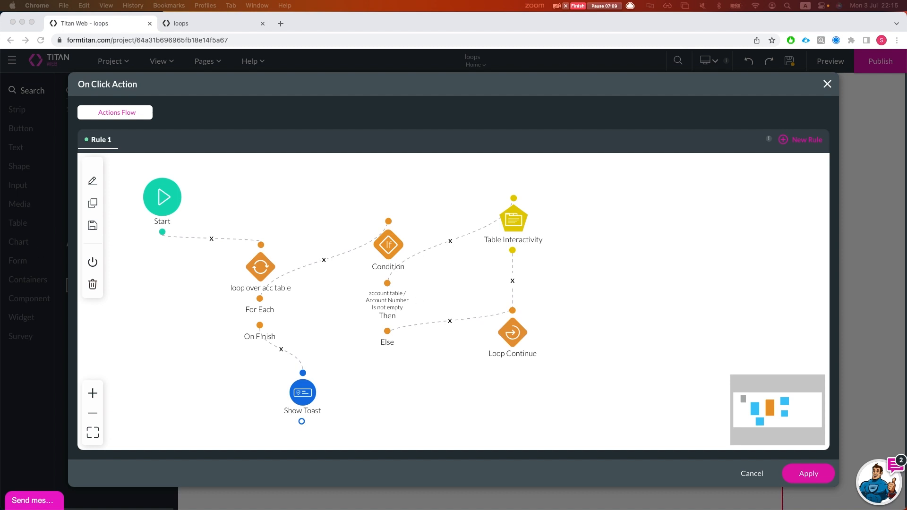
Copy the account number of Burlington Textiles Corp of America from the preview's account table.
{"action": "left_click", "coordinate": [207, 27]}
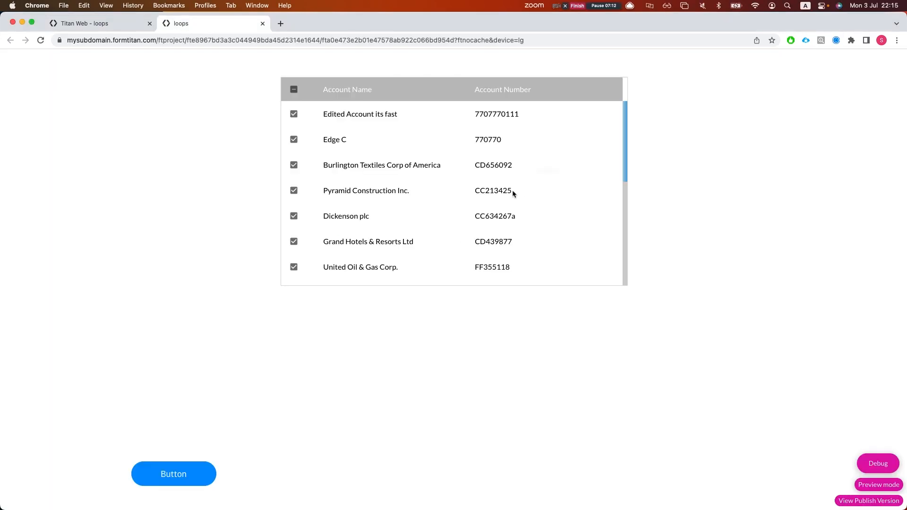
{"action": "double_click", "coordinate": [506, 166]}
{"action": "key", "text": "super+c"}
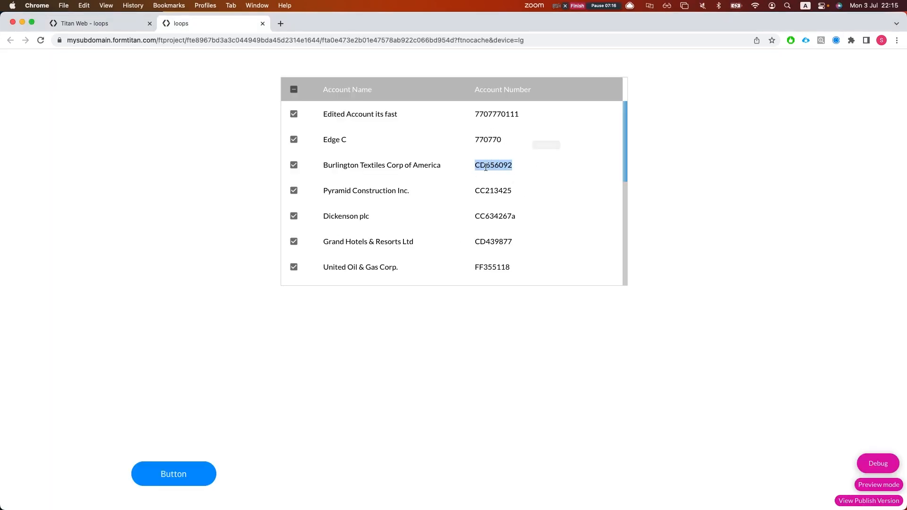
Return to the editor, open the click flow's Condition node, and add a second rule on the account table / Account Number field.
{"action": "left_click", "coordinate": [73, 26]}
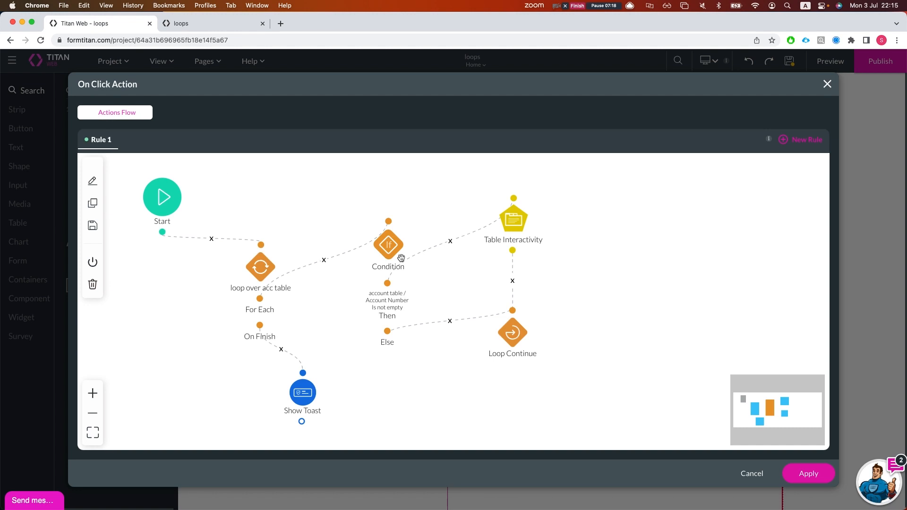
{"action": "scroll", "coordinate": [430, 286], "scroll_direction": "down", "scroll_amount": 2}
{"action": "double_click", "coordinate": [381, 227]}
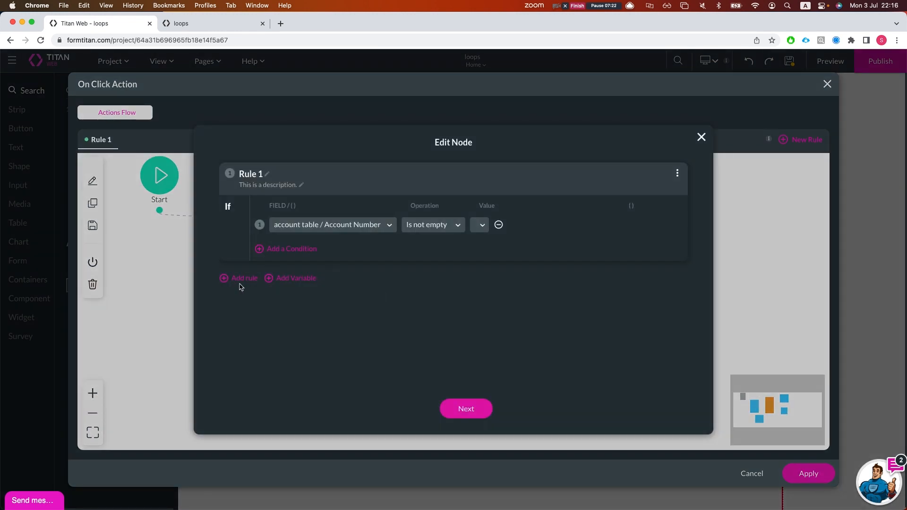
{"action": "left_click", "coordinate": [242, 278]}
{"action": "scroll", "coordinate": [329, 362], "scroll_direction": "down", "scroll_amount": 1}
{"action": "left_click", "coordinate": [314, 323]}
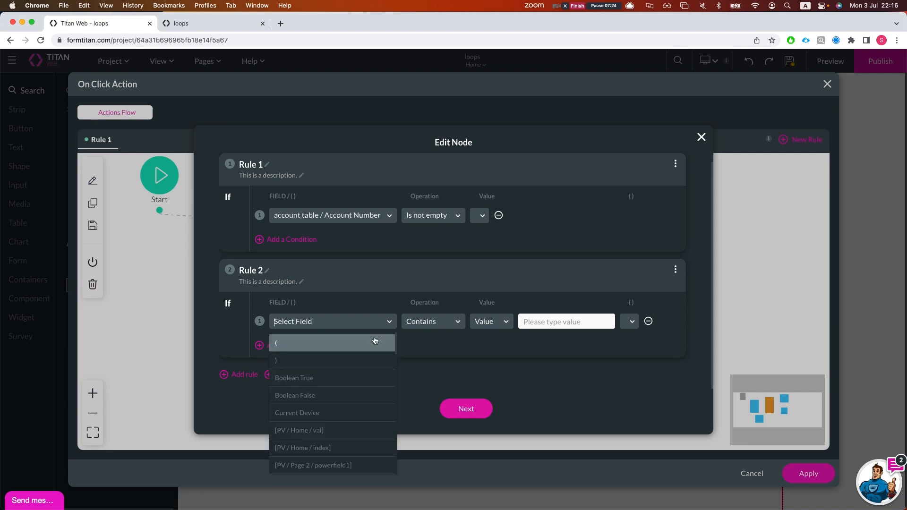
{"action": "type", "text": "accout nu"}
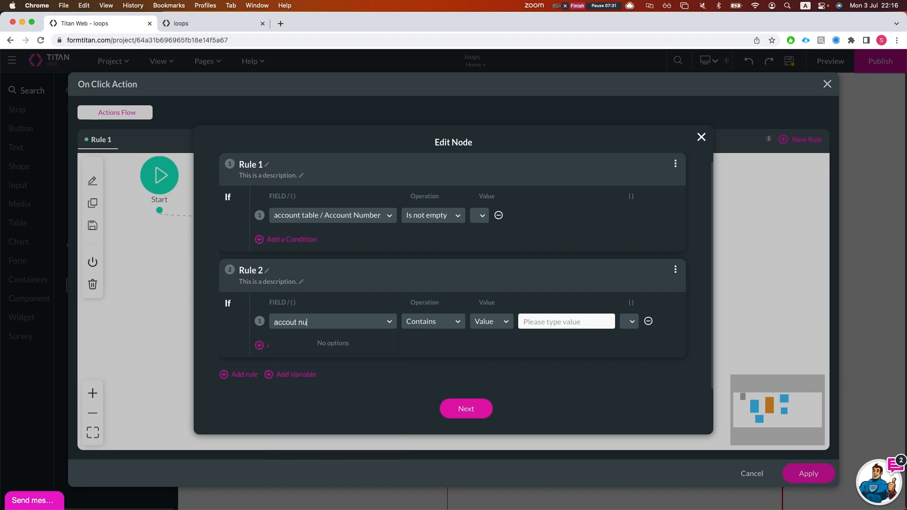
{"action": "key", "text": "BackSpace"}
{"action": "key", "text": "BackSpace"}
{"action": "key", "text": "BackSpace"}
{"action": "key", "text": "BackSpace"}
{"action": "key", "text": "BackSpace"}
{"action": "key", "text": "BackSpace"}
{"action": "key", "text": "BackSpace"}
{"action": "key", "text": "BackSpace"}
{"action": "key", "text": "BackSpace"}
{"action": "type", "text": "number"}
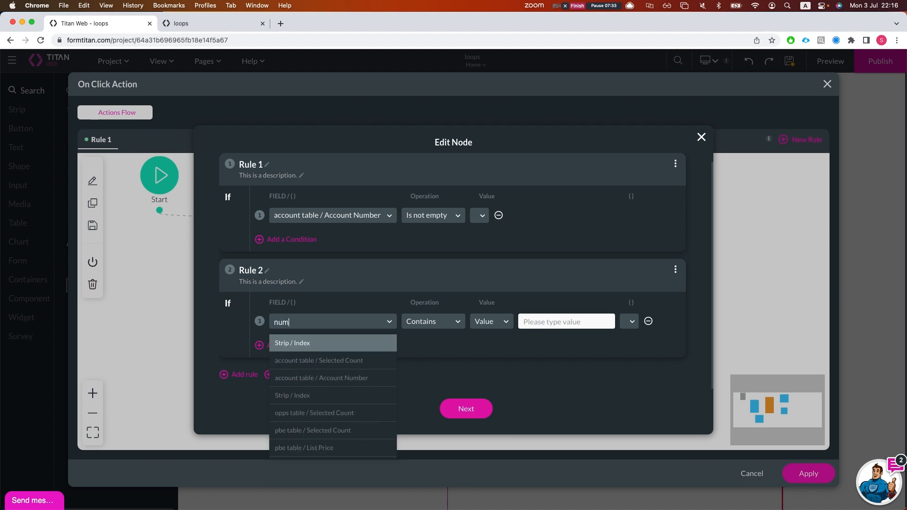
{"action": "key", "text": "Down"}
{"action": "key", "text": "Down"}
{"action": "key", "text": "Return"}
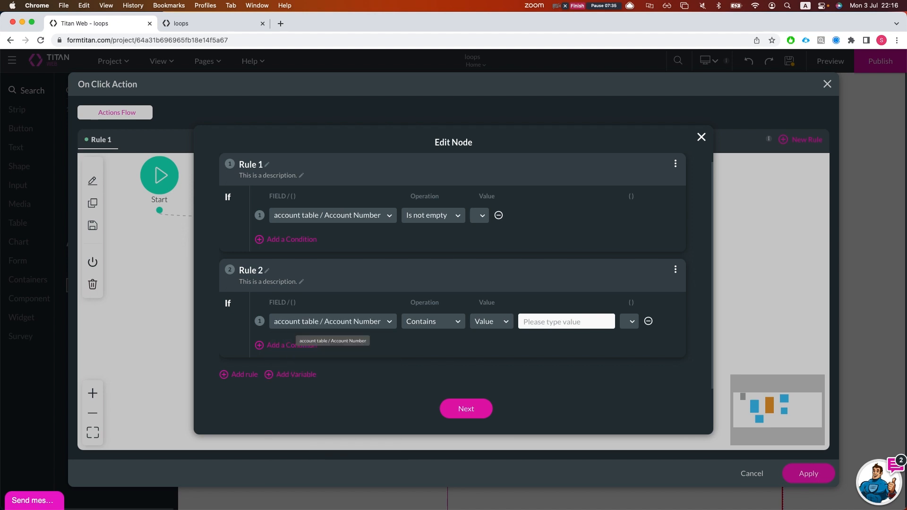
Set Rule 2's operation to Equals and paste the copied account number as its value.
{"action": "left_click", "coordinate": [453, 324]}
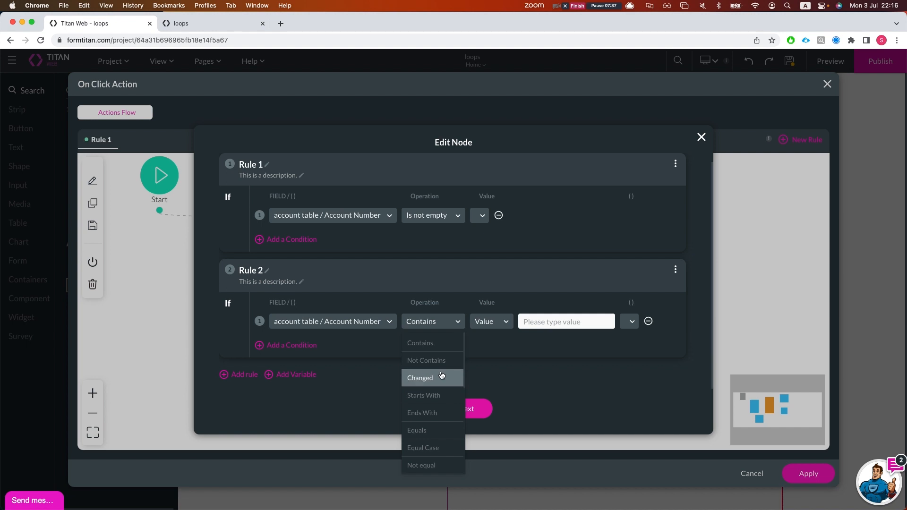
{"action": "left_click", "coordinate": [439, 429]}
{"action": "left_click", "coordinate": [545, 326]}
{"action": "key", "text": "super+v"}
Add an AND condition to Rule 1 requiring account table / Account Number Not equal to the copied account number, and save the node.
{"action": "left_click", "coordinate": [314, 240]}
{"action": "left_click", "coordinate": [324, 255]}
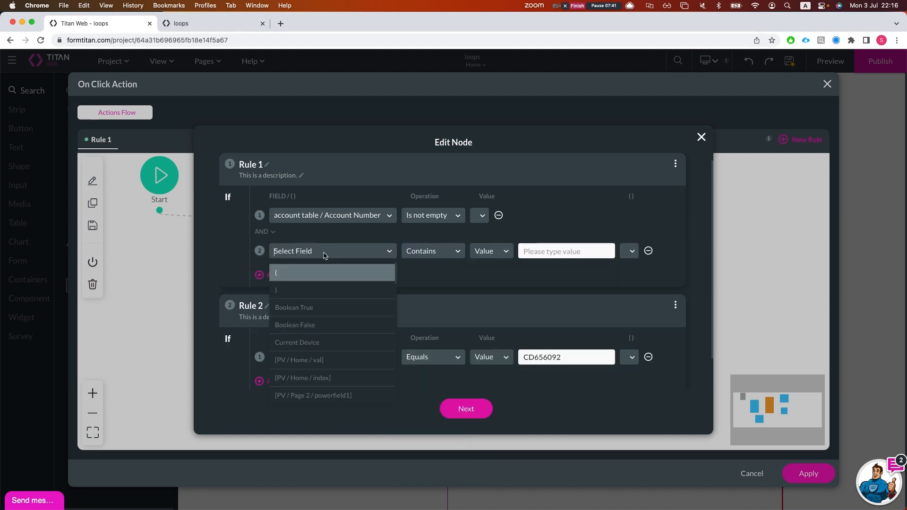
{"action": "type", "text": "account nu"}
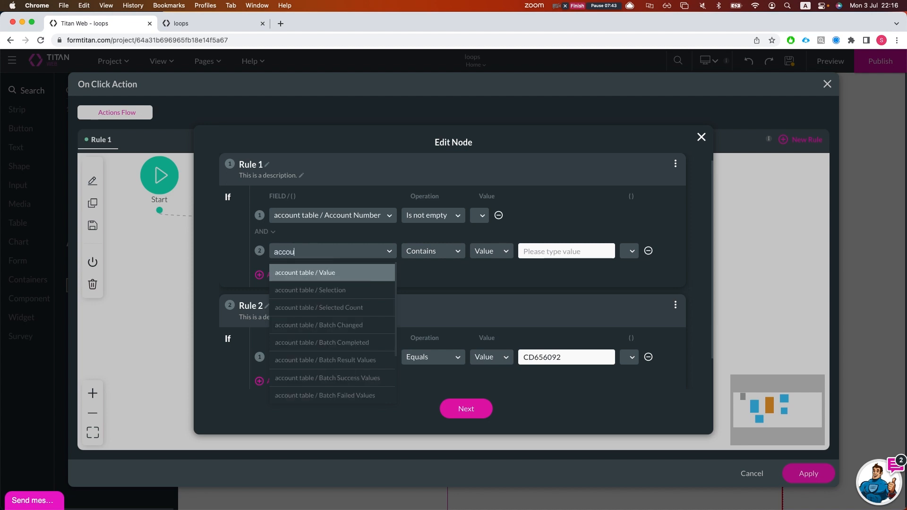
{"action": "left_click", "coordinate": [330, 272]}
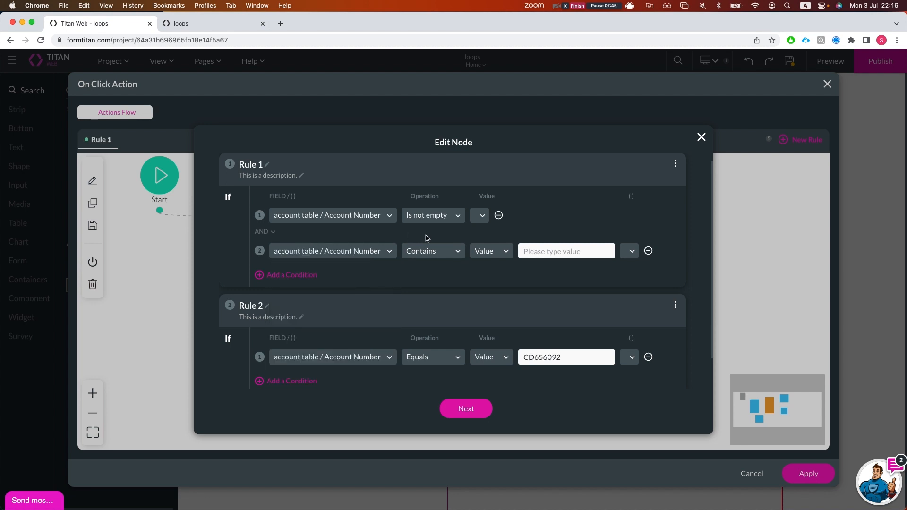
{"action": "left_click", "coordinate": [425, 251]}
{"action": "type", "text": "not"}
{"action": "key", "text": "Down"}
{"action": "key", "text": "Return"}
{"action": "left_click", "coordinate": [544, 251]}
{"action": "key", "text": "super+v"}
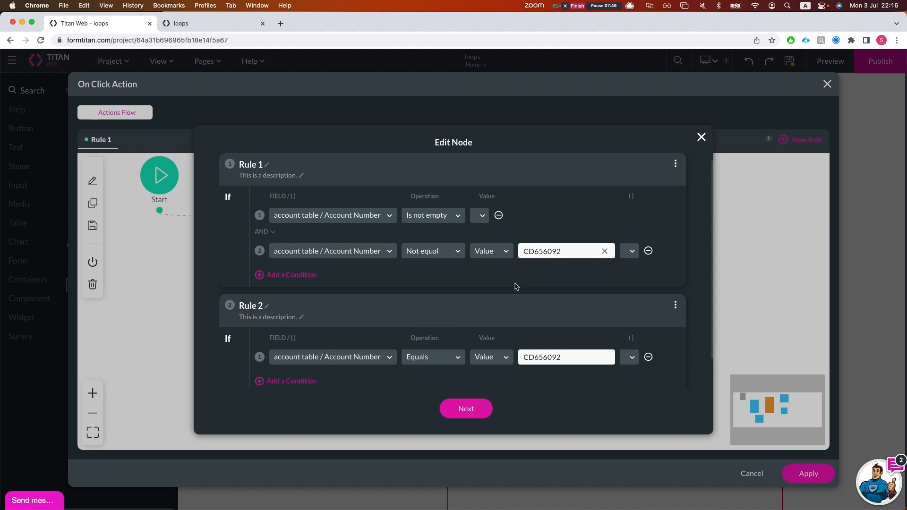
{"action": "scroll", "coordinate": [506, 282], "scroll_direction": "down", "scroll_amount": 2}
{"action": "left_click", "coordinate": [473, 410]}
{"action": "left_click", "coordinate": [472, 409]}
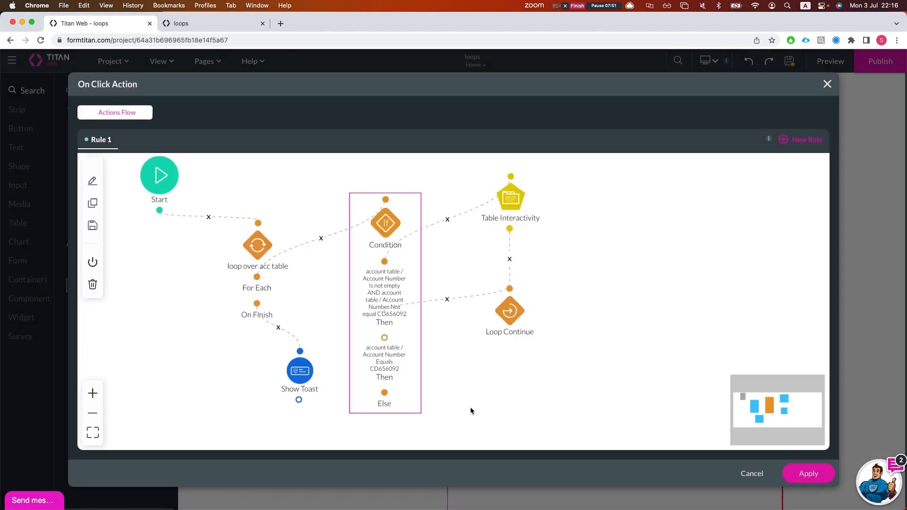
Move Loop Continue away from the Condition, add a Break node to Rule 2's Then output, and place it between the two nodes.
{"action": "left_click_drag", "start_coordinate": [505, 313], "coordinate": [562, 376]}
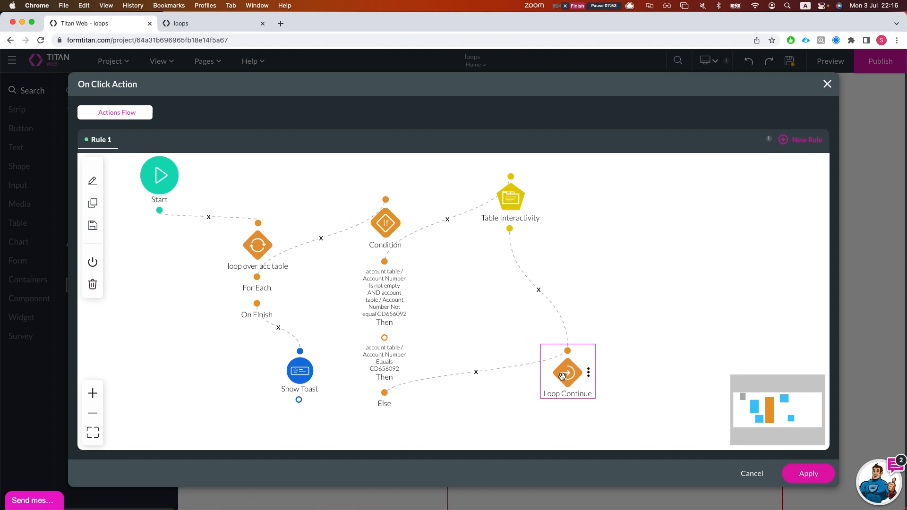
{"action": "left_click", "coordinate": [386, 338]}
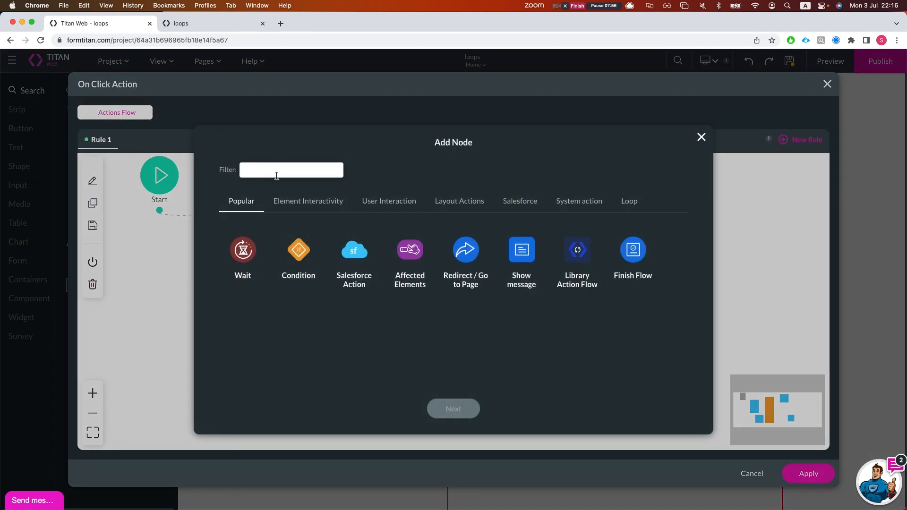
{"action": "type", "text": "acc"}
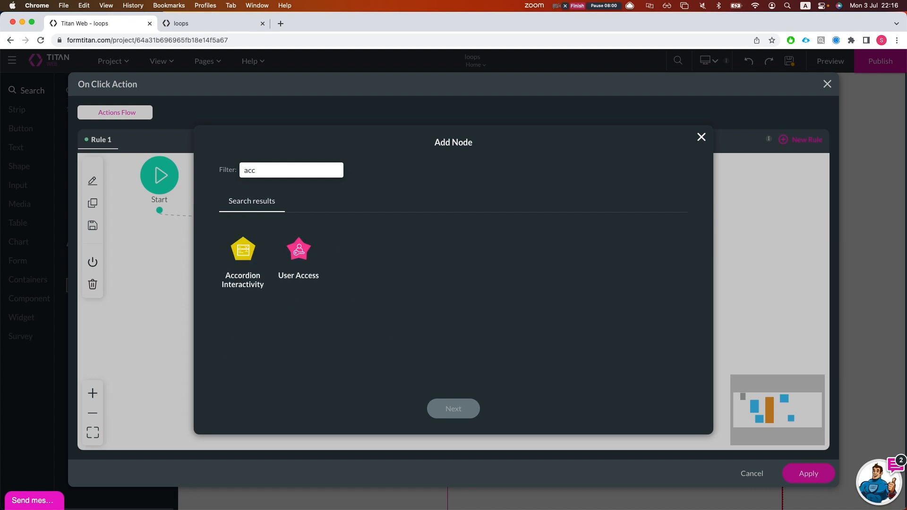
{"action": "key", "text": "BackSpace"}
{"action": "key", "text": "BackSpace"}
{"action": "key", "text": "BackSpace"}
{"action": "type", "text": "brea"}
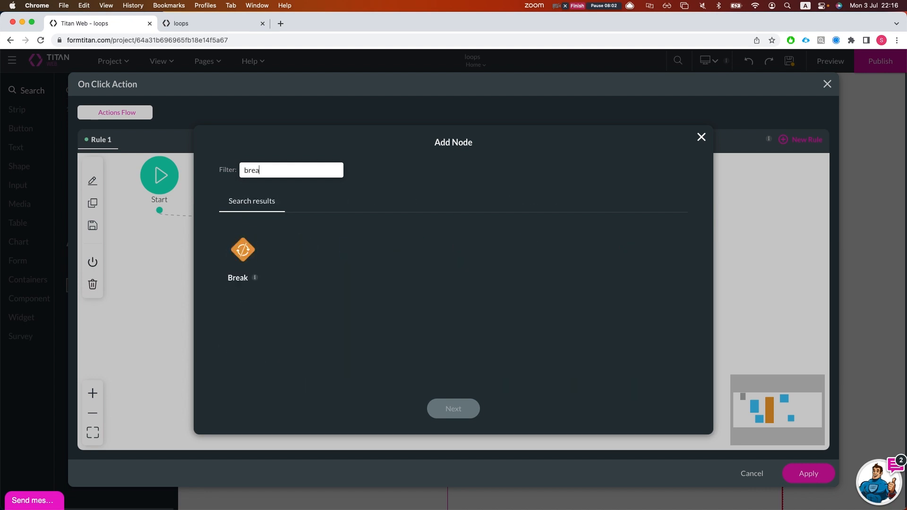
{"action": "left_click", "coordinate": [226, 249]}
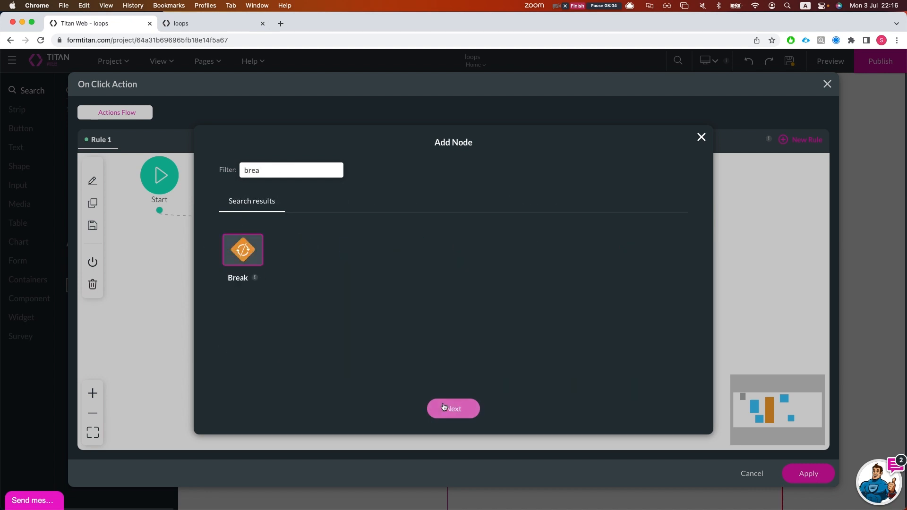
{"action": "left_click", "coordinate": [442, 407]}
{"action": "left_click", "coordinate": [480, 408]}
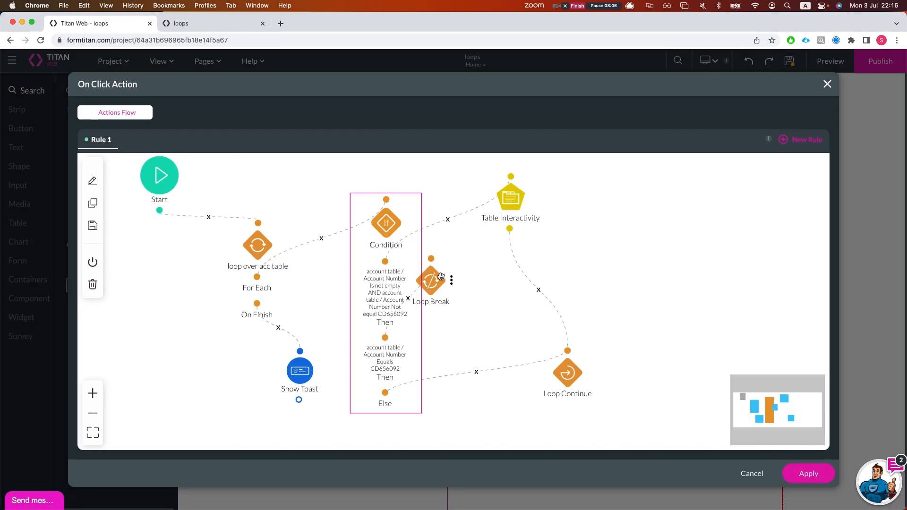
{"action": "left_click_drag", "start_coordinate": [438, 276], "coordinate": [477, 312]}
Apply and save the flow with the Loop Break, run the button in a new preview, and check the Burlington Textiles row.
{"action": "left_click", "coordinate": [803, 472]}
{"action": "left_click", "coordinate": [789, 61]}
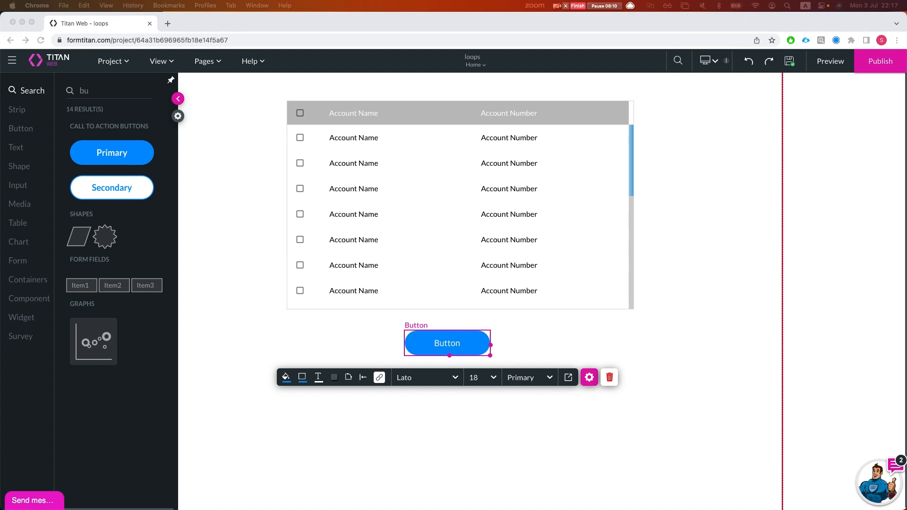
{"action": "left_click", "coordinate": [831, 62]}
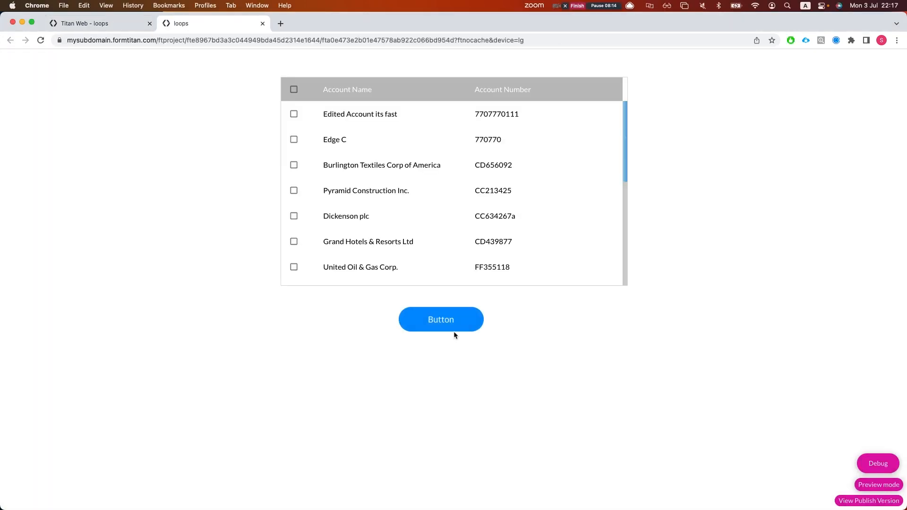
{"action": "left_click", "coordinate": [452, 327]}
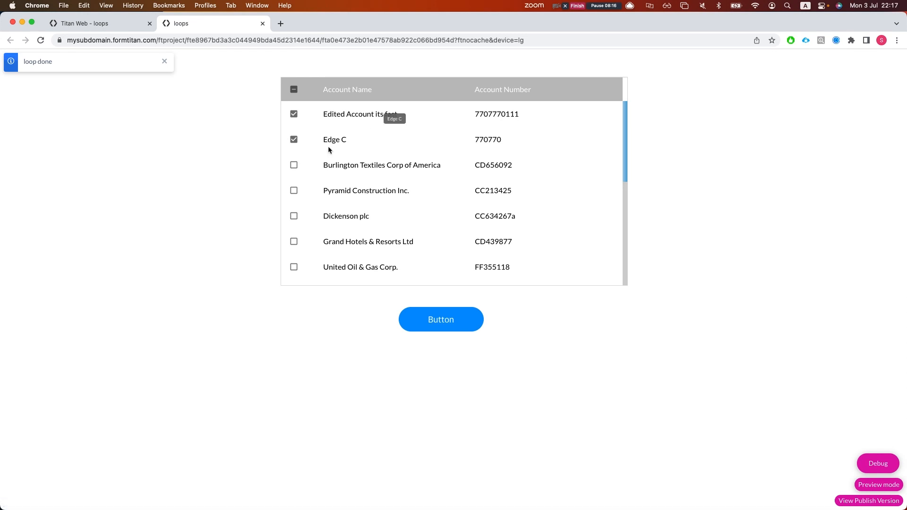
{"action": "left_click_drag", "start_coordinate": [325, 165], "coordinate": [532, 163]}
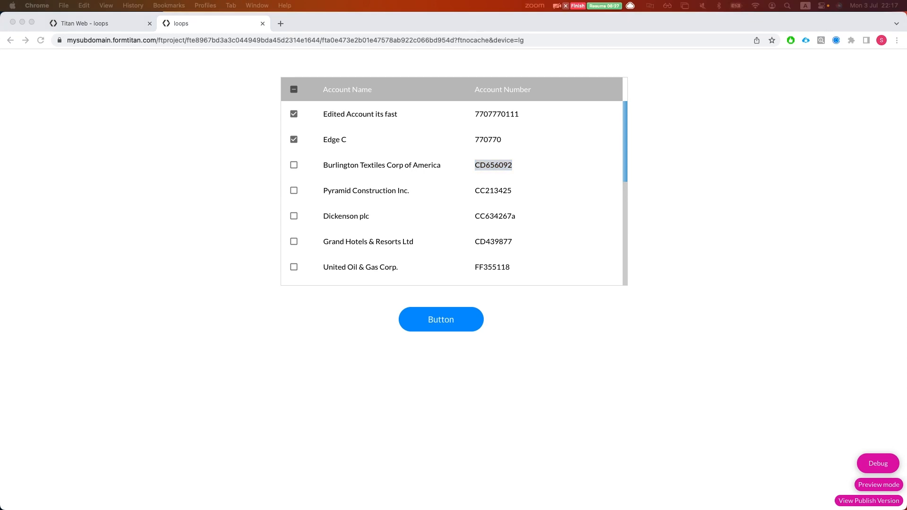
Reopen the button's Condition node and try to add a loop-based second condition to Rule 2.
{"action": "left_click", "coordinate": [118, 24]}
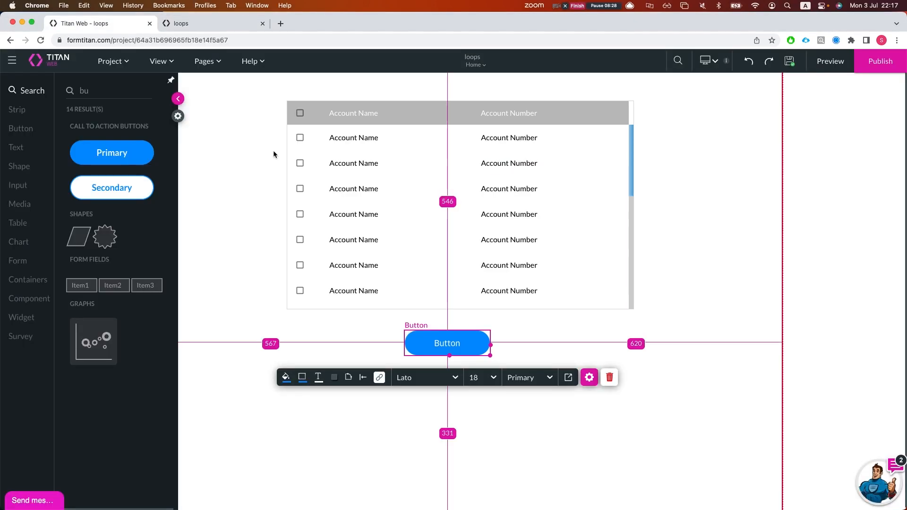
{"action": "left_click", "coordinate": [380, 378]}
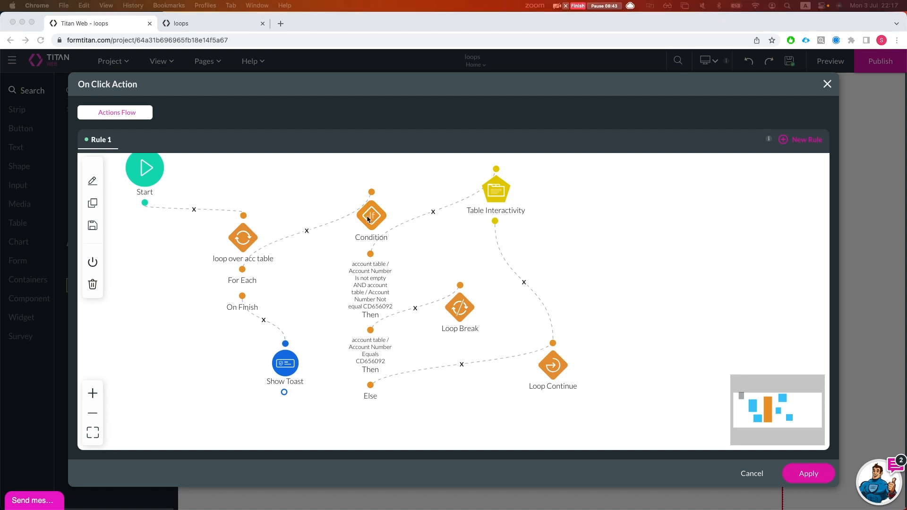
{"action": "double_click", "coordinate": [368, 218]}
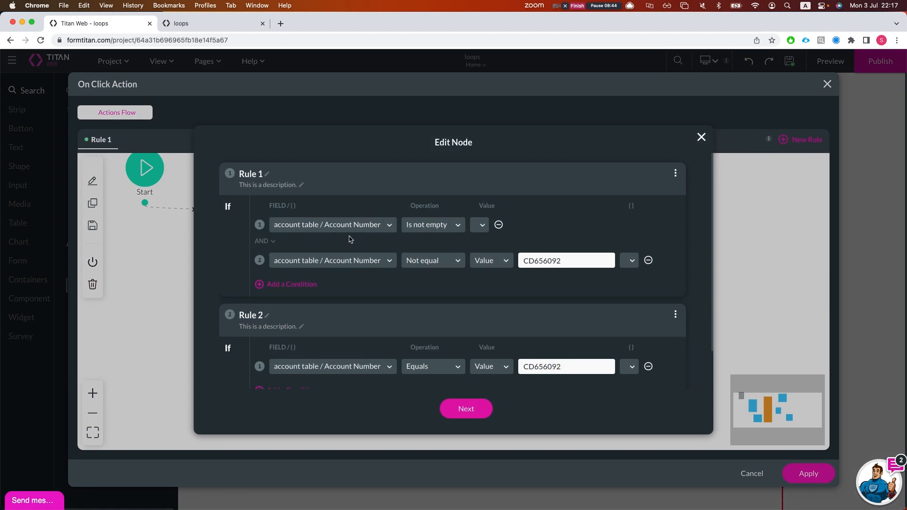
{"action": "scroll", "coordinate": [384, 372], "scroll_direction": "down", "scroll_amount": 2}
{"action": "left_click", "coordinate": [288, 345]}
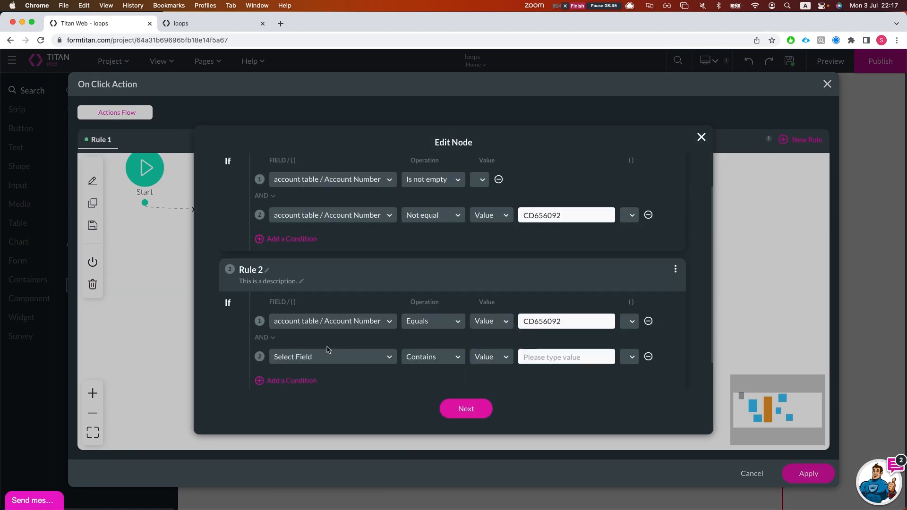
{"action": "left_click", "coordinate": [378, 363]}
{"action": "type", "text": "loop"}
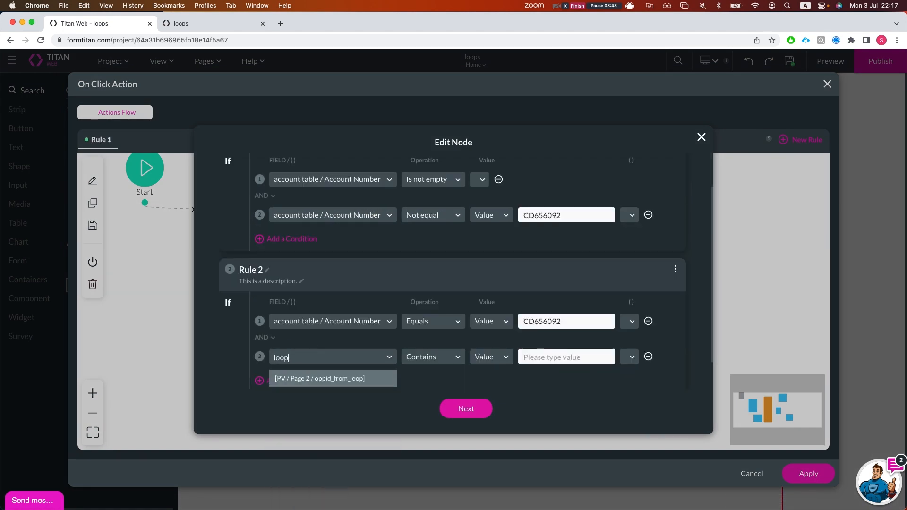
{"action": "key", "text": "BackSpace"}
{"action": "key", "text": "BackSpace"}
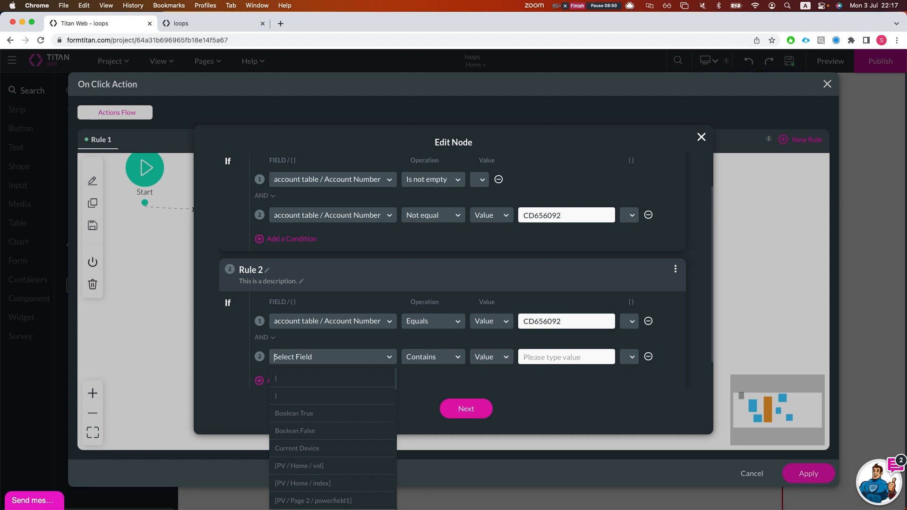
{"action": "type", "text": "lo"}
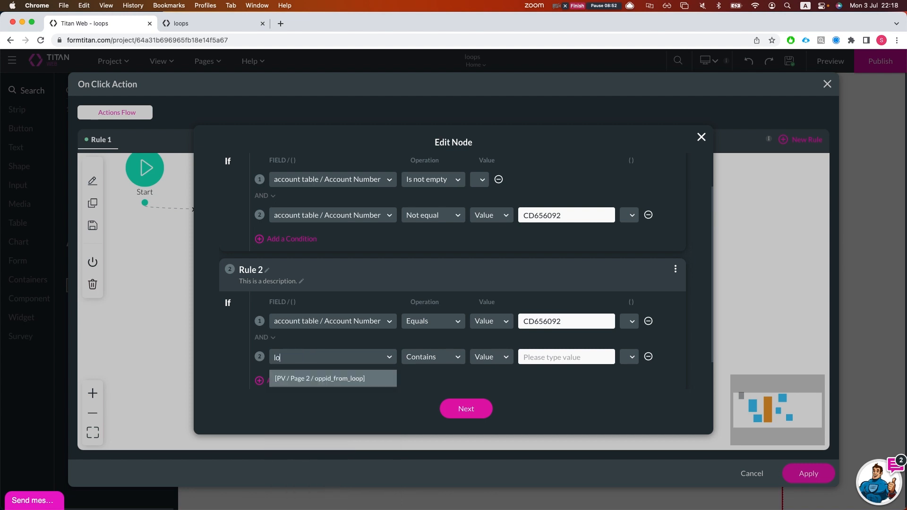
{"action": "key", "text": "BackSpace"}
{"action": "key", "text": "BackSpace"}
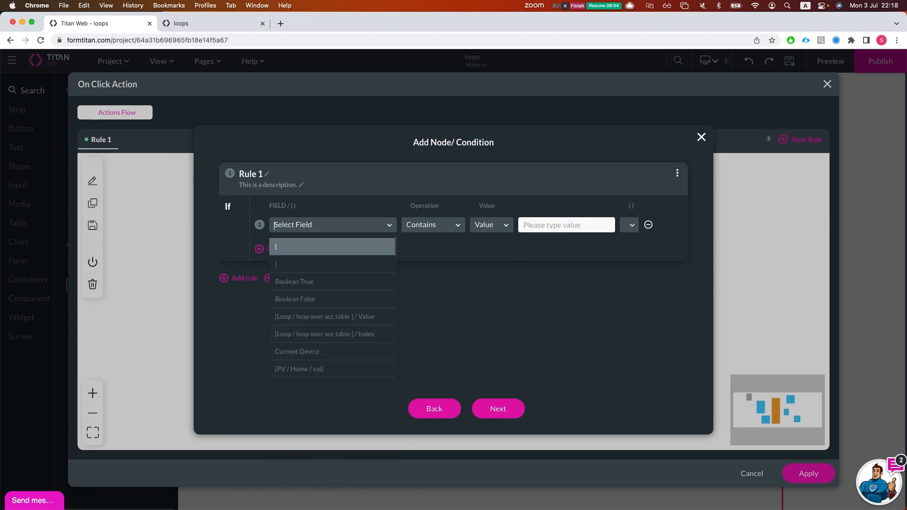
Search a new Condition node's fields for "loop", and close the node and the click flow without applying.
{"action": "left_click", "coordinate": [330, 231]}
{"action": "type", "text": "loop"}
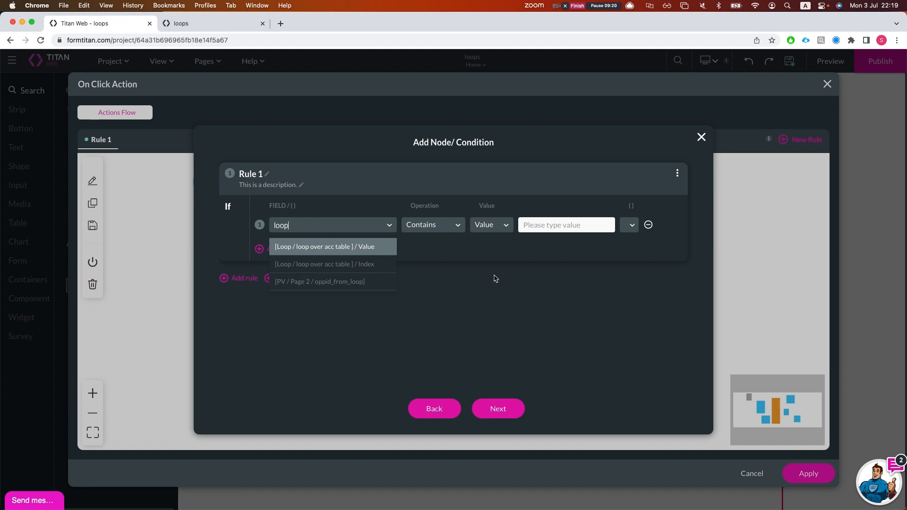
{"action": "left_click", "coordinate": [616, 308]}
{"action": "left_click", "coordinate": [701, 137]}
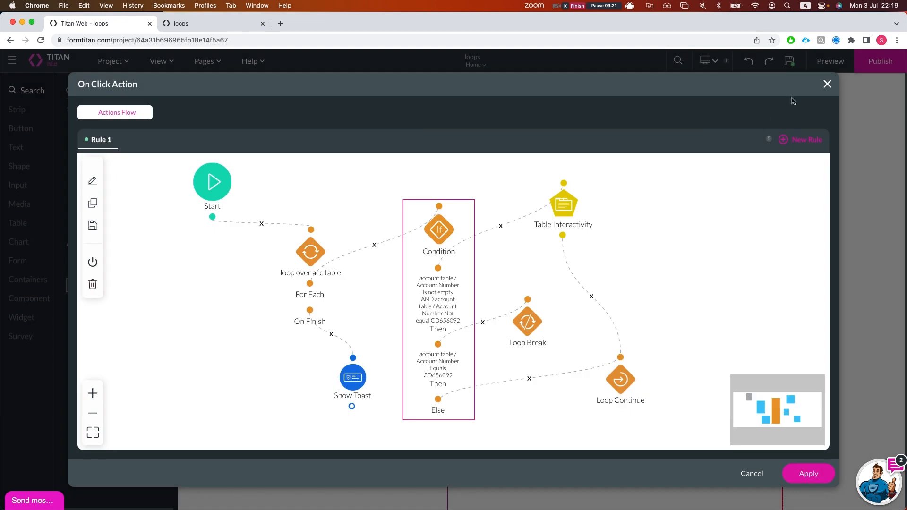
{"action": "left_click", "coordinate": [827, 85]}
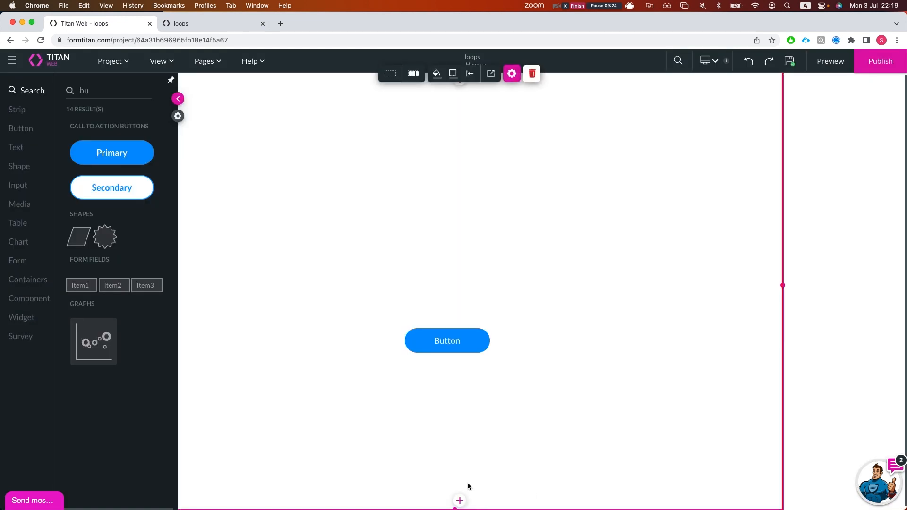
Shorten the strip holding the account table and button so it ends just below the button.
{"action": "left_click_drag", "start_coordinate": [454, 507], "coordinate": [457, 409]}
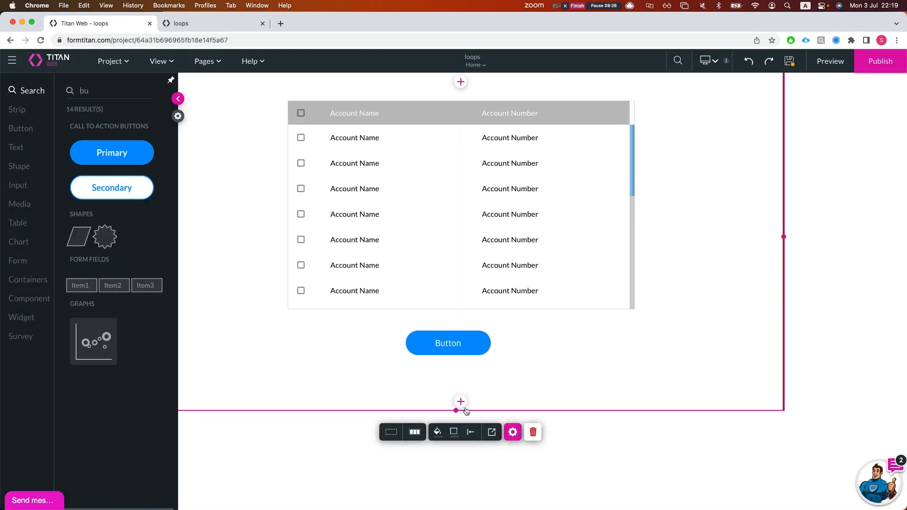
{"action": "scroll", "coordinate": [498, 436], "scroll_direction": "down", "scroll_amount": 5}
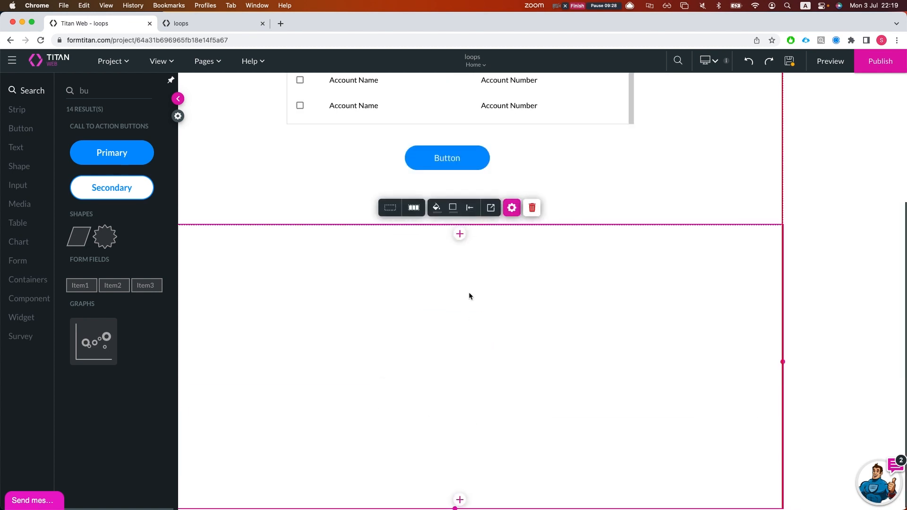
Turn on Repeat for the empty strip below the account table.
{"action": "left_click", "coordinate": [513, 208]}
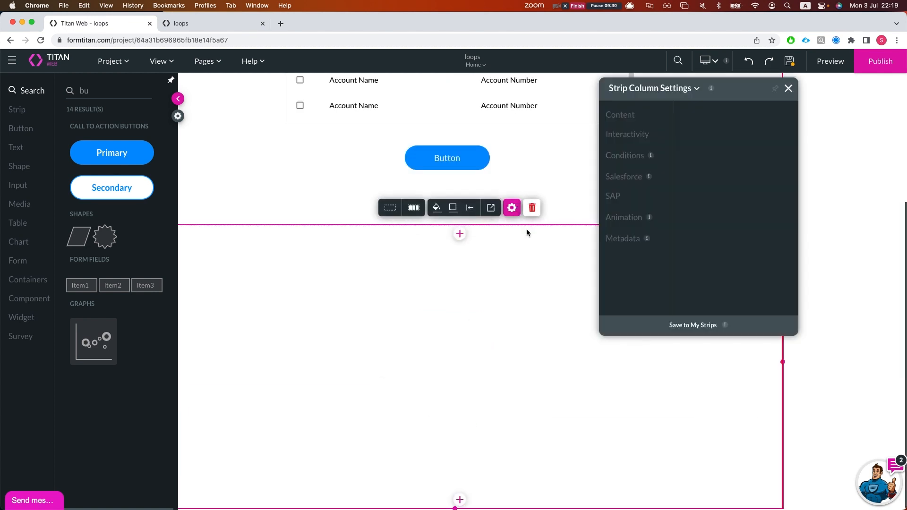
{"action": "left_click", "coordinate": [389, 206]}
{"action": "left_click", "coordinate": [685, 152]}
Find the Text Field form element and place one near the left edge of the repeating strip.
{"action": "double_click", "coordinate": [119, 95]}
{"action": "type", "text": "text"}
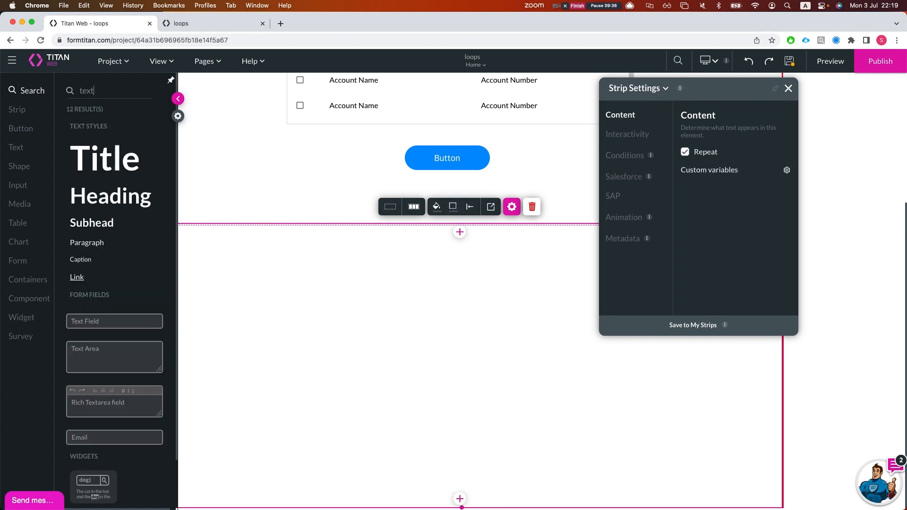
{"action": "left_click_drag", "start_coordinate": [110, 325], "coordinate": [281, 339]}
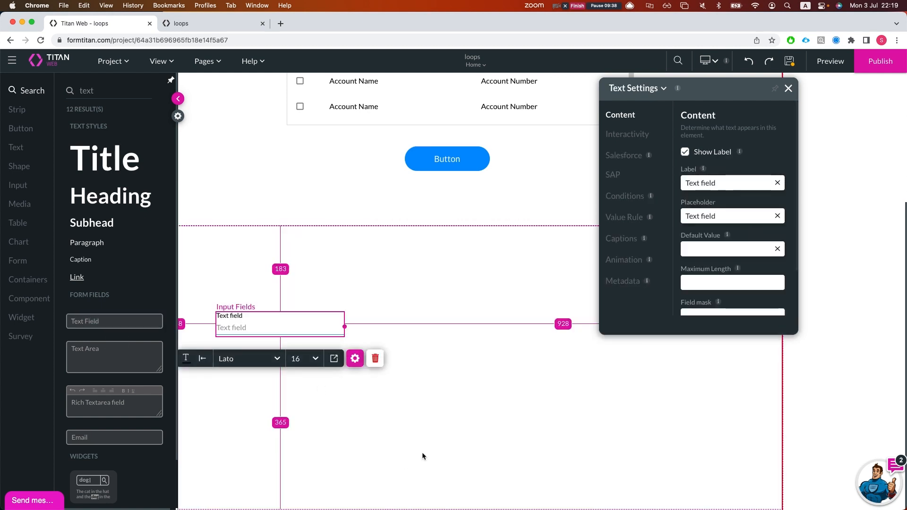
{"action": "left_click", "coordinate": [422, 452]}
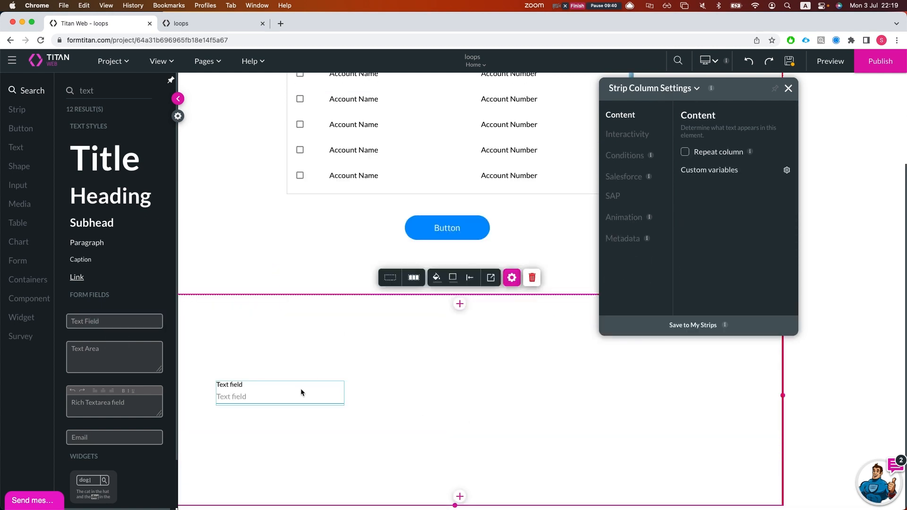
{"action": "left_click", "coordinate": [302, 386]}
{"action": "left_click_drag", "start_coordinate": [257, 400], "coordinate": [232, 386]}
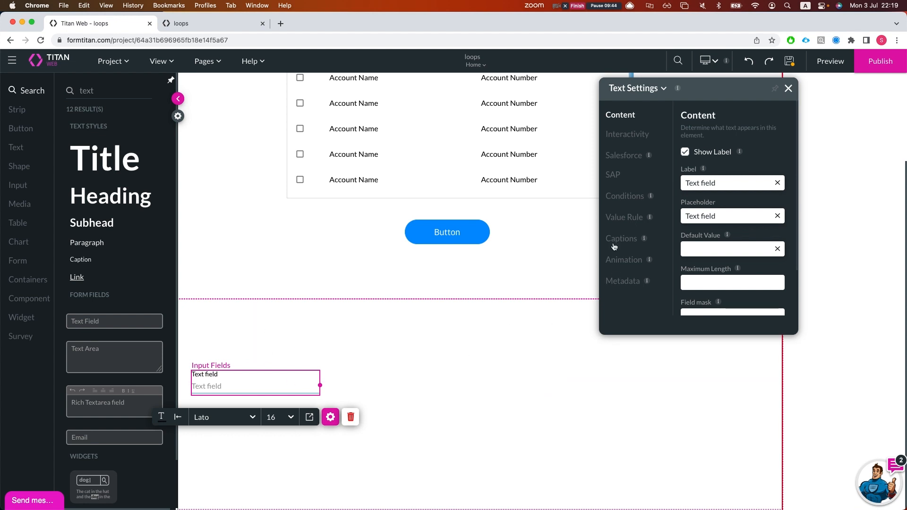
Open the existing #1 Account get-record integration from the text field's Salesforce settings, discarding the new integration started by mistake.
{"action": "left_click", "coordinate": [624, 155]}
{"action": "left_click", "coordinate": [737, 299]}
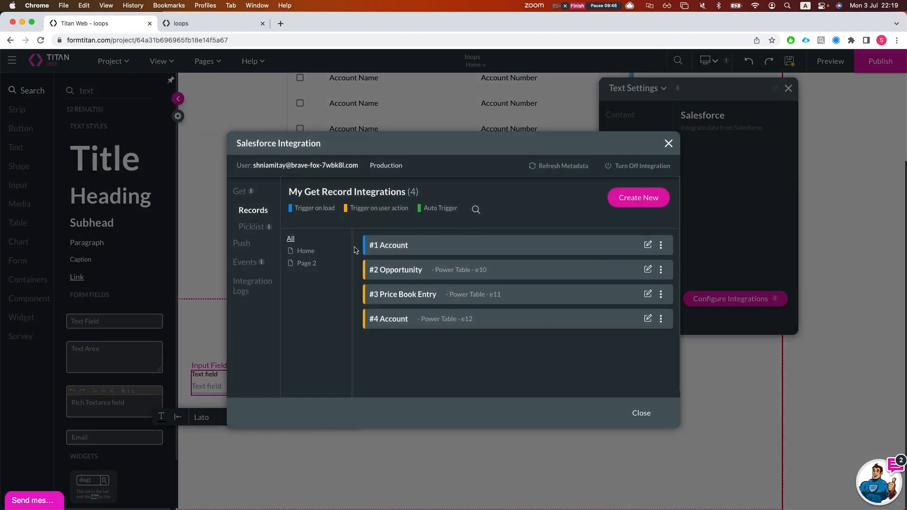
{"action": "left_click", "coordinate": [614, 203]}
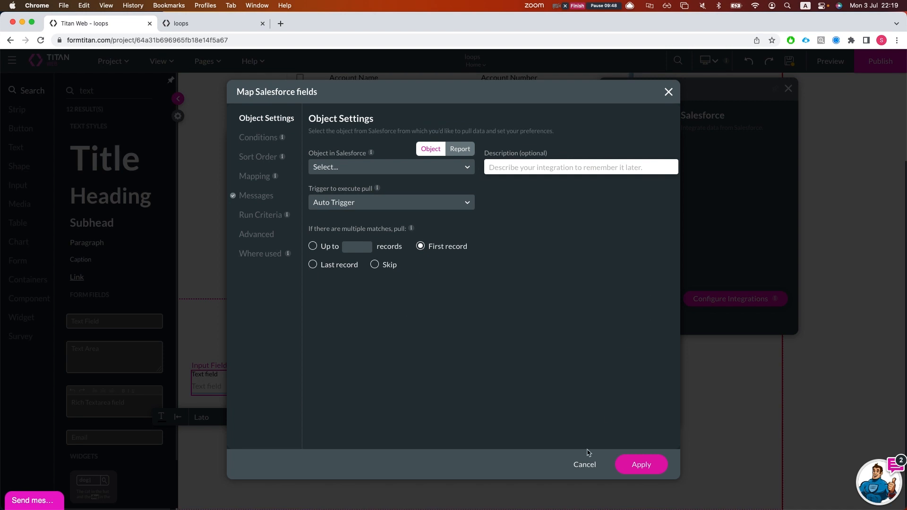
{"action": "left_click", "coordinate": [585, 465]}
{"action": "left_click", "coordinate": [646, 246]}
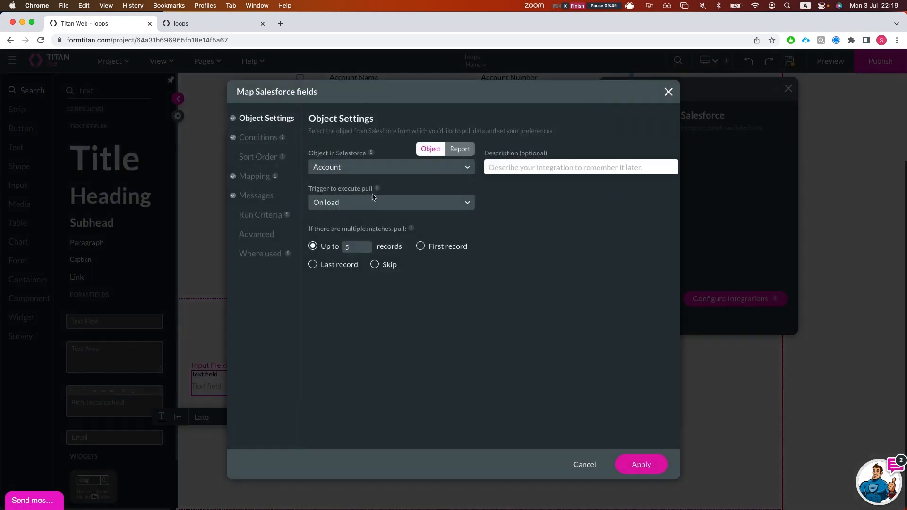
Map the repeated text field to the Account Name field in the Account integration.
{"action": "left_click", "coordinate": [272, 137]}
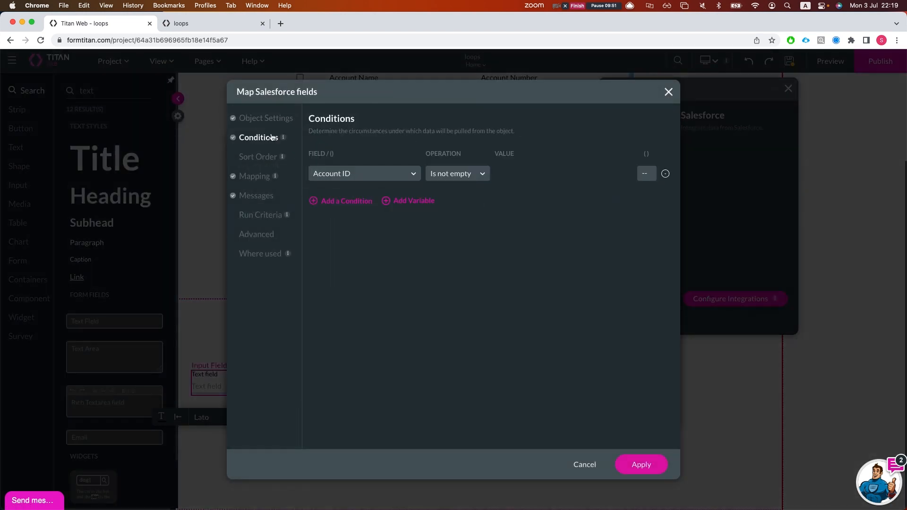
{"action": "left_click", "coordinate": [261, 180]}
{"action": "left_click", "coordinate": [382, 171]}
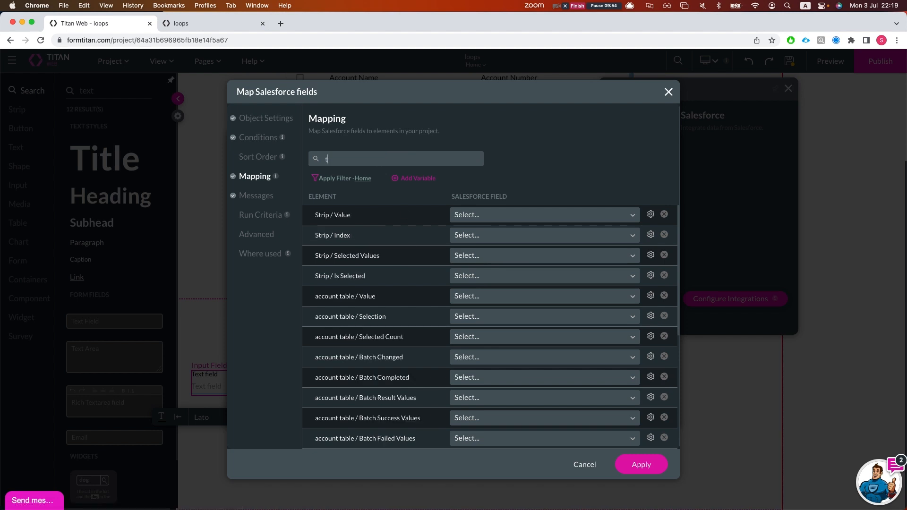
{"action": "type", "text": "text"}
{"action": "left_click", "coordinate": [510, 221]}
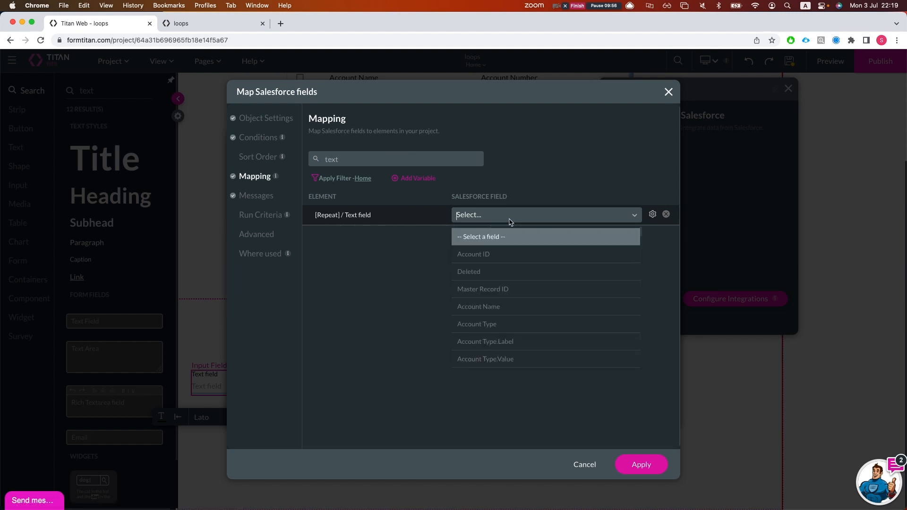
{"action": "type", "text": "name"}
{"action": "key", "text": "Return"}
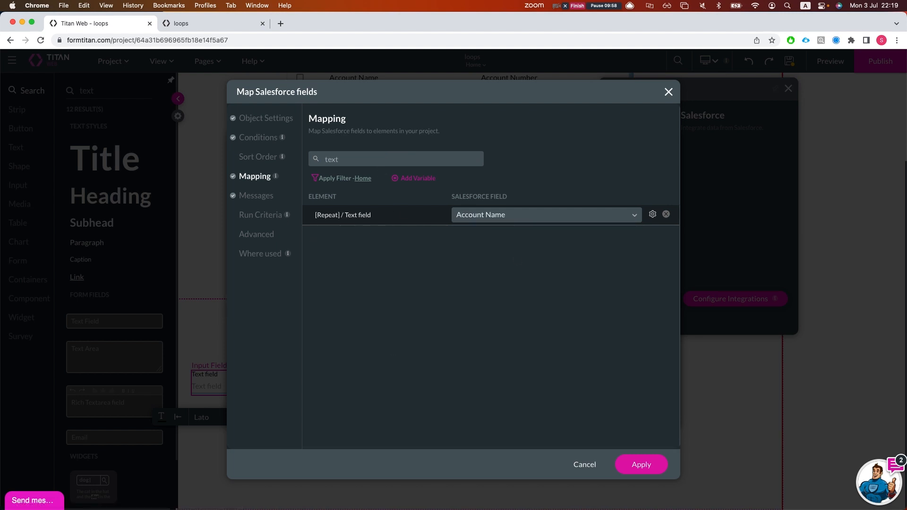
Review the Account integration's object settings and mapping, apply it, and close the integrations list.
{"action": "left_click", "coordinate": [269, 120]}
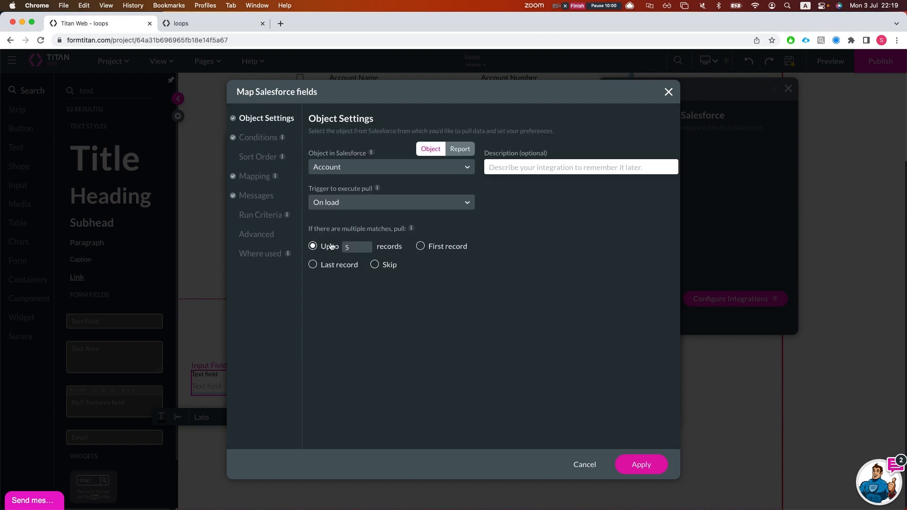
{"action": "left_click", "coordinate": [254, 182]}
{"action": "left_click", "coordinate": [253, 194]}
{"action": "left_click", "coordinate": [256, 186]}
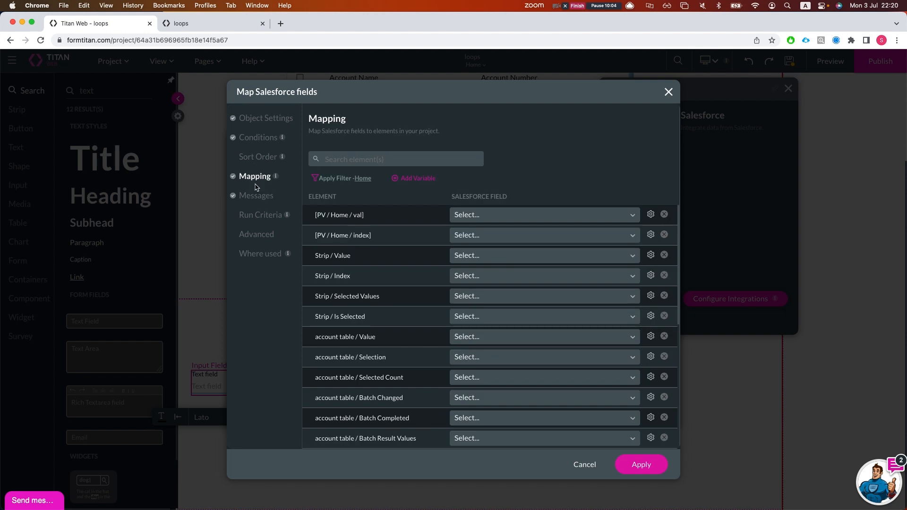
{"action": "scroll", "coordinate": [425, 331], "scroll_direction": "down", "scroll_amount": 5}
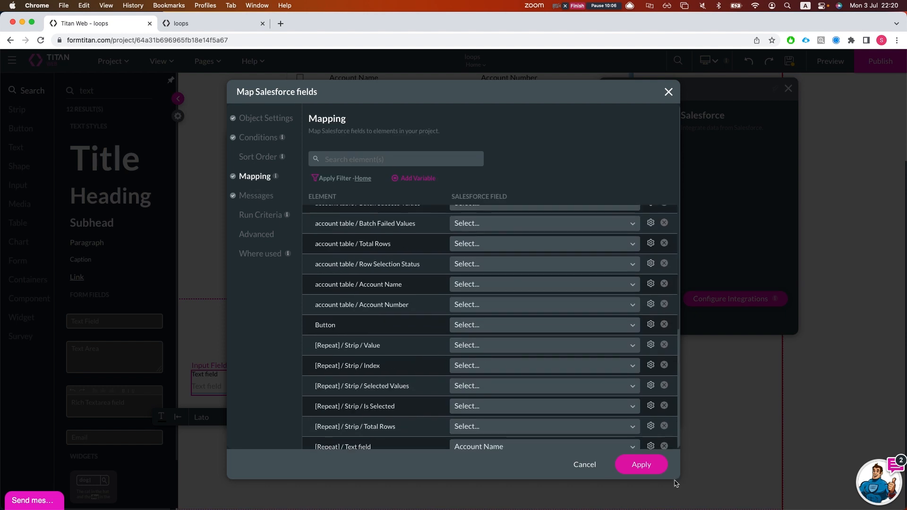
{"action": "left_click", "coordinate": [636, 465]}
{"action": "left_click", "coordinate": [642, 412]}
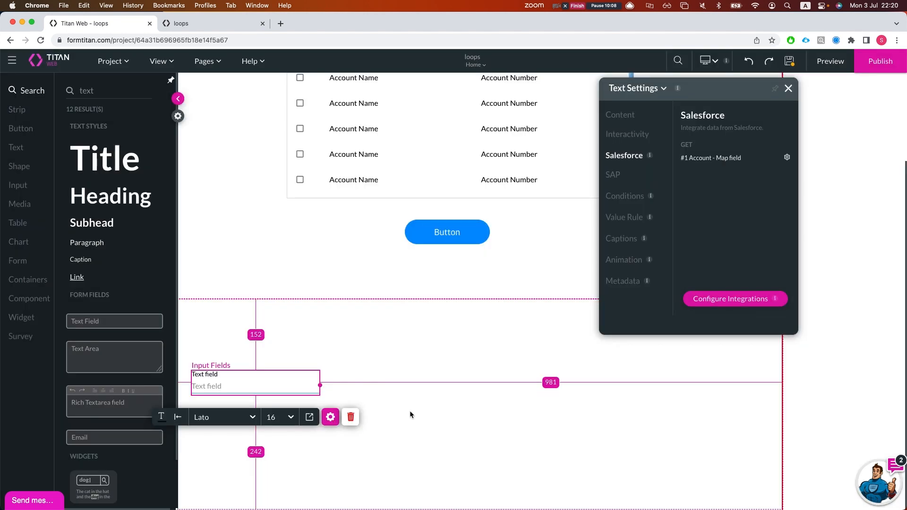
Shorten the repeating strip and move its text field up and further left.
{"action": "left_click", "coordinate": [425, 277]}
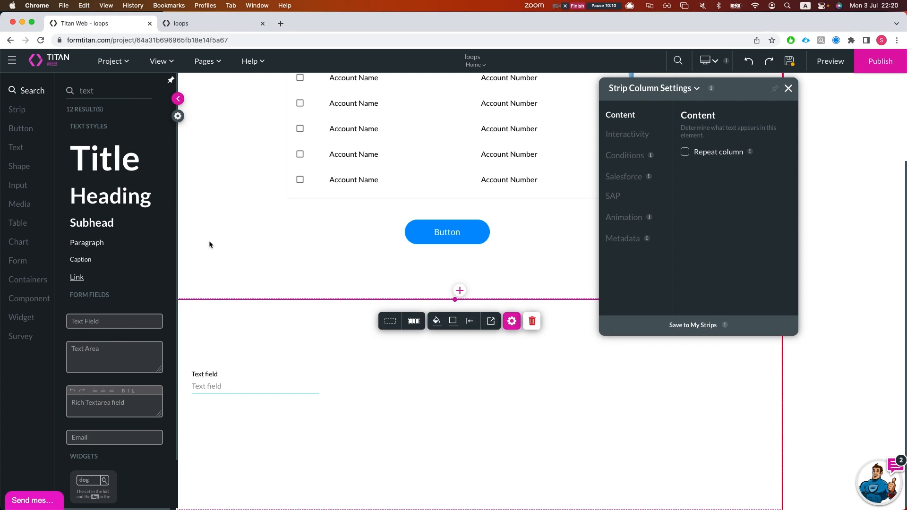
{"action": "left_click", "coordinate": [326, 419]}
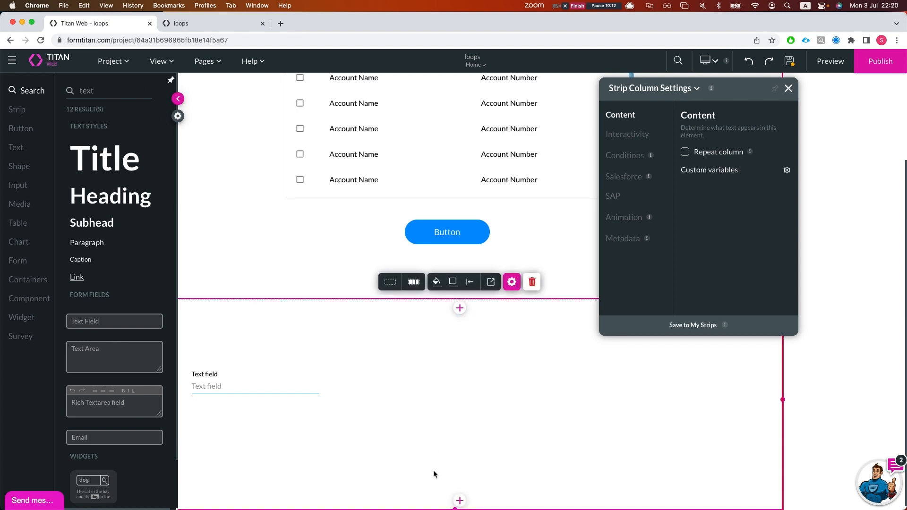
{"action": "left_click_drag", "start_coordinate": [453, 507], "coordinate": [413, 407]}
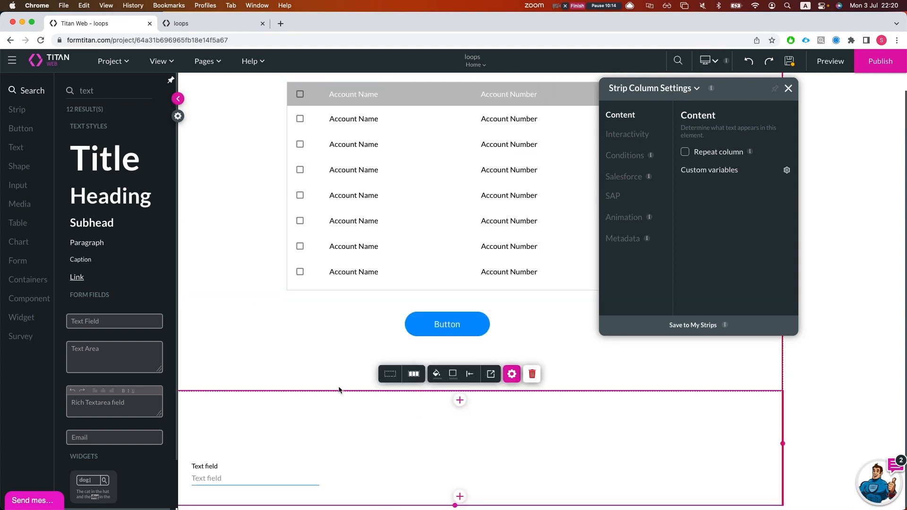
{"action": "left_click", "coordinate": [223, 475]}
{"action": "left_click_drag", "start_coordinate": [237, 473], "coordinate": [221, 437]}
{"action": "left_click", "coordinate": [401, 445]}
Add a Secondary button to the left of the existing blue button under the account table.
{"action": "double_click", "coordinate": [102, 89]}
{"action": "type", "text": "butt"}
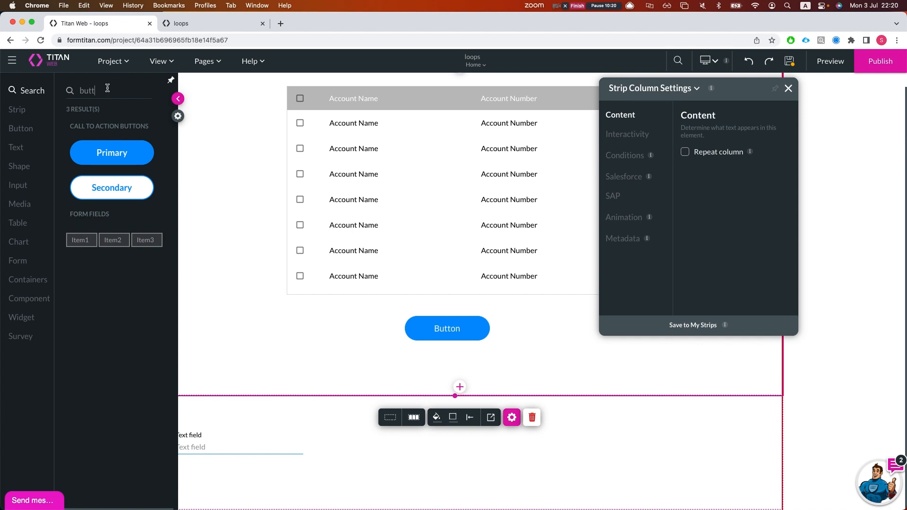
{"action": "left_click_drag", "start_coordinate": [111, 187], "coordinate": [279, 332]}
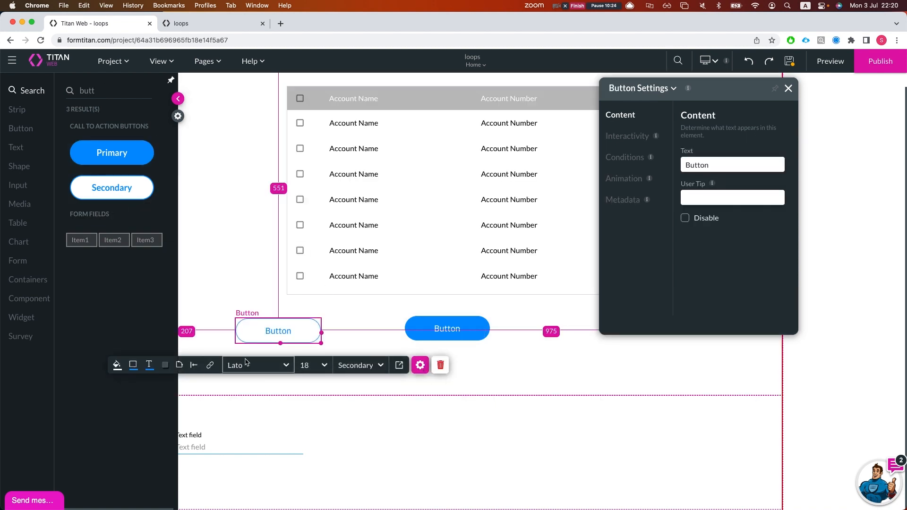
Start a click action flow for the Secondary button with a Loop node running on the [Repeat] element.
{"action": "left_click", "coordinate": [210, 366]}
{"action": "left_click", "coordinate": [173, 231]}
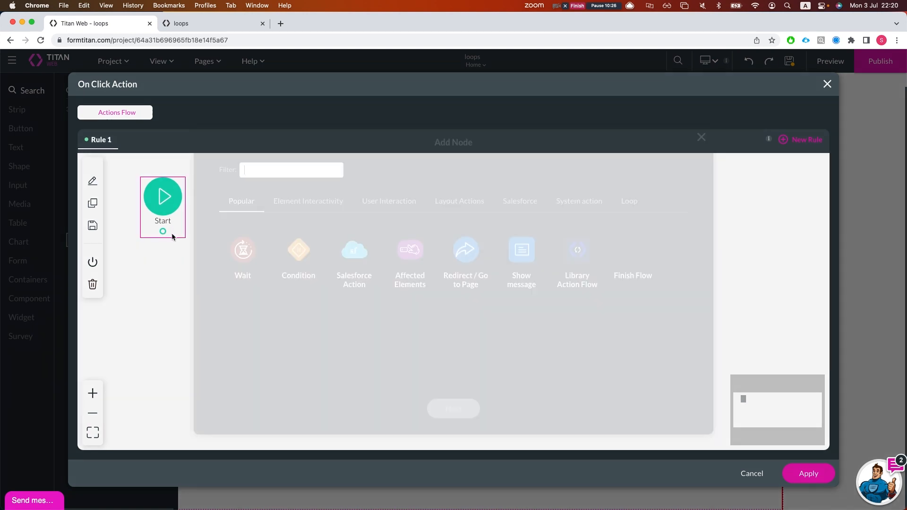
{"action": "type", "text": "loop"}
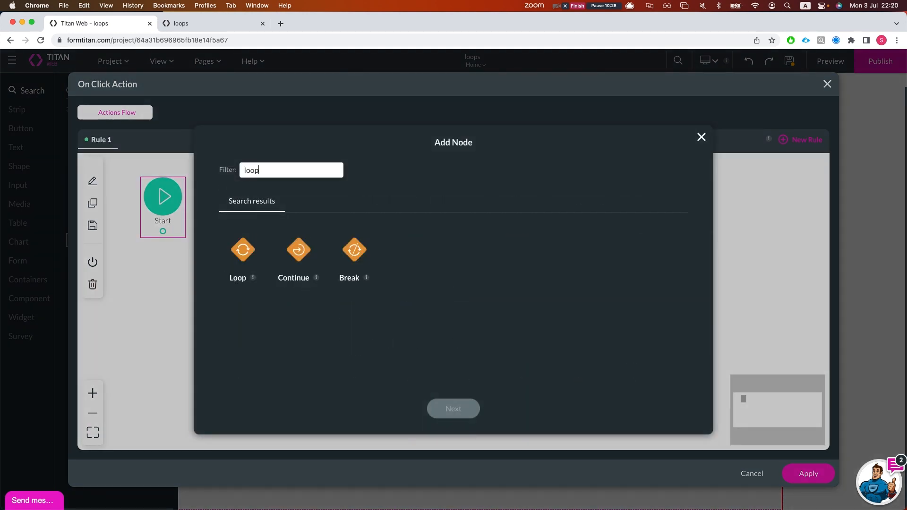
{"action": "double_click", "coordinate": [236, 244]}
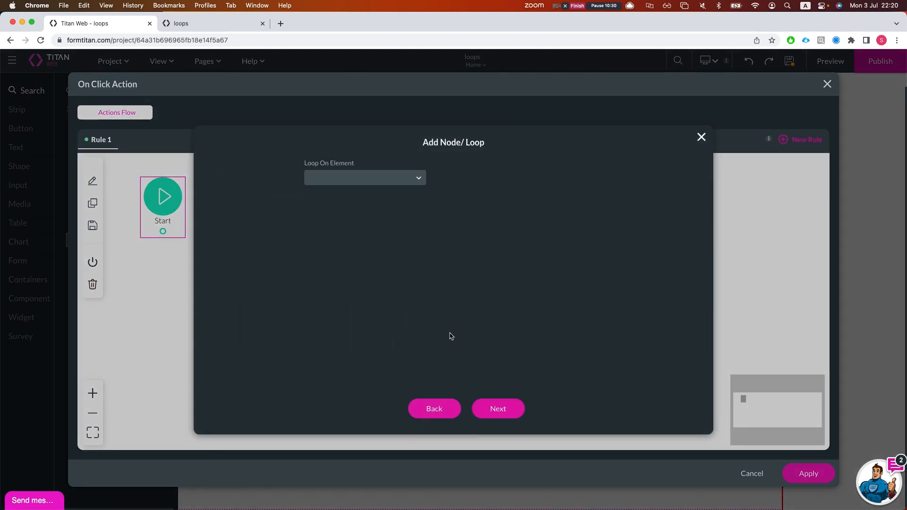
{"action": "left_click", "coordinate": [368, 180]}
{"action": "type", "text": "rea"}
{"action": "key", "text": "BackSpace"}
{"action": "key", "text": "Return"}
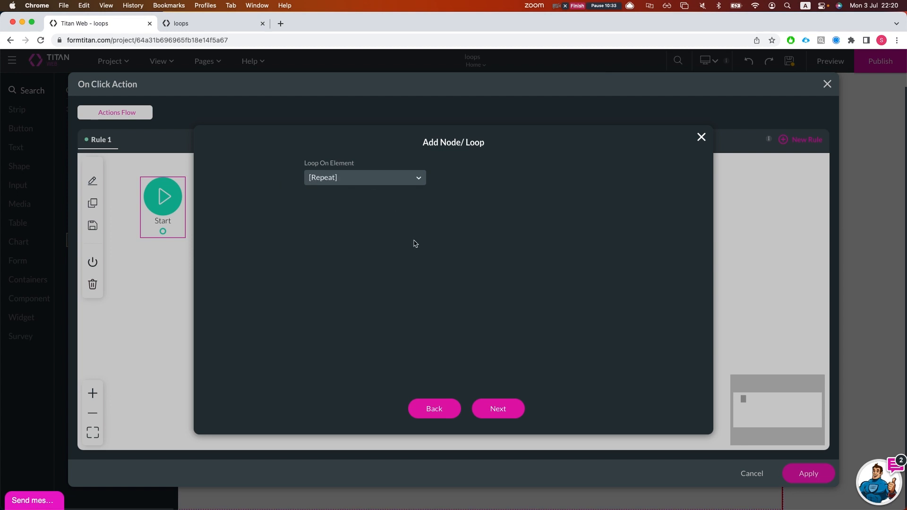
{"action": "left_click", "coordinate": [485, 410]}
{"action": "left_click", "coordinate": [479, 411]}
{"action": "left_click", "coordinate": [239, 276]}
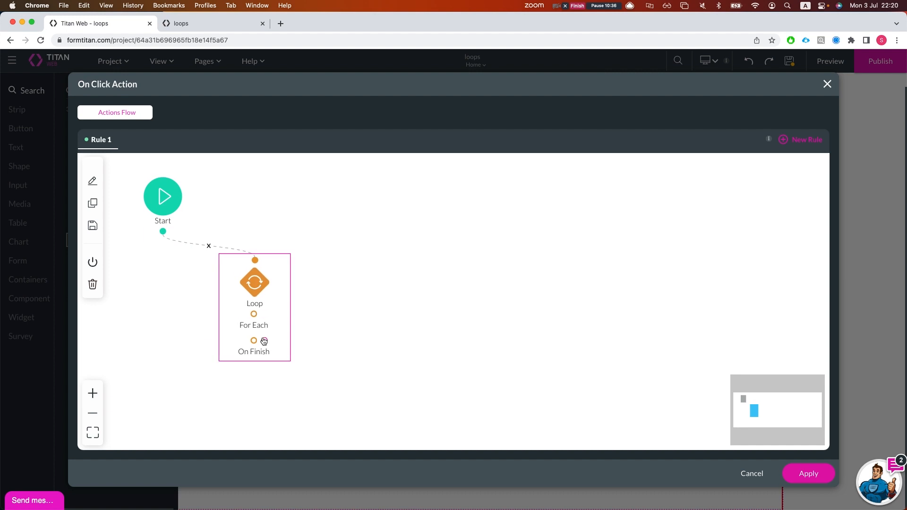
Add a Show Toast node to the loop's For Each branch displaying [Repeat] / Text field, and position it beside the loop.
{"action": "left_click", "coordinate": [259, 315]}
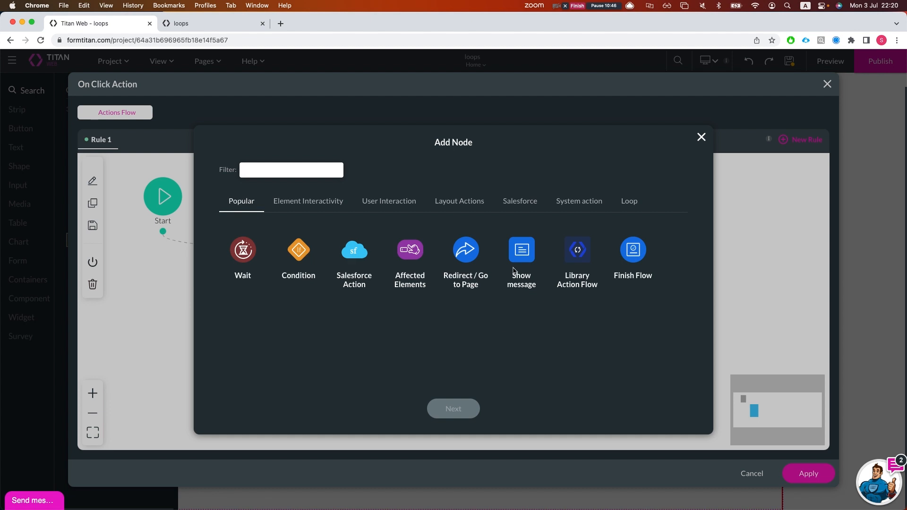
{"action": "left_click", "coordinate": [512, 248]}
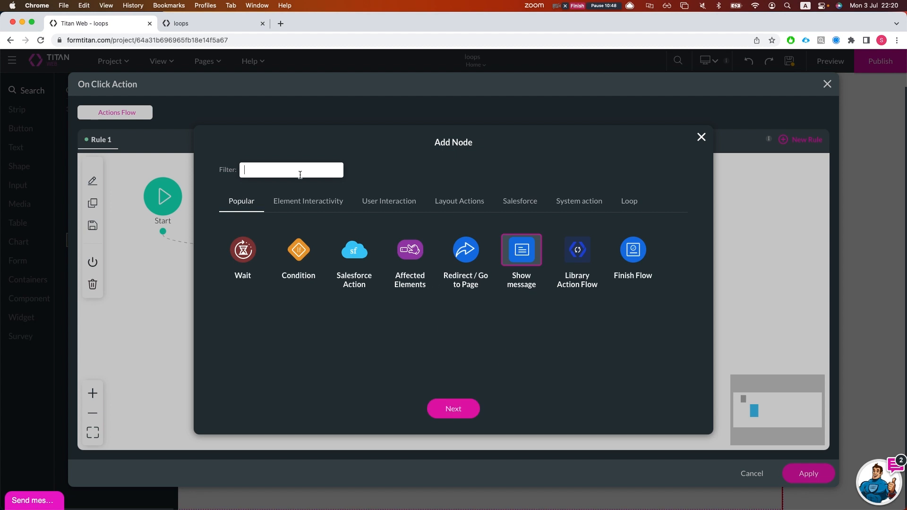
{"action": "type", "text": "toa"}
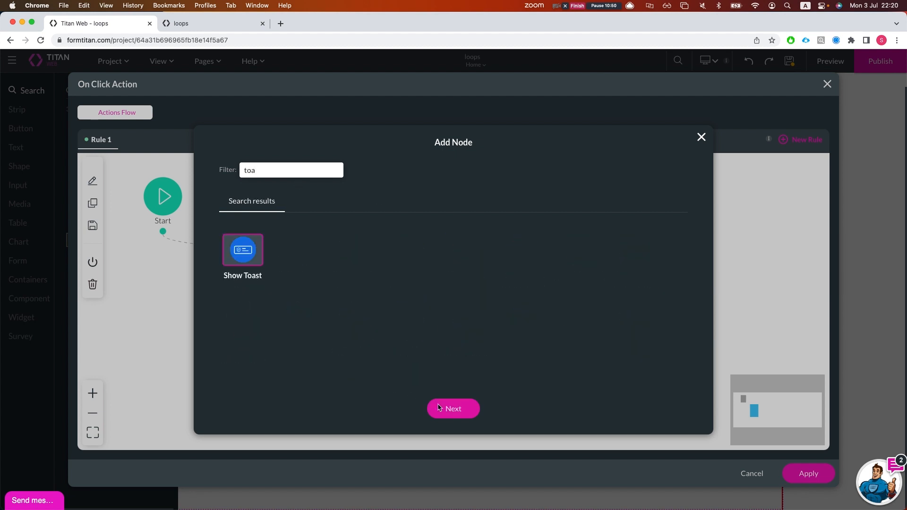
{"action": "left_click", "coordinate": [437, 408]}
{"action": "left_click", "coordinate": [247, 259]}
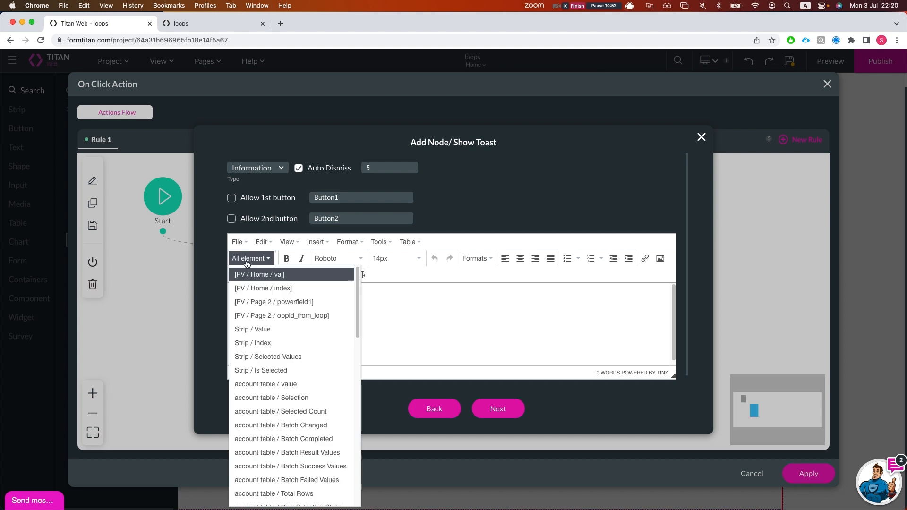
{"action": "scroll", "coordinate": [297, 410], "scroll_direction": "down", "scroll_amount": 10}
{"action": "scroll", "coordinate": [298, 410], "scroll_direction": "up", "scroll_amount": 5}
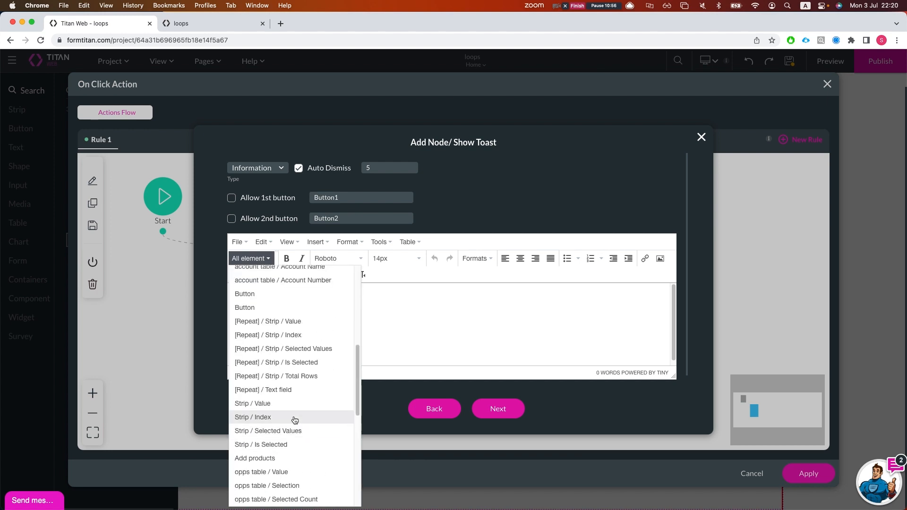
{"action": "scroll", "coordinate": [283, 376], "scroll_direction": "up", "scroll_amount": 1}
{"action": "left_click", "coordinate": [283, 402]}
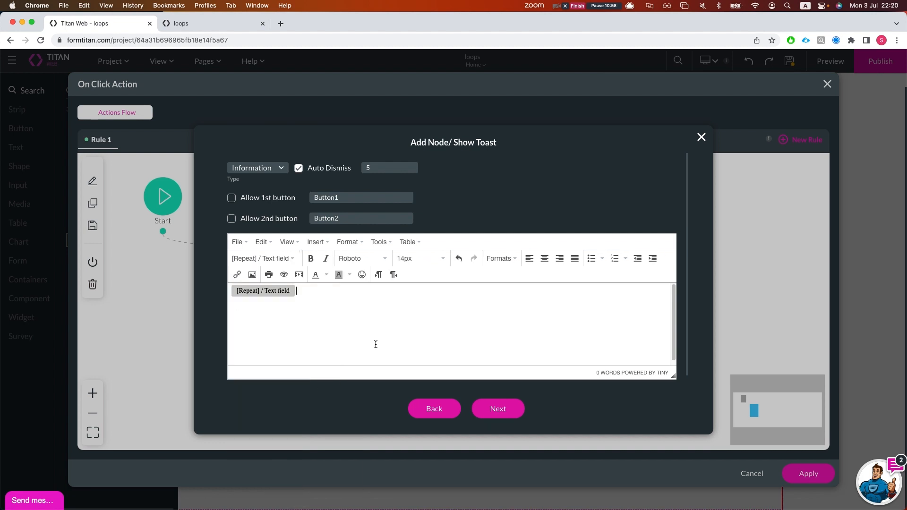
{"action": "left_click", "coordinate": [488, 411]}
{"action": "left_click_drag", "start_coordinate": [339, 348], "coordinate": [386, 310]}
Add a loop Continue node after the Show Toast node.
{"action": "left_click", "coordinate": [371, 330]}
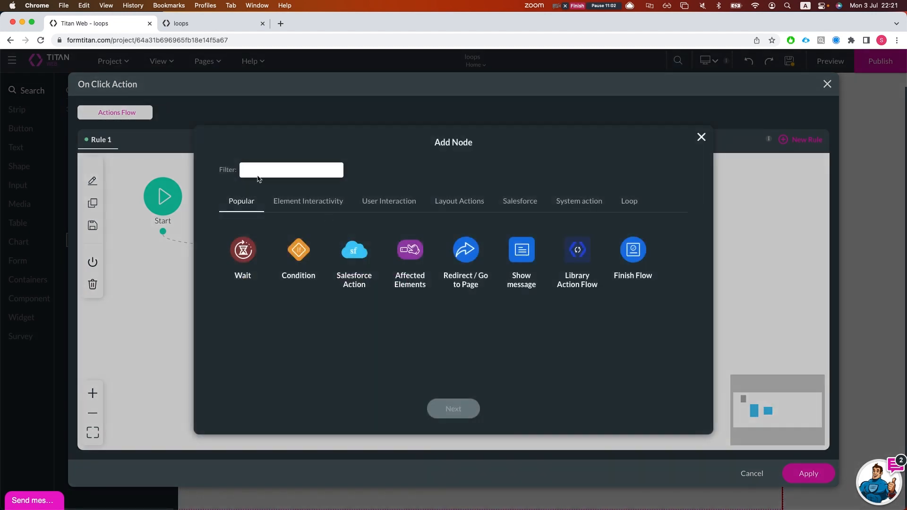
{"action": "type", "text": "con"}
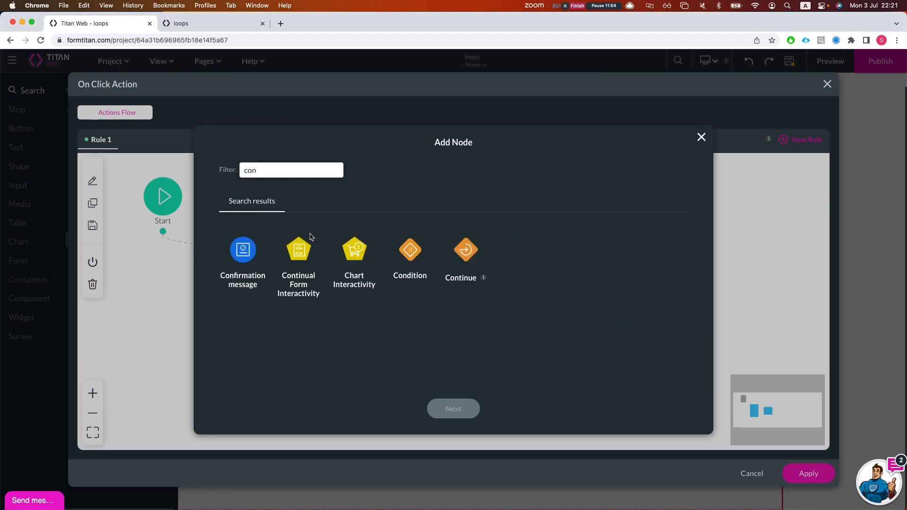
{"action": "left_click", "coordinate": [461, 246]}
{"action": "left_click", "coordinate": [455, 409]}
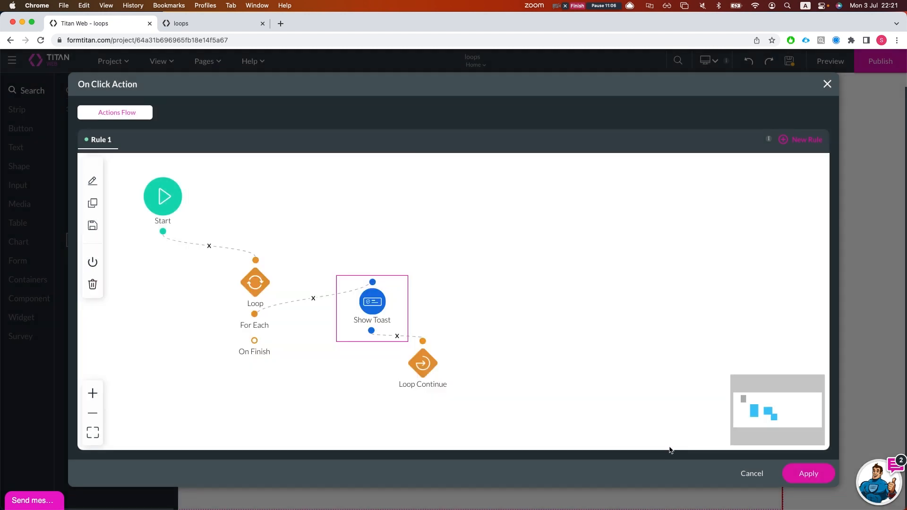
Apply the Secondary button's click flow and run it in the loops preview page, checking the toast for each repeated text field.
{"action": "left_click", "coordinate": [808, 474]}
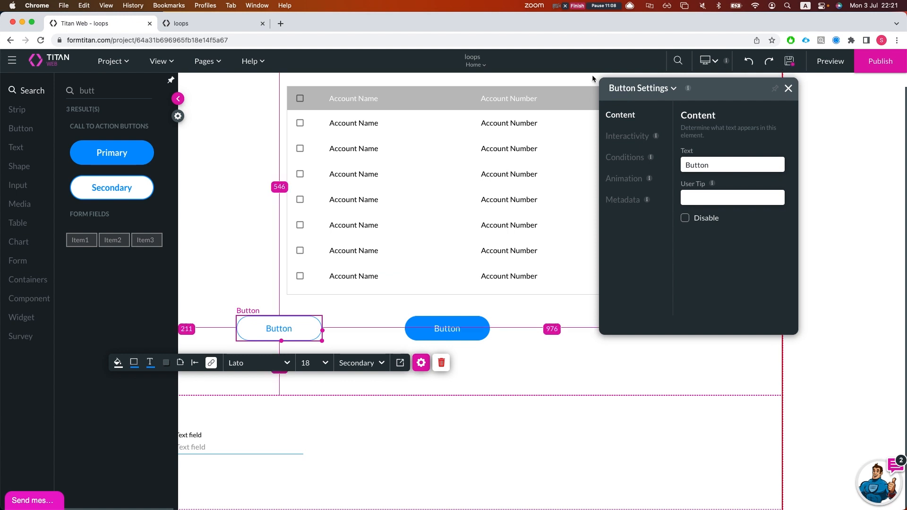
{"action": "left_click", "coordinate": [222, 25]}
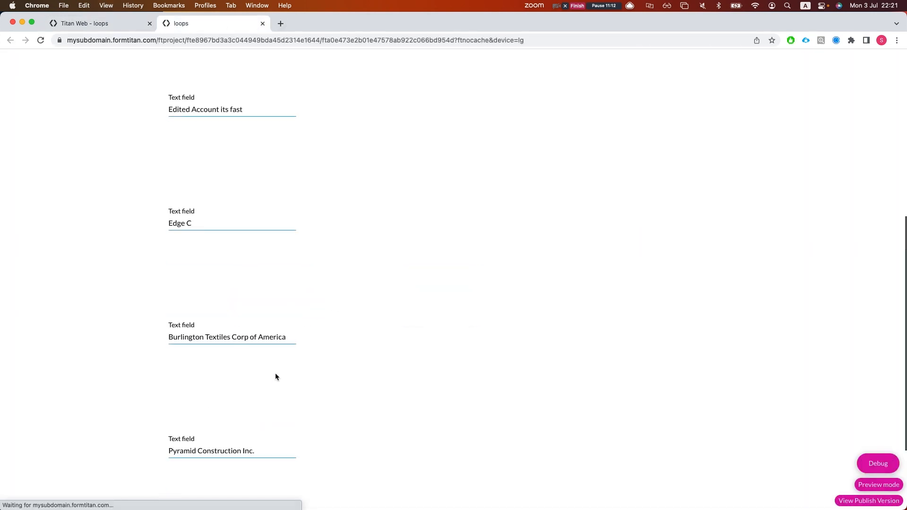
{"action": "scroll", "coordinate": [274, 359], "scroll_direction": "up", "scroll_amount": 5}
{"action": "left_click", "coordinate": [271, 213]}
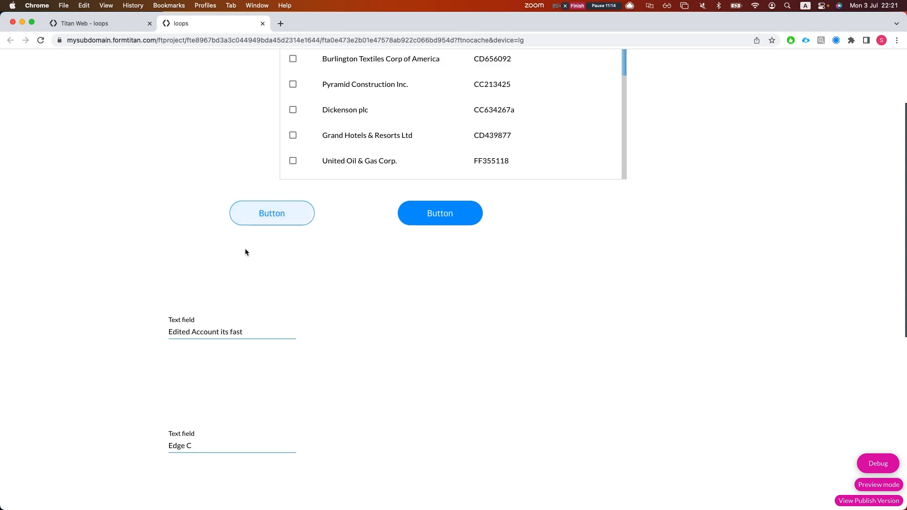
{"action": "left_click_drag", "start_coordinate": [19, 63], "coordinate": [62, 61]}
{"action": "left_click_drag", "start_coordinate": [12, 87], "coordinate": [57, 87]}
{"action": "left_click", "coordinate": [27, 118]}
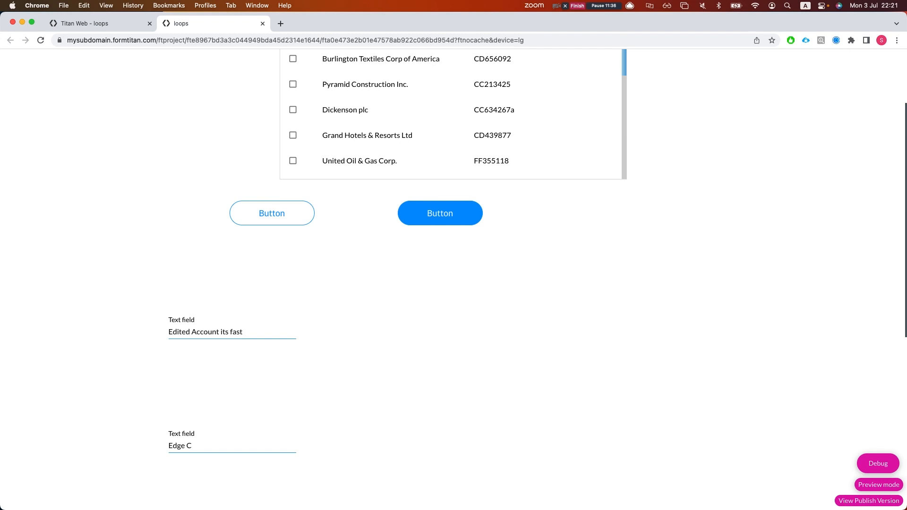
{"action": "scroll", "coordinate": [121, 95], "scroll_direction": "up", "scroll_amount": 3}
Return to the Titan Web editor tab and open Page 2 of the project.
{"action": "left_click", "coordinate": [96, 24]}
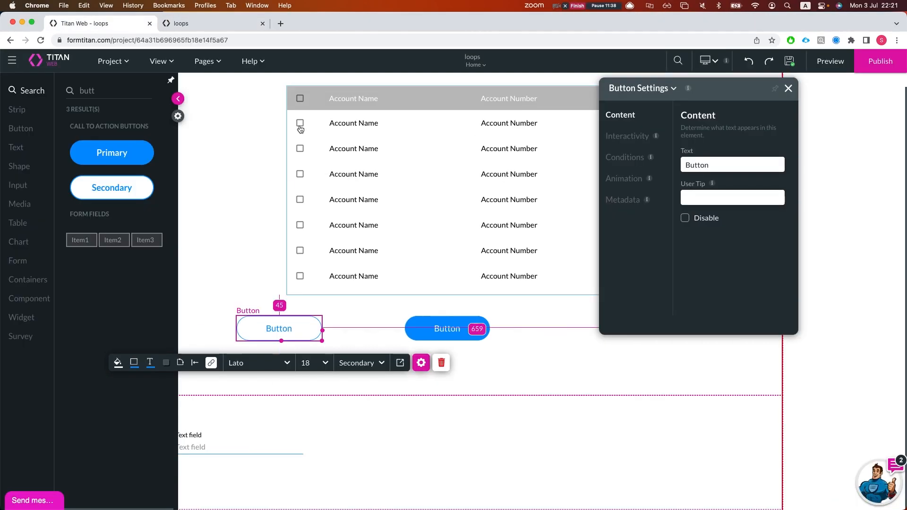
{"action": "left_click", "coordinate": [208, 61]}
{"action": "left_click", "coordinate": [222, 105]}
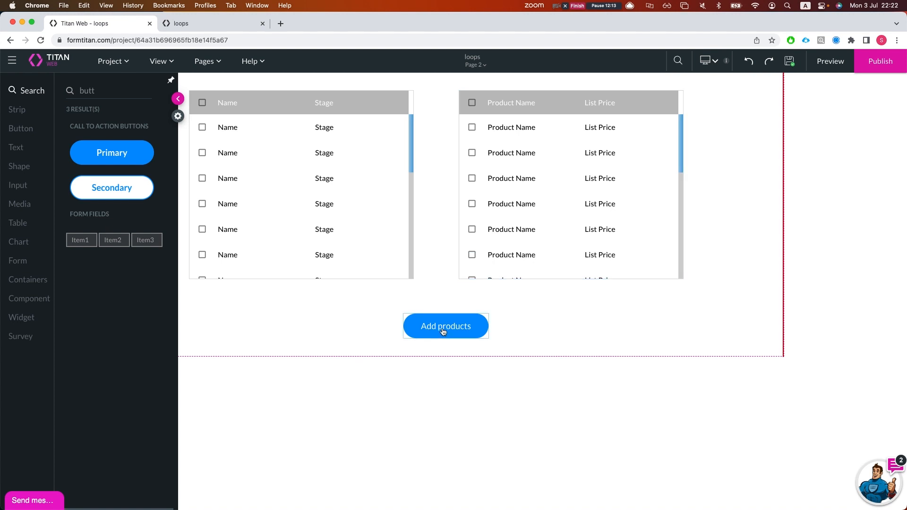
Open Page 2's action configuration and review its oppid_from_loop static variable.
{"action": "left_click", "coordinate": [206, 61]}
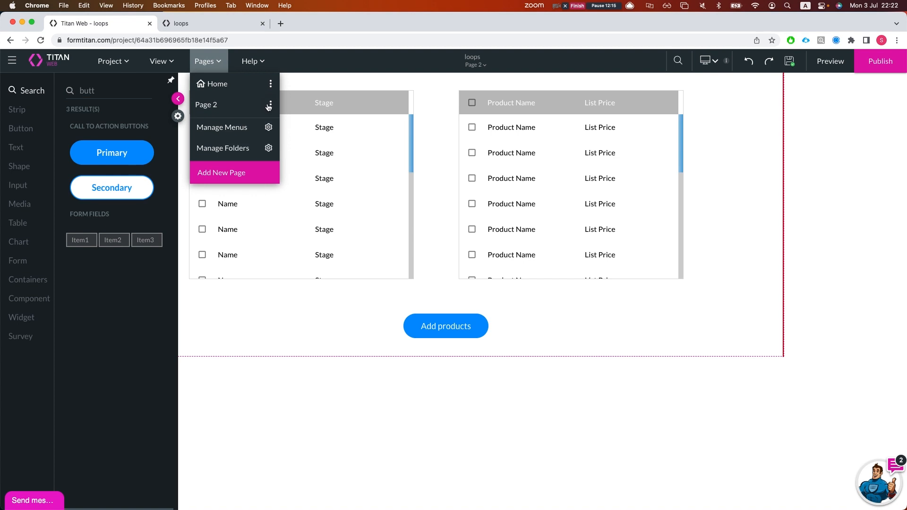
{"action": "left_click", "coordinate": [268, 106]}
{"action": "left_click", "coordinate": [354, 363]}
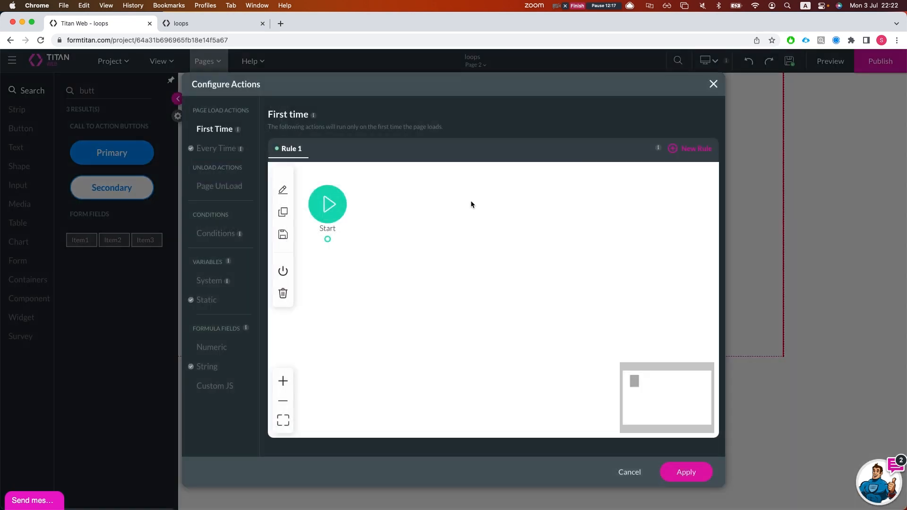
{"action": "left_click", "coordinate": [208, 303]}
{"action": "left_click_drag", "start_coordinate": [345, 156], "coordinate": [306, 156]}
{"action": "left_click", "coordinate": [308, 191]}
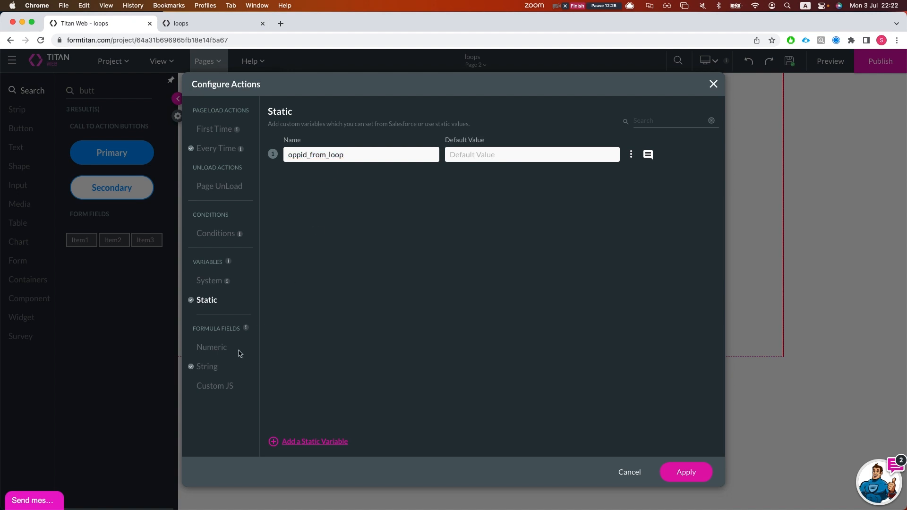
Review which element the powerfield1 string variable is configured from.
{"action": "left_click", "coordinate": [208, 368]}
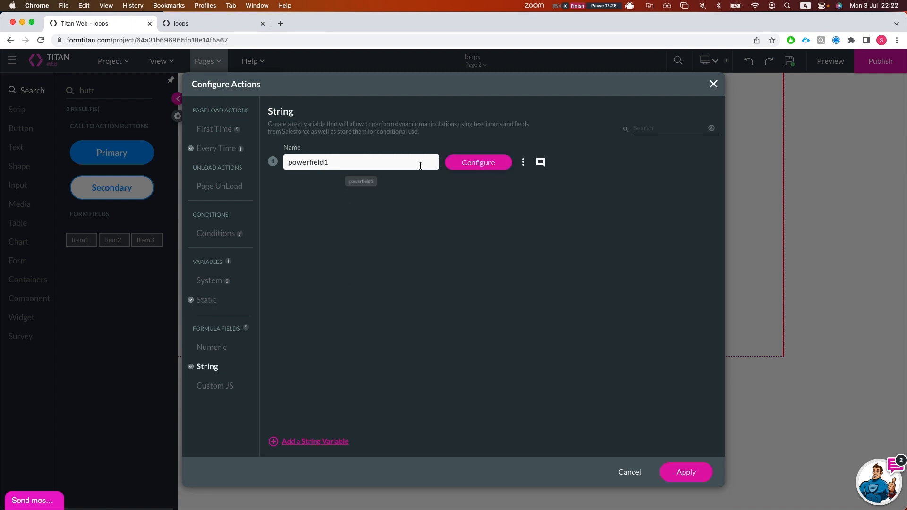
{"action": "left_click", "coordinate": [470, 163]}
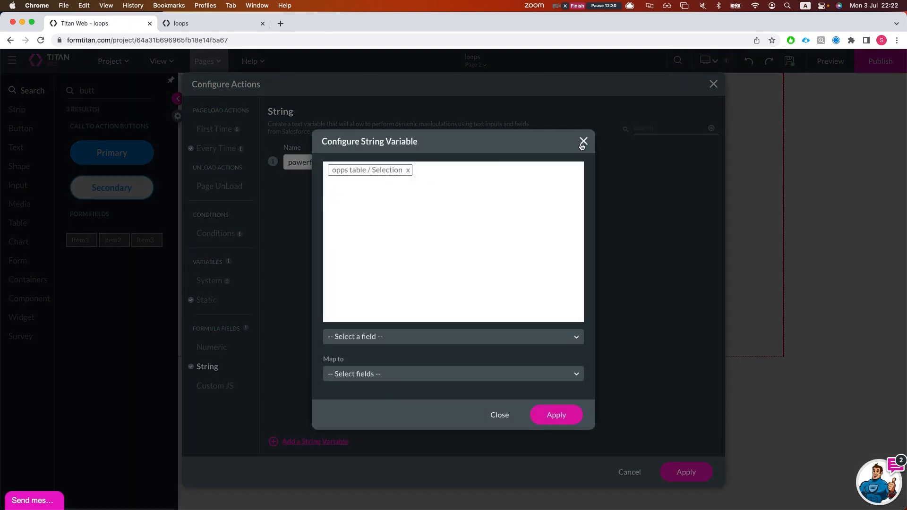
{"action": "left_click", "coordinate": [584, 140]}
Rename the string variable to opptable_selection and apply the page's action configuration.
{"action": "double_click", "coordinate": [367, 157]}
{"action": "type", "text": "opp"}
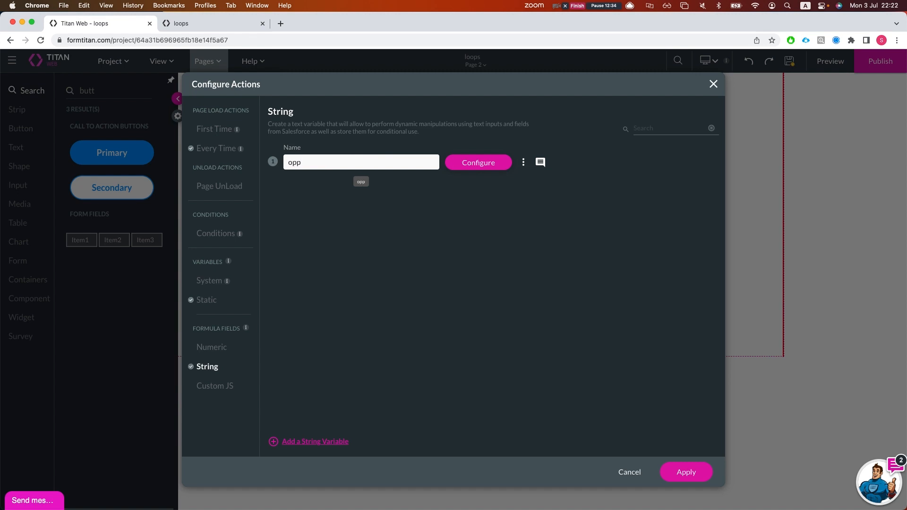
{"action": "type", "text": "table_selectio"}
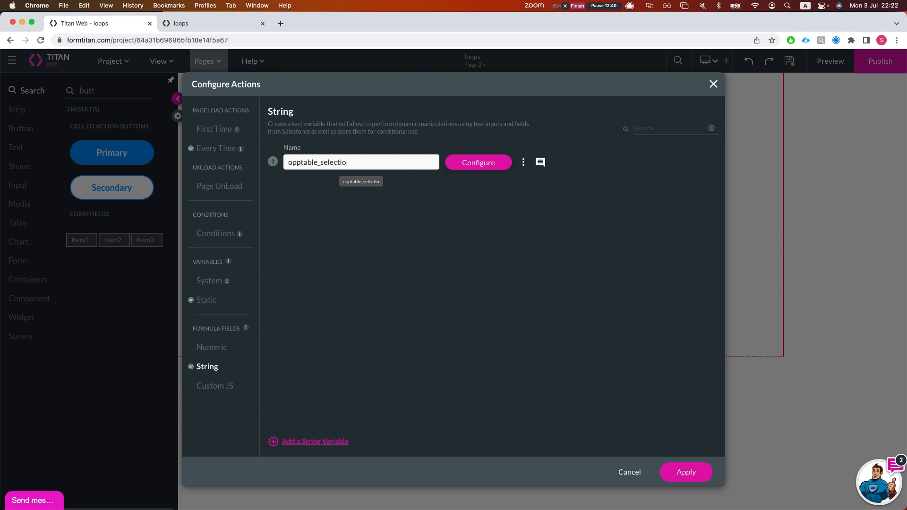
{"action": "key", "text": "BackSpace"}
{"action": "key", "text": "BackSpace"}
{"action": "key", "text": "BackSpace"}
{"action": "key", "text": "BackSpace"}
{"action": "key", "text": "BackSpace"}
{"action": "key", "text": "BackSpace"}
{"action": "type", "text": "lection"}
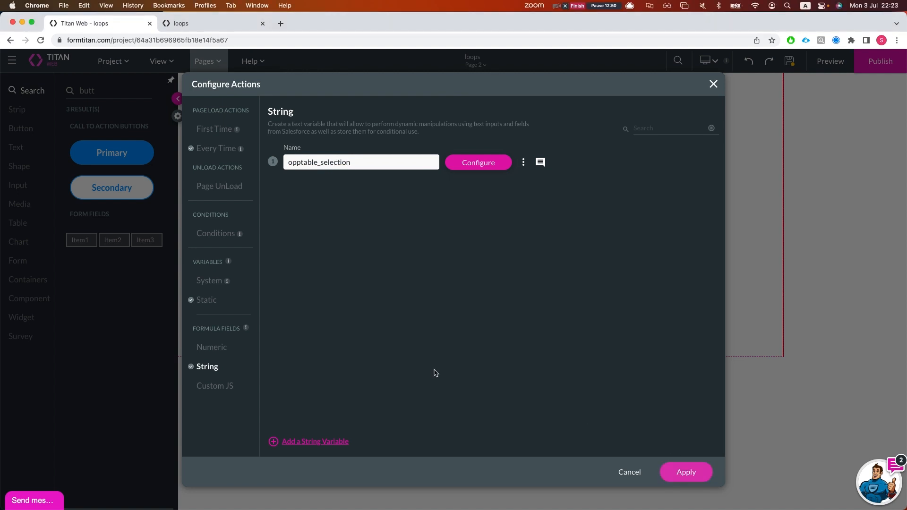
{"action": "left_click", "coordinate": [684, 471]}
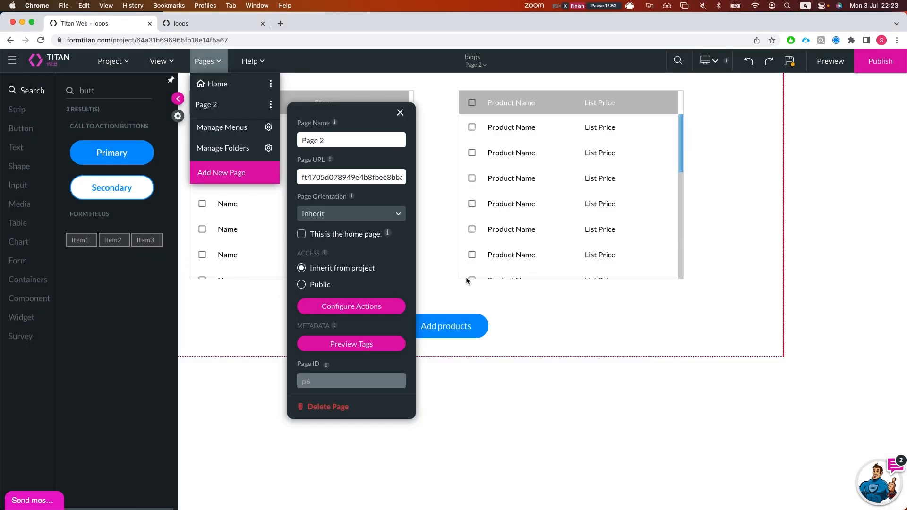
Open the click action flow of the Add products button and rearrange its Loop, set-value and Salesforce Action nodes.
{"action": "left_click", "coordinate": [459, 339]}
{"action": "left_click", "coordinate": [460, 332]}
{"action": "left_click", "coordinate": [378, 361]}
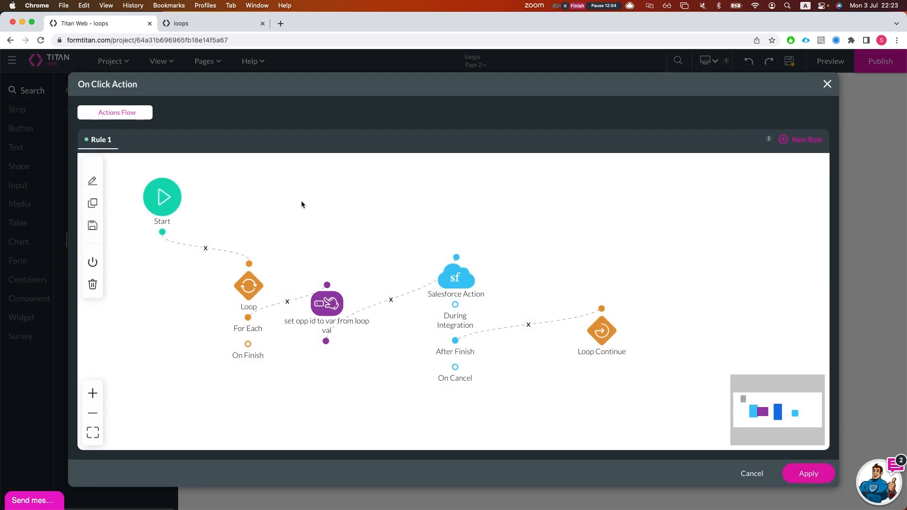
{"action": "left_click_drag", "start_coordinate": [351, 223], "coordinate": [399, 197]}
{"action": "left_click_drag", "start_coordinate": [295, 261], "coordinate": [276, 281]}
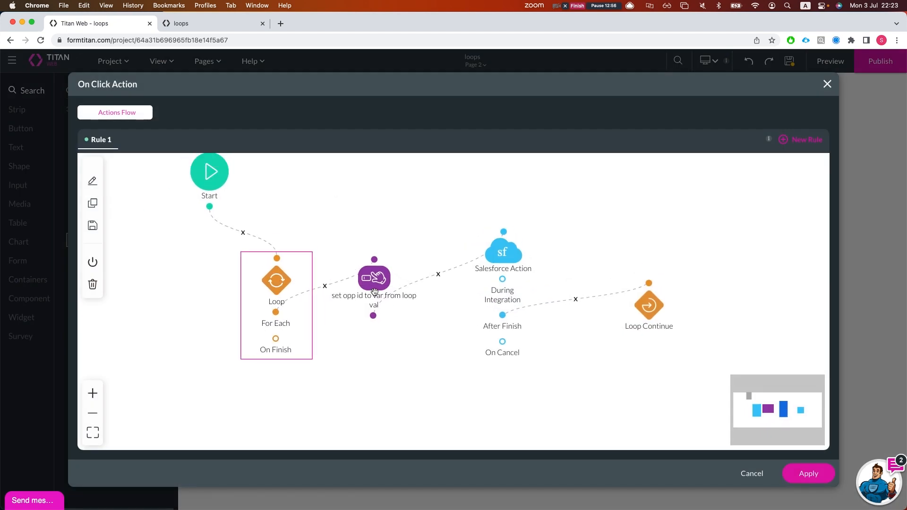
{"action": "left_click_drag", "start_coordinate": [375, 283], "coordinate": [379, 235]}
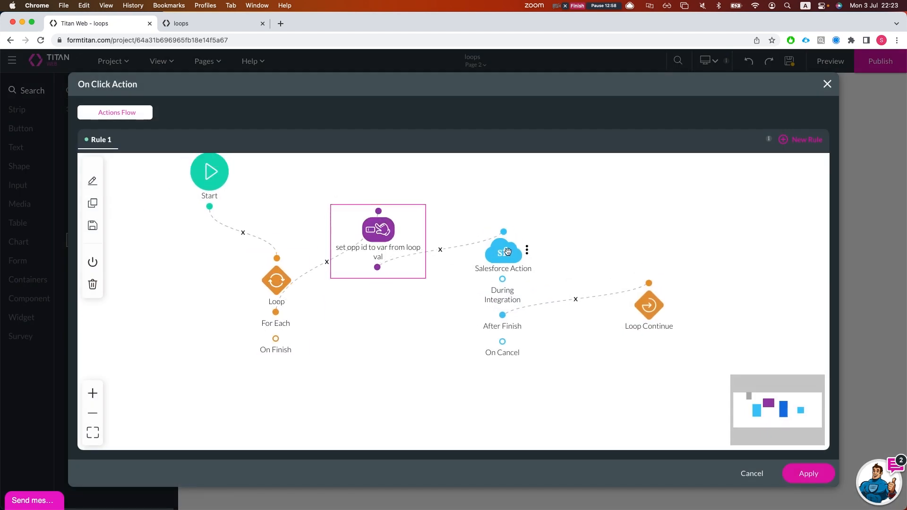
{"action": "left_click_drag", "start_coordinate": [505, 254], "coordinate": [525, 262]}
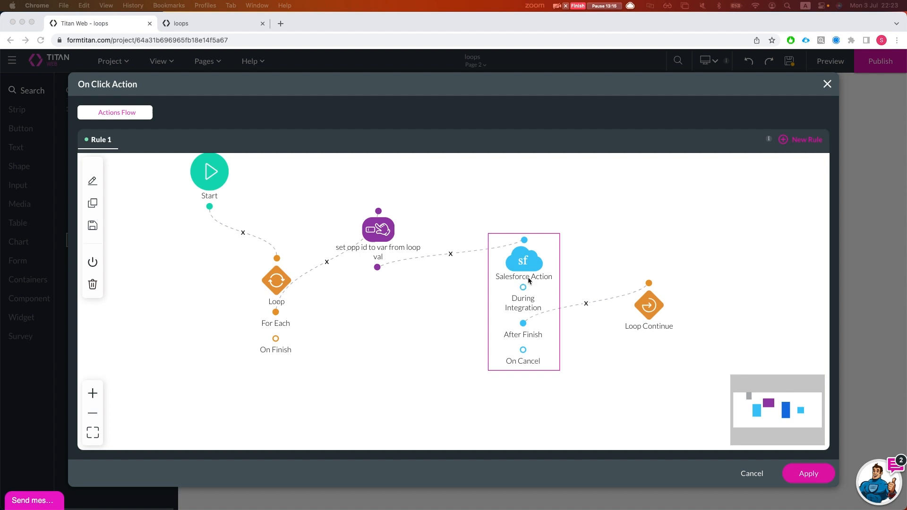
{"action": "left_click_drag", "start_coordinate": [529, 273], "coordinate": [512, 281]}
Set the Loop node to run on [PV / opptable_selection] with a static comma as split delimiter.
{"action": "double_click", "coordinate": [279, 277]}
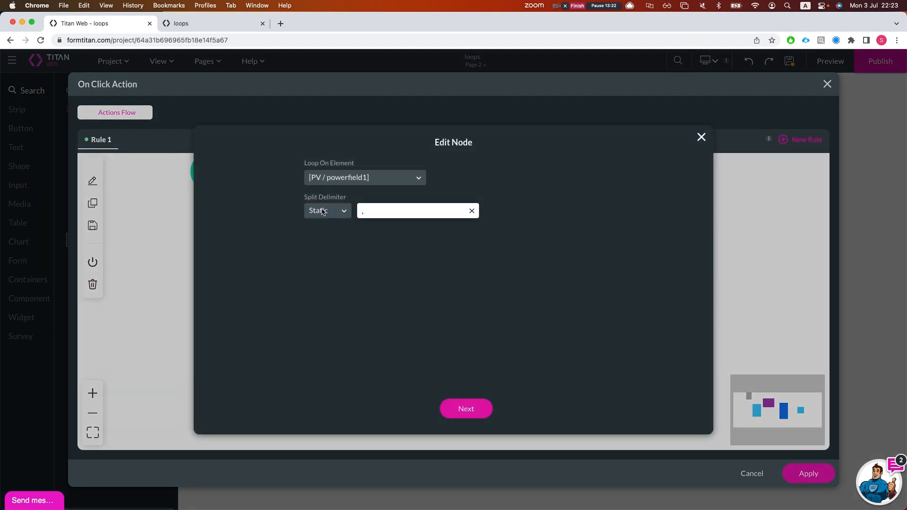
{"action": "left_click", "coordinate": [381, 179]}
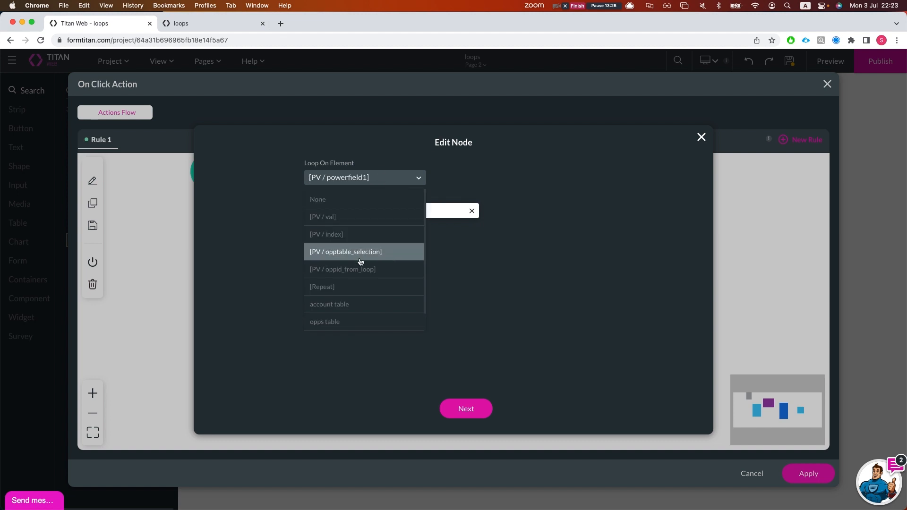
{"action": "scroll", "coordinate": [373, 281], "scroll_direction": "down", "scroll_amount": 1}
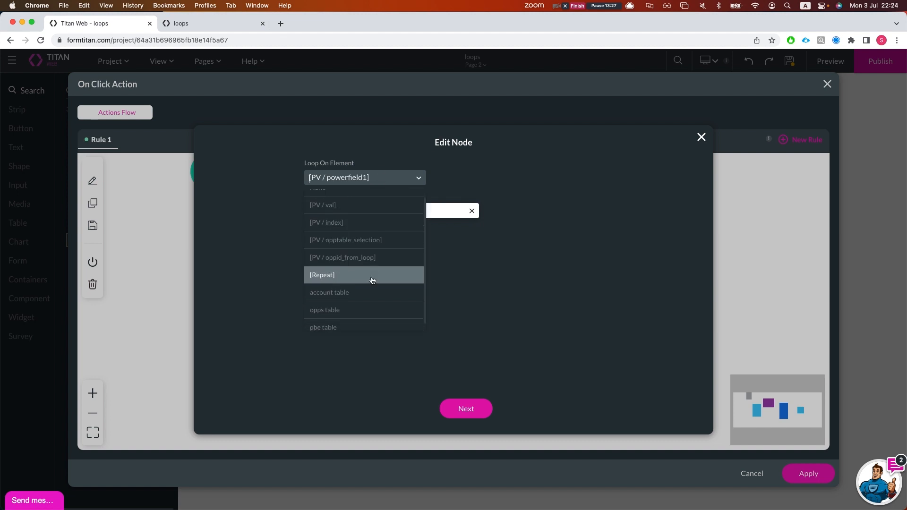
{"action": "left_click", "coordinate": [365, 245]}
{"action": "left_click", "coordinate": [320, 214]}
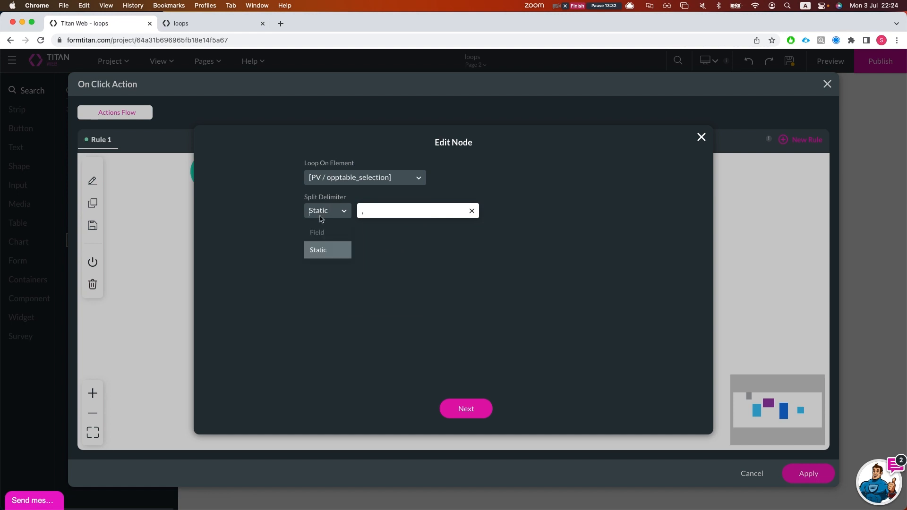
{"action": "left_click", "coordinate": [381, 209]}
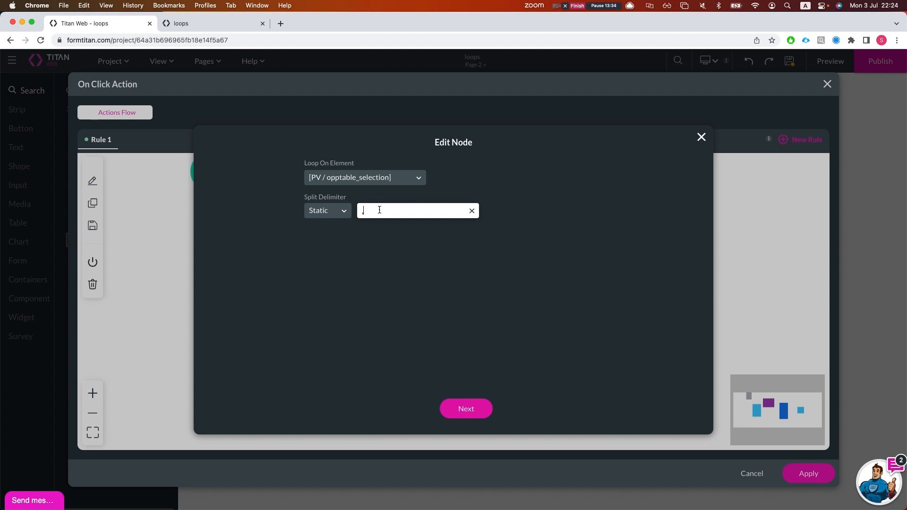
{"action": "left_click", "coordinate": [342, 214]}
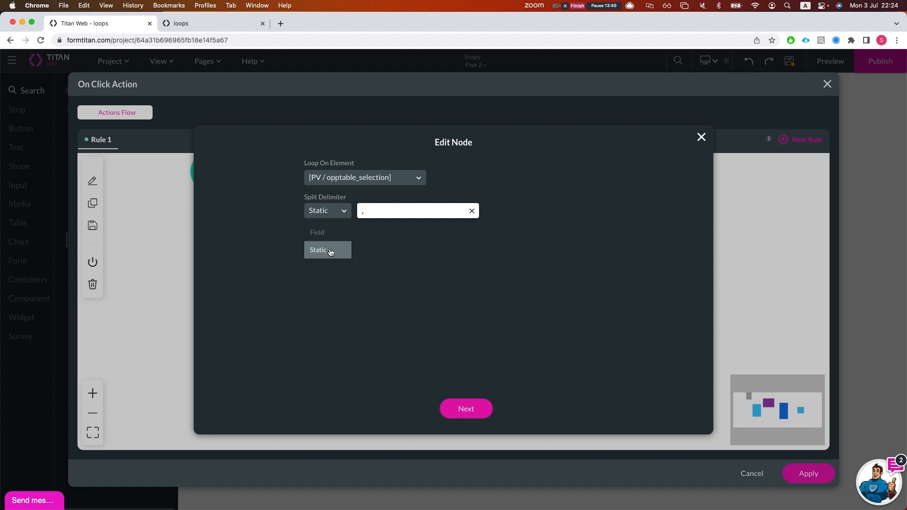
{"action": "left_click", "coordinate": [375, 212]}
{"action": "left_click", "coordinate": [473, 409]}
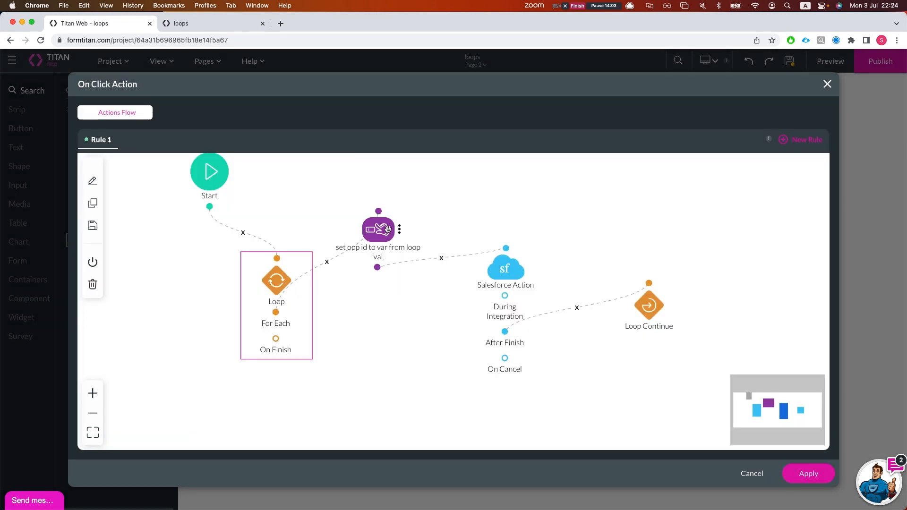
Review how the "set opp id to var from loop val" node assigns a value to oppid_from_loop.
{"action": "left_click_drag", "start_coordinate": [382, 229], "coordinate": [406, 249]}
{"action": "double_click", "coordinate": [405, 251]}
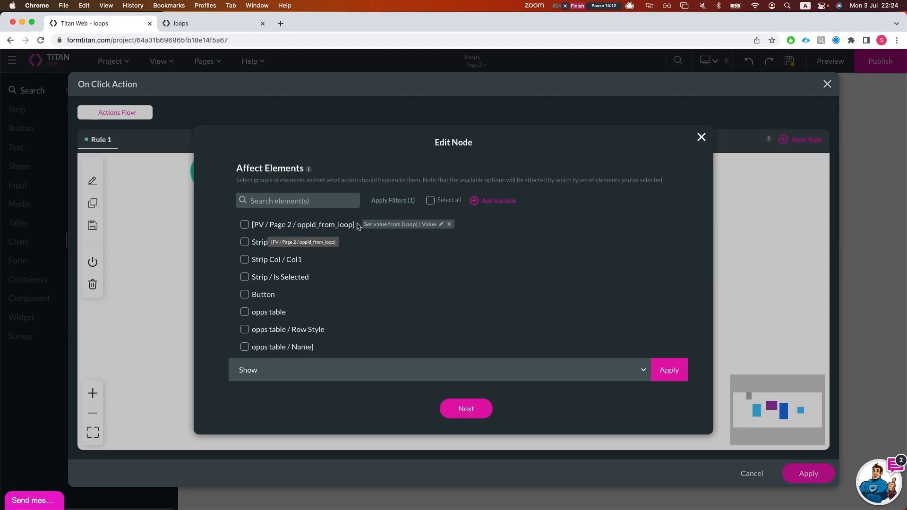
{"action": "left_click", "coordinate": [442, 226]}
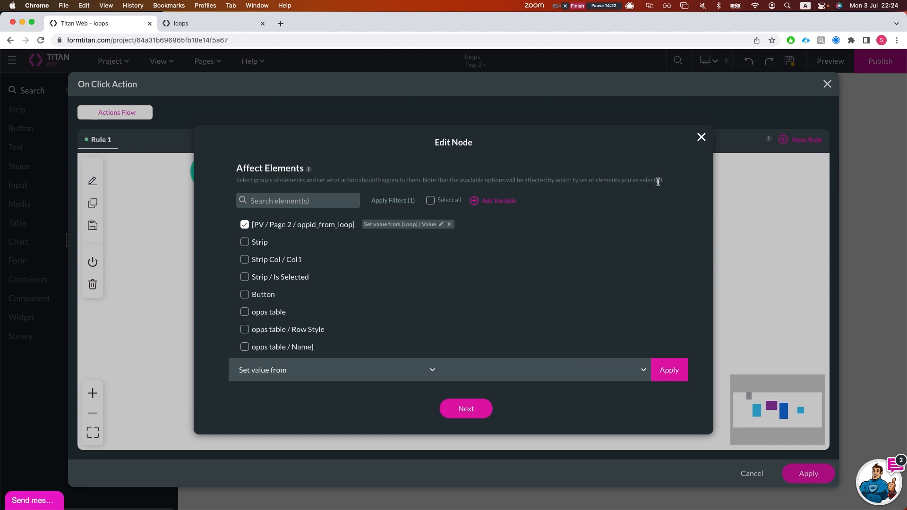
{"action": "left_click", "coordinate": [702, 138]}
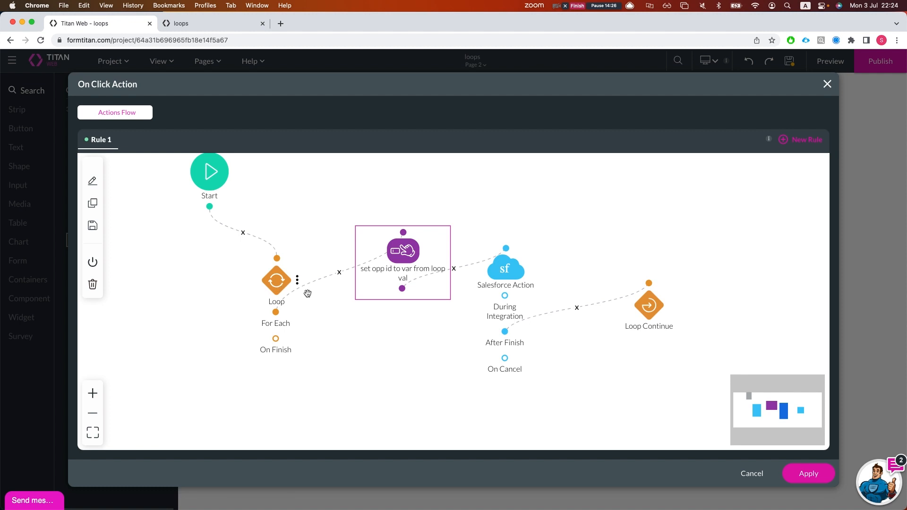
Shift the set-value and Salesforce Action nodes, and open the Salesforce Action's Opportunity Product push integration for editing.
{"action": "left_click_drag", "start_coordinate": [420, 251], "coordinate": [409, 244]}
{"action": "left_click", "coordinate": [514, 265]}
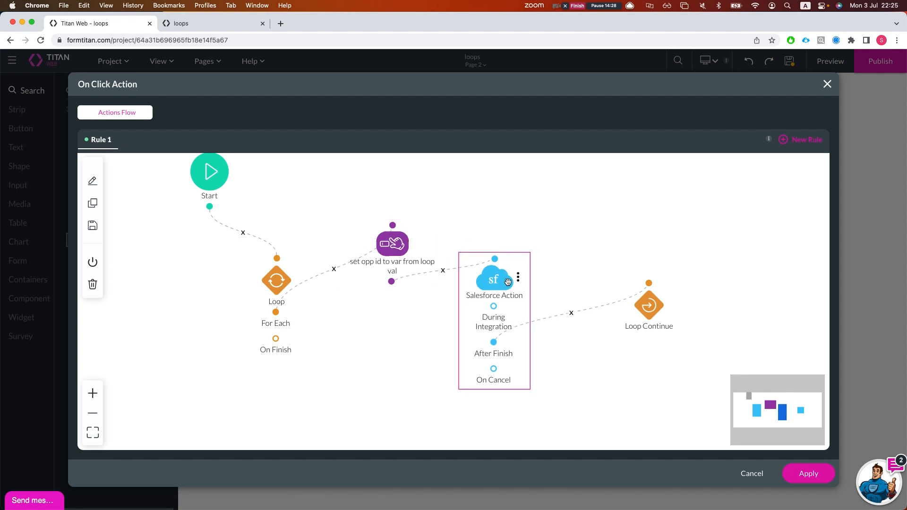
{"action": "double_click", "coordinate": [510, 270]}
{"action": "left_click", "coordinate": [315, 296]}
{"action": "left_click", "coordinate": [248, 245]}
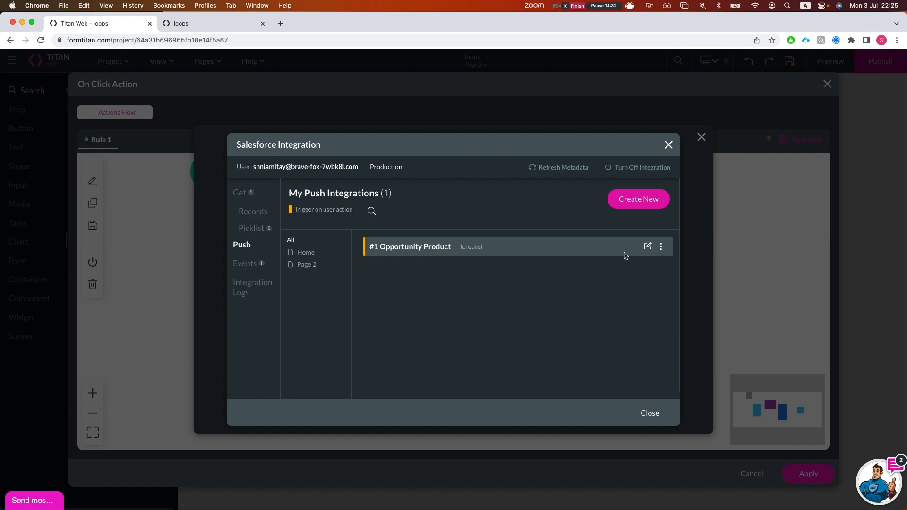
{"action": "left_click", "coordinate": [648, 246]}
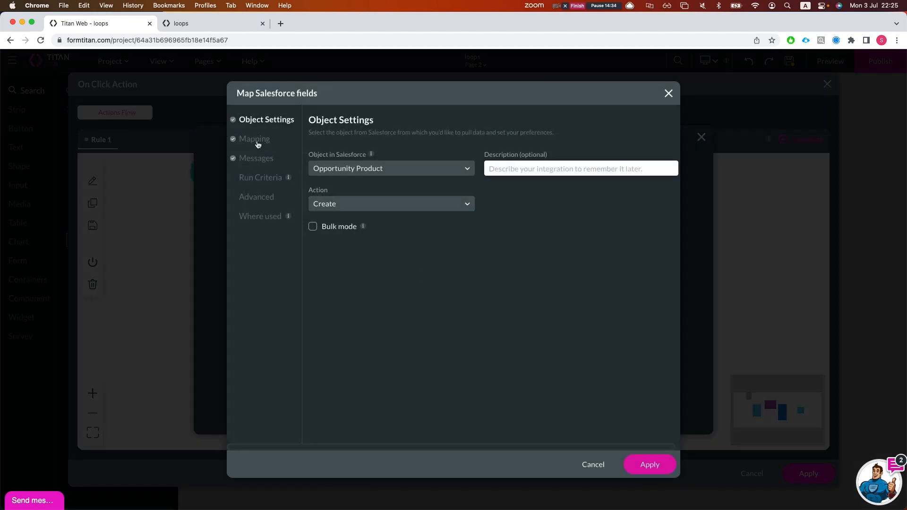
Review the Opportunity Product field mapping and the Price Book Entry ID's If settings, leaving the integration and Salesforce Action unchanged.
{"action": "left_click", "coordinate": [258, 142]}
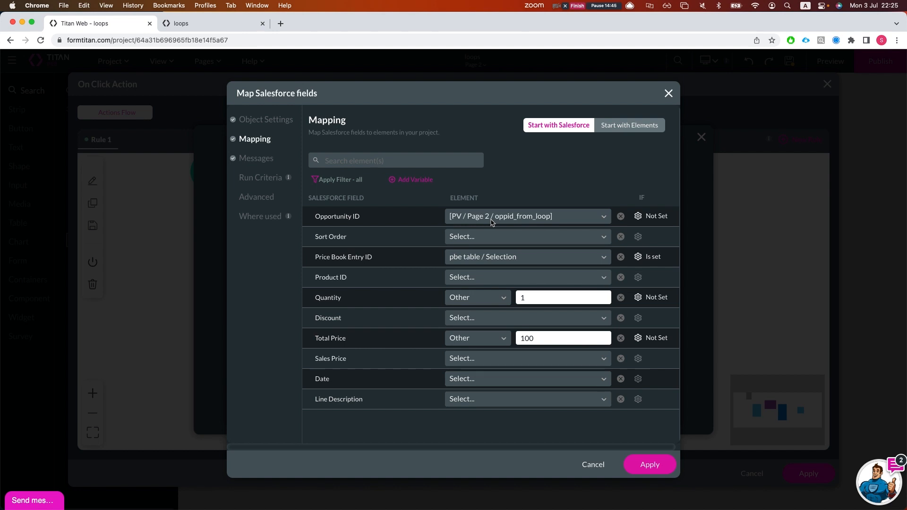
{"action": "left_click_drag", "start_coordinate": [319, 257], "coordinate": [371, 257]}
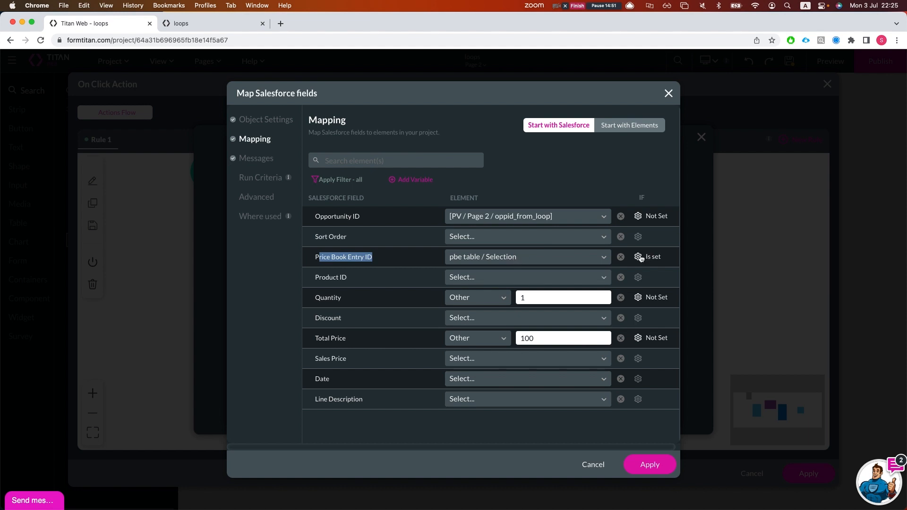
{"action": "left_click", "coordinate": [638, 257]}
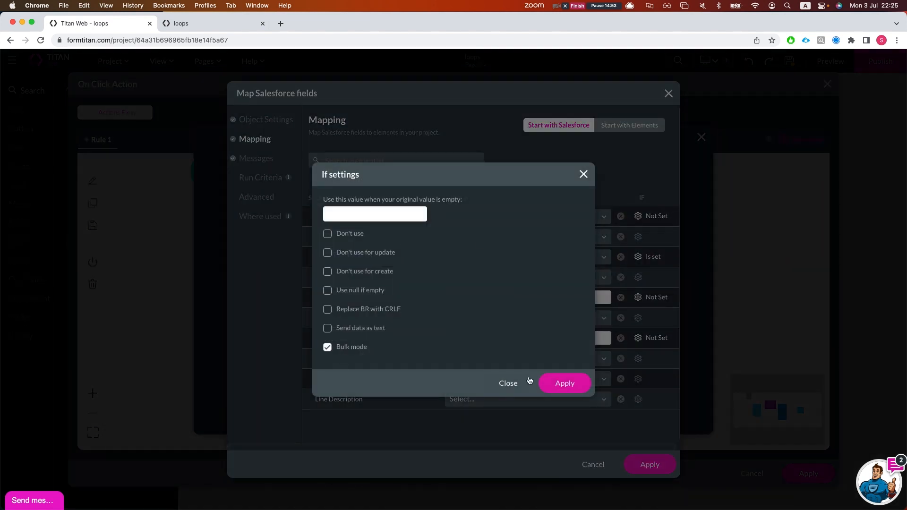
{"action": "left_click", "coordinate": [504, 384]}
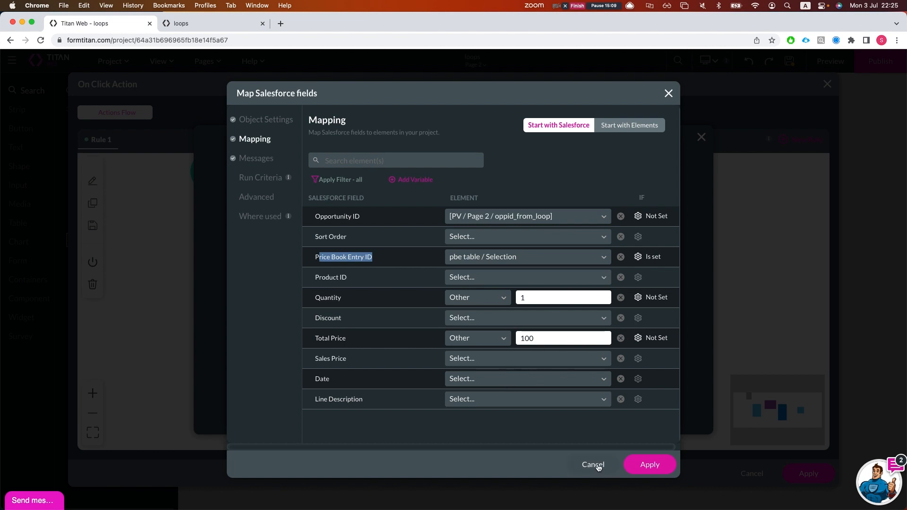
{"action": "left_click", "coordinate": [593, 465]}
{"action": "left_click", "coordinate": [648, 411]}
{"action": "left_click", "coordinate": [466, 409]}
{"action": "left_click", "coordinate": [482, 409]}
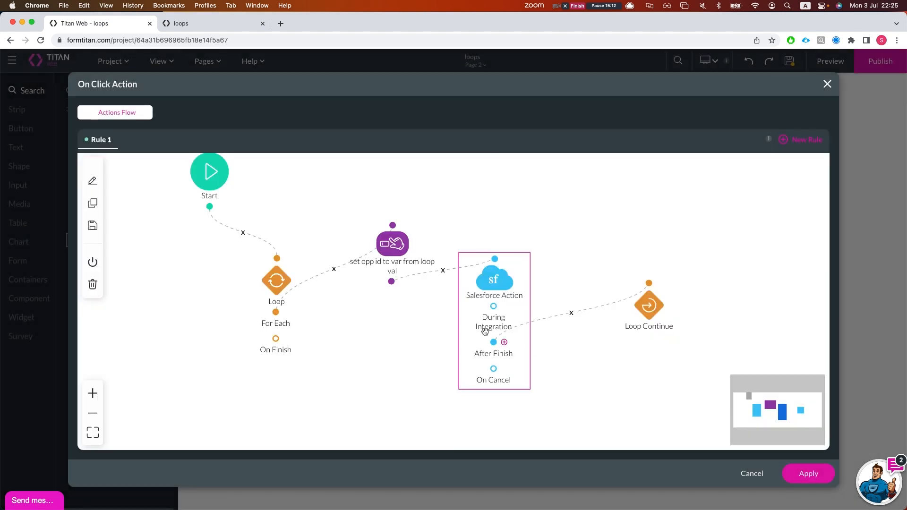
Move the Loop Continue node closer to the Salesforce Action node and apply the On Click Action flow.
{"action": "left_click_drag", "start_coordinate": [636, 326], "coordinate": [600, 342]}
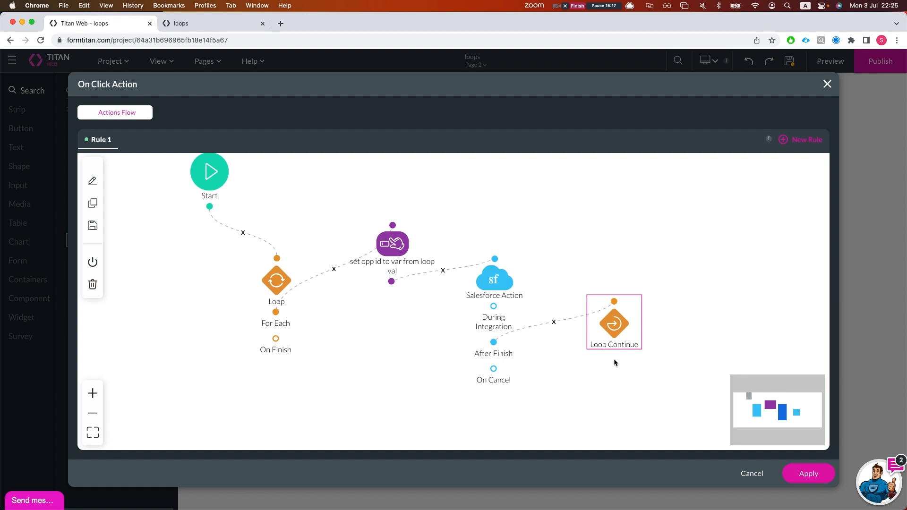
{"action": "left_click", "coordinate": [808, 473]}
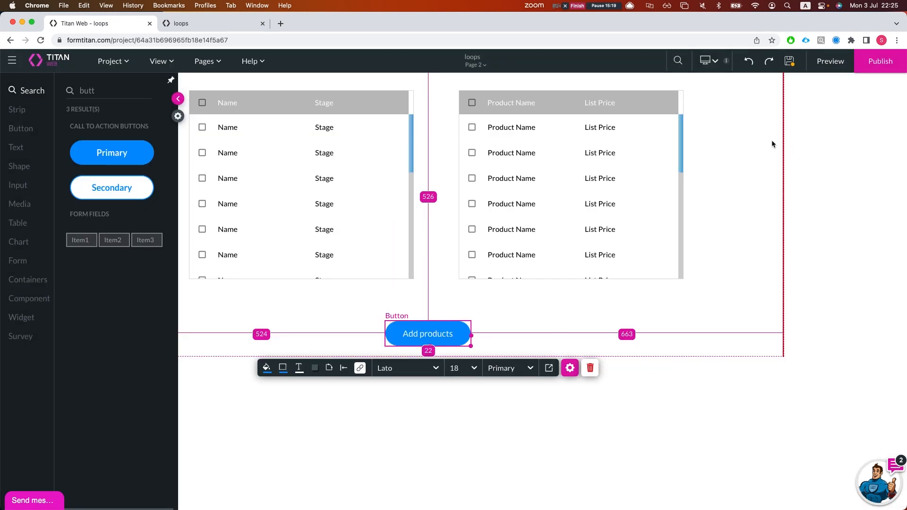
Preview the page and add GenWatt Diesel 200kW, GenWatt Diesel 10kW and Installation: Industrial - High to GenePoint Standby ss and United Oil Refinery Generators.
{"action": "left_click", "coordinate": [822, 62]}
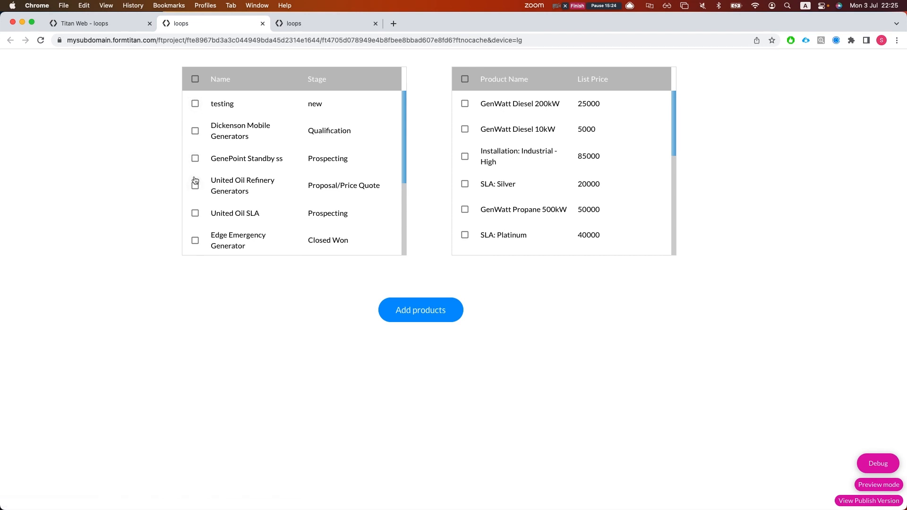
{"action": "left_click", "coordinate": [195, 185]}
{"action": "left_click", "coordinate": [195, 158]}
{"action": "left_click", "coordinate": [465, 104]}
{"action": "left_click", "coordinate": [465, 129]}
{"action": "left_click", "coordinate": [464, 156]}
{"action": "left_click", "coordinate": [438, 323]}
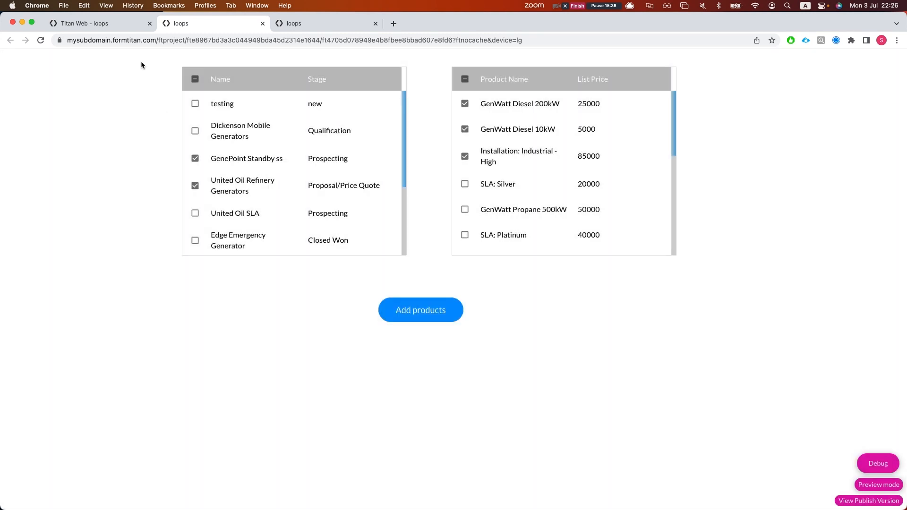
Back in the Titan Web editor, open the project's Salesforce integration logs and examine the record IDs in the newest Opportunity Product create entries.
{"action": "left_click", "coordinate": [96, 23]}
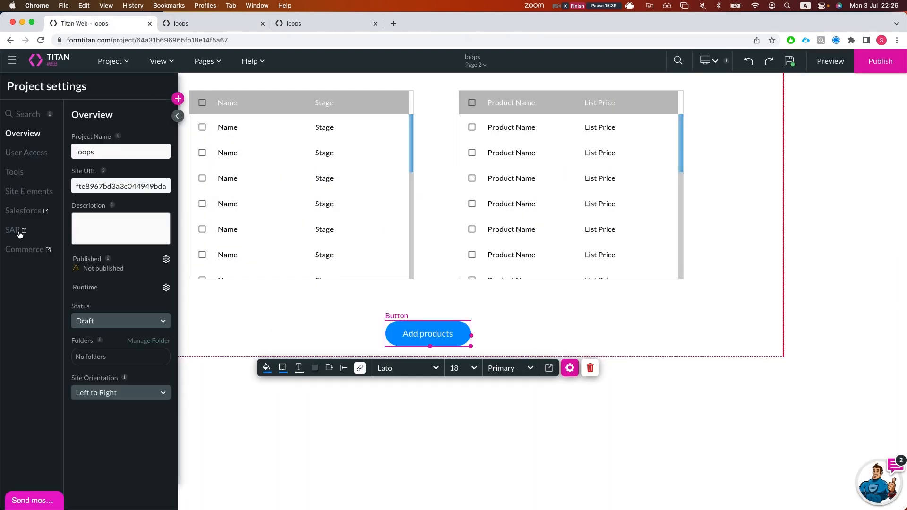
{"action": "left_click", "coordinate": [23, 211]}
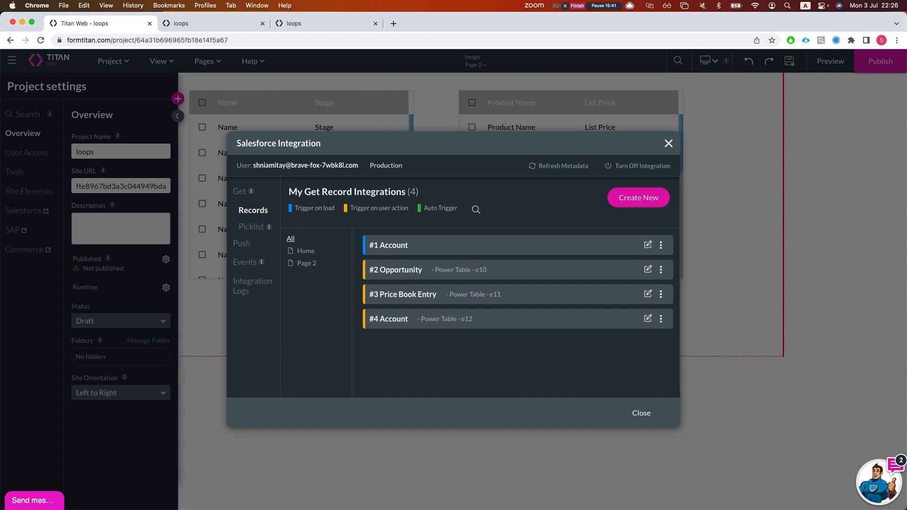
{"action": "left_click", "coordinate": [252, 285]}
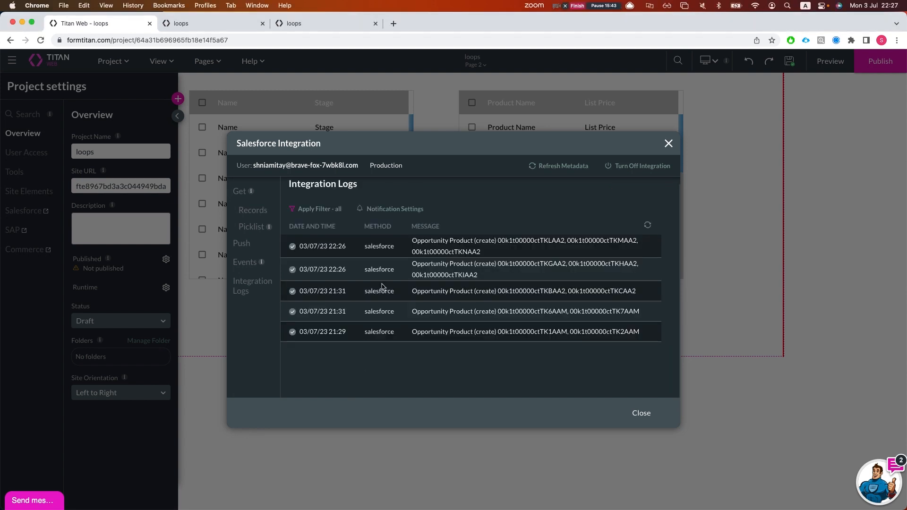
{"action": "left_click_drag", "start_coordinate": [544, 261], "coordinate": [531, 240]}
{"action": "left_click", "coordinate": [473, 241]}
{"action": "left_click_drag", "start_coordinate": [428, 241], "coordinate": [463, 241]}
{"action": "double_click", "coordinate": [539, 241]}
{"action": "left_click", "coordinate": [533, 247]}
{"action": "double_click", "coordinate": [516, 241]}
{"action": "left_click", "coordinate": [524, 252]}
{"action": "left_click_drag", "start_coordinate": [499, 262], "coordinate": [459, 263]}
{"action": "left_click", "coordinate": [458, 262]}
Copy the first record ID from the newest log entry, open that record in Salesforce, and compare it with the preview's selected opportunities.
{"action": "double_click", "coordinate": [530, 242]}
{"action": "right_click", "coordinate": [531, 241]}
{"action": "left_click", "coordinate": [562, 262]}
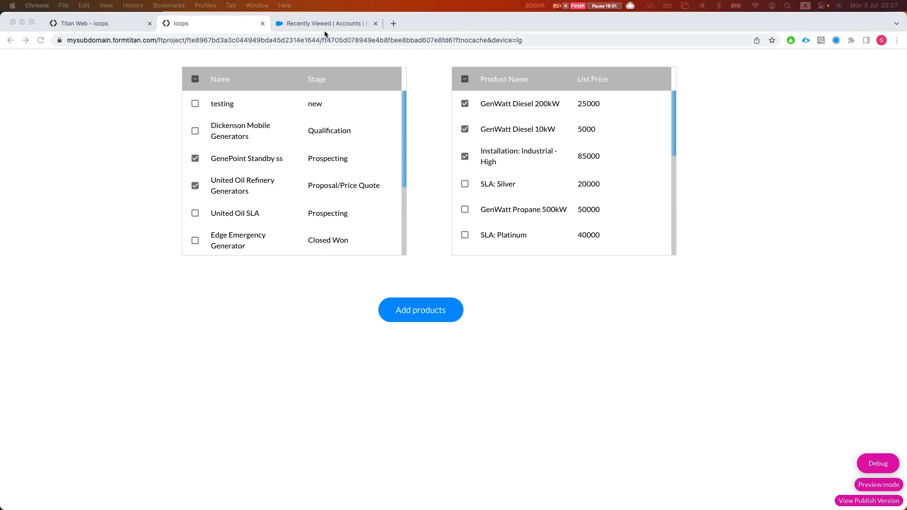
{"action": "left_click", "coordinate": [325, 24]}
{"action": "left_click", "coordinate": [215, 40]}
{"action": "left_click", "coordinate": [215, 40]}
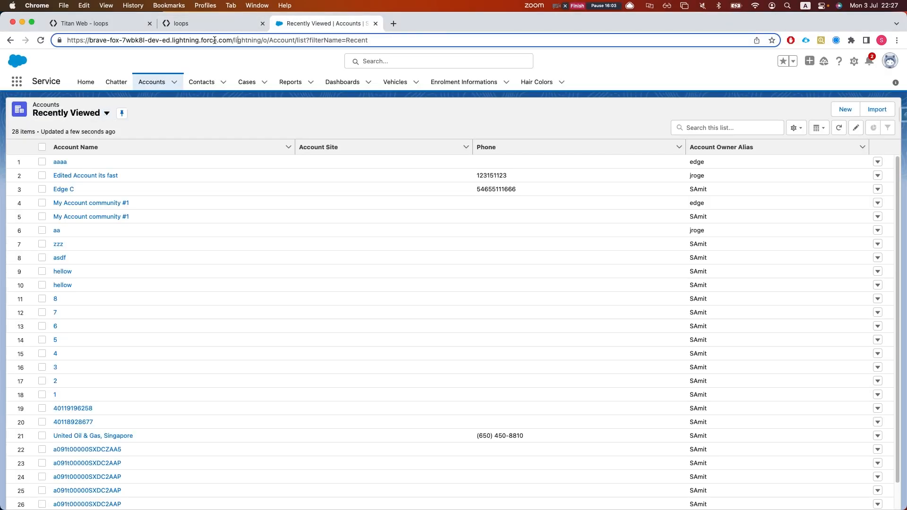
{"action": "left_click_drag", "start_coordinate": [230, 40], "coordinate": [446, 41]}
{"action": "key", "text": "super+v"}
{"action": "key", "text": "super+z"}
{"action": "key", "text": "BackSpace"}
{"action": "type", "text": "/"}
{"action": "key", "text": "super+v"}
{"action": "key", "text": "Return"}
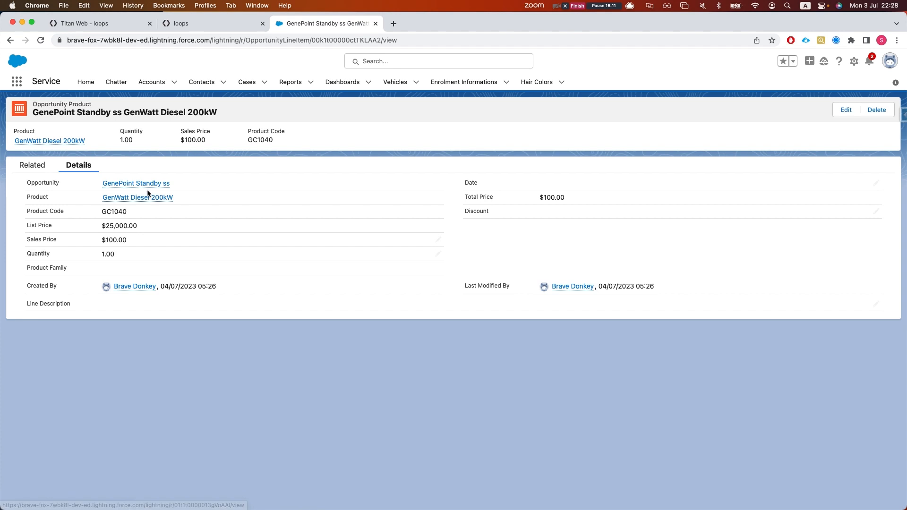
{"action": "left_click", "coordinate": [215, 23]}
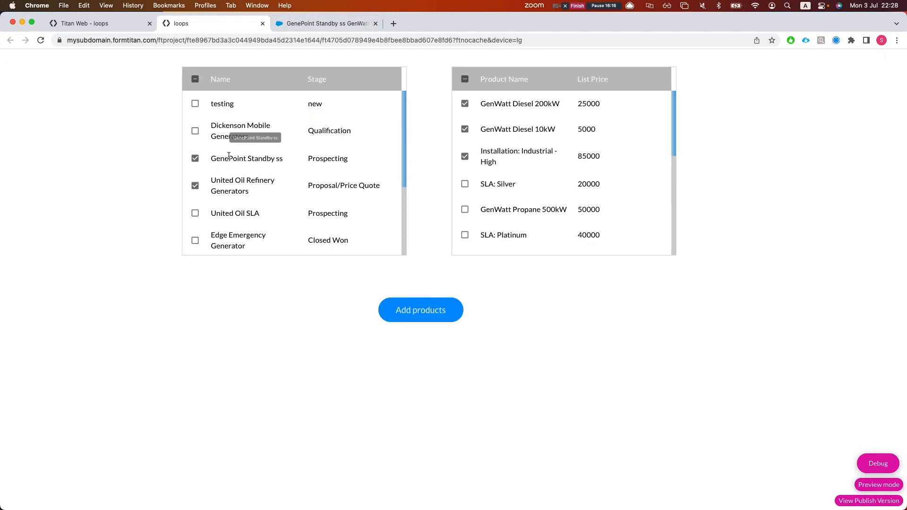
Copy the first record ID from the second log entry, open it in Salesforce, and check its opportunity against the preview selection.
{"action": "left_click", "coordinate": [134, 22]}
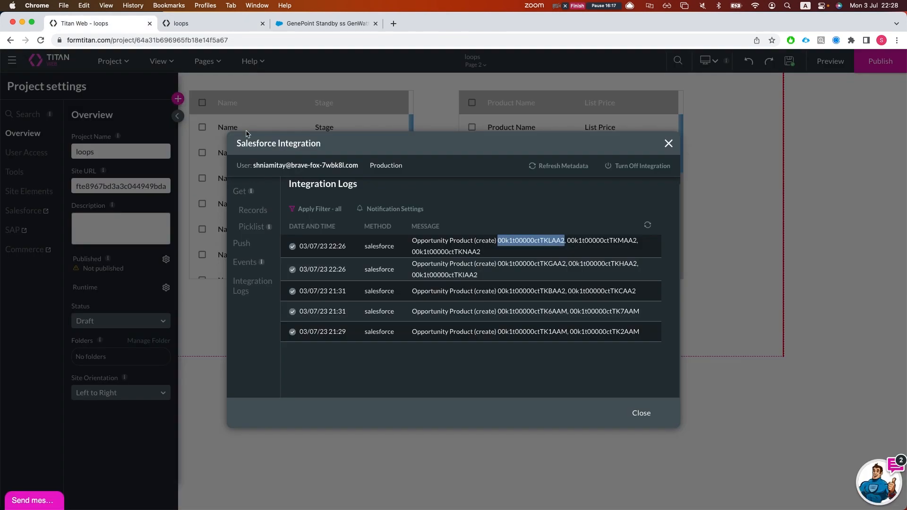
{"action": "double_click", "coordinate": [527, 265]}
{"action": "right_click", "coordinate": [527, 265]}
{"action": "left_click", "coordinate": [554, 283]}
{"action": "left_click", "coordinate": [326, 23]}
{"action": "double_click", "coordinate": [338, 40]}
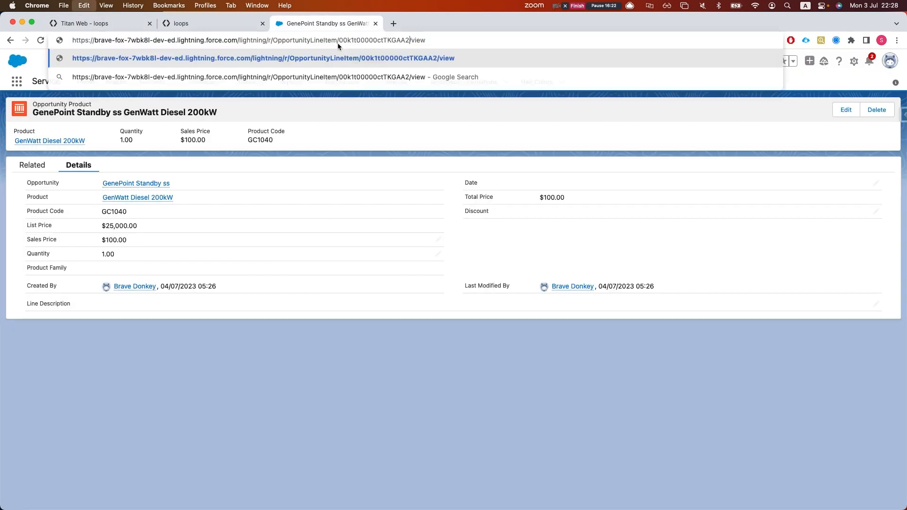
{"action": "key", "text": "super+v"}
{"action": "key", "text": "Return"}
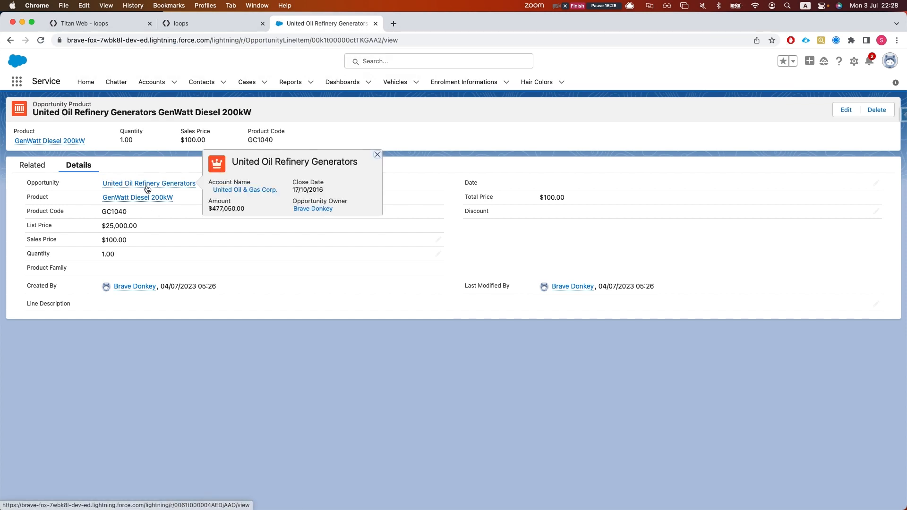
{"action": "left_click", "coordinate": [177, 24]}
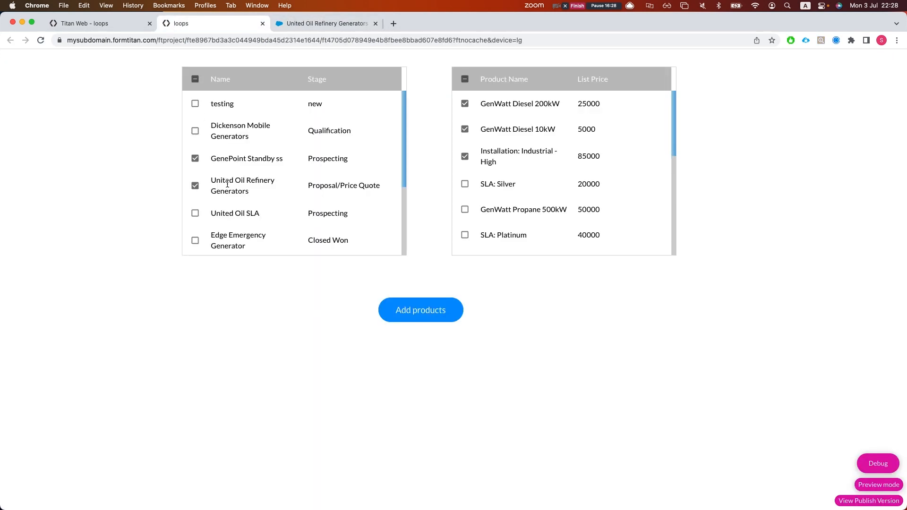